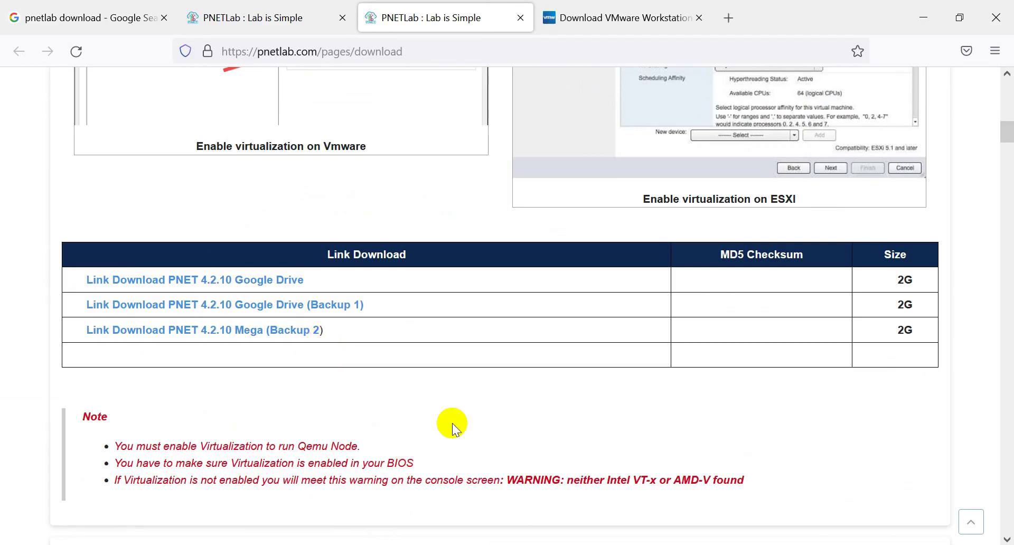
Step: Switch from the PNET 4.2.10 download links to the VMware Workstation download page
left_click(603, 19)
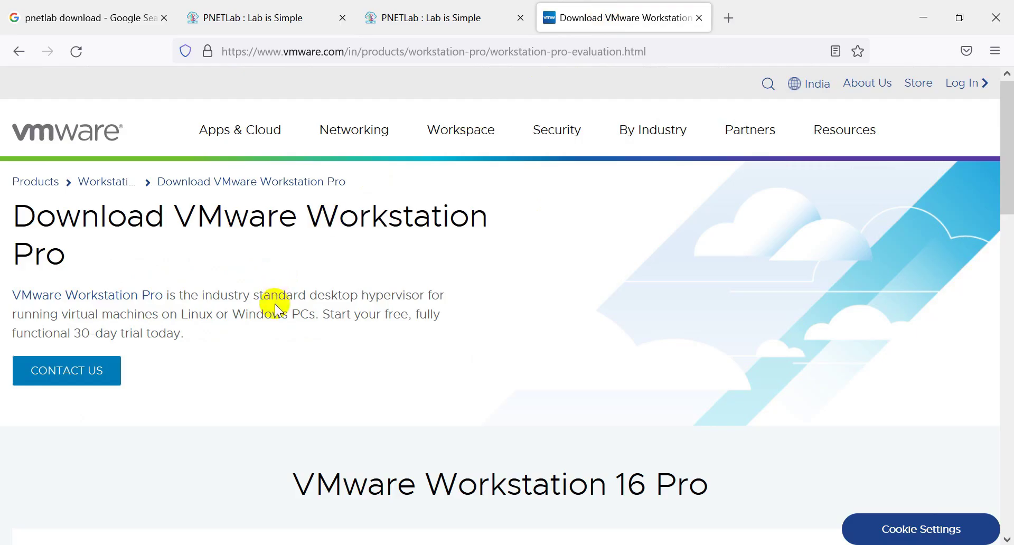
Step: Highlight the Workstation 16 Pro for Windows and for Linux download titles
scroll(275, 303, "down", 10)
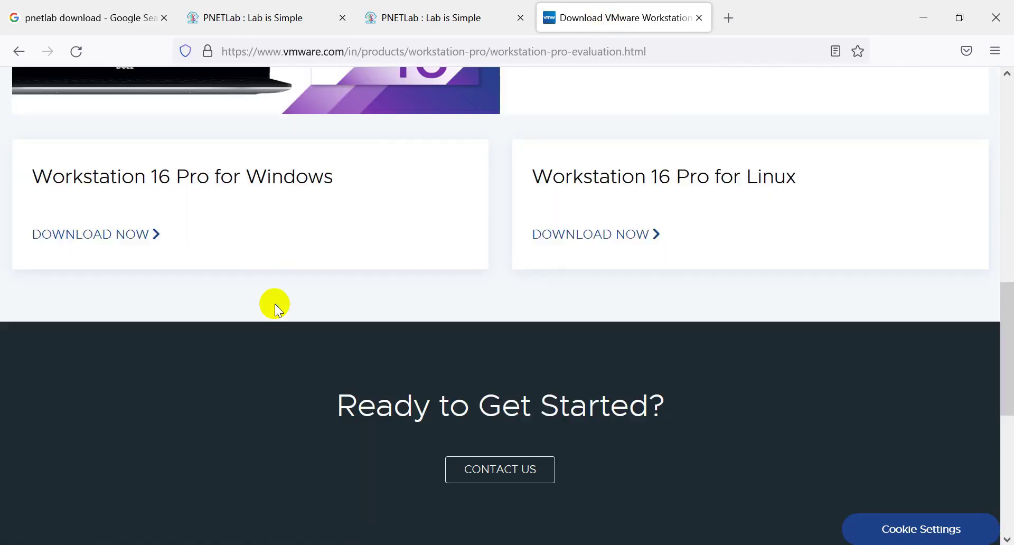
scroll(258, 299, "up", 2)
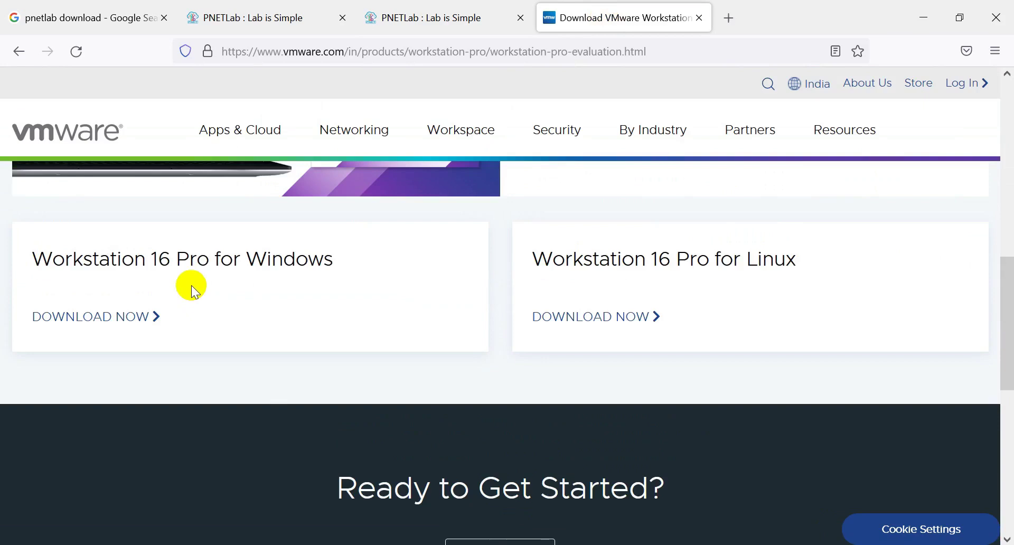
left_click_drag(32, 259, 361, 258)
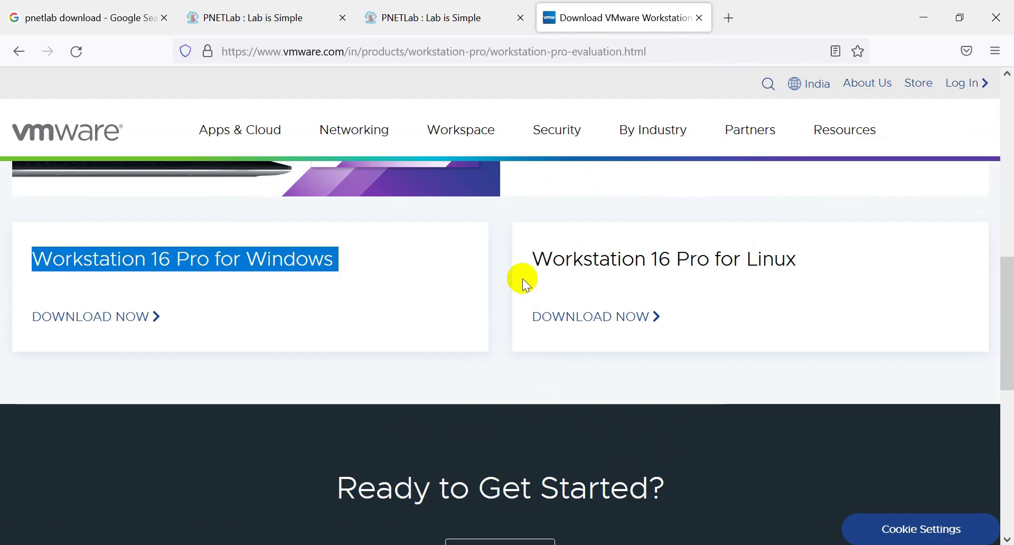
left_click_drag(532, 259, 805, 283)
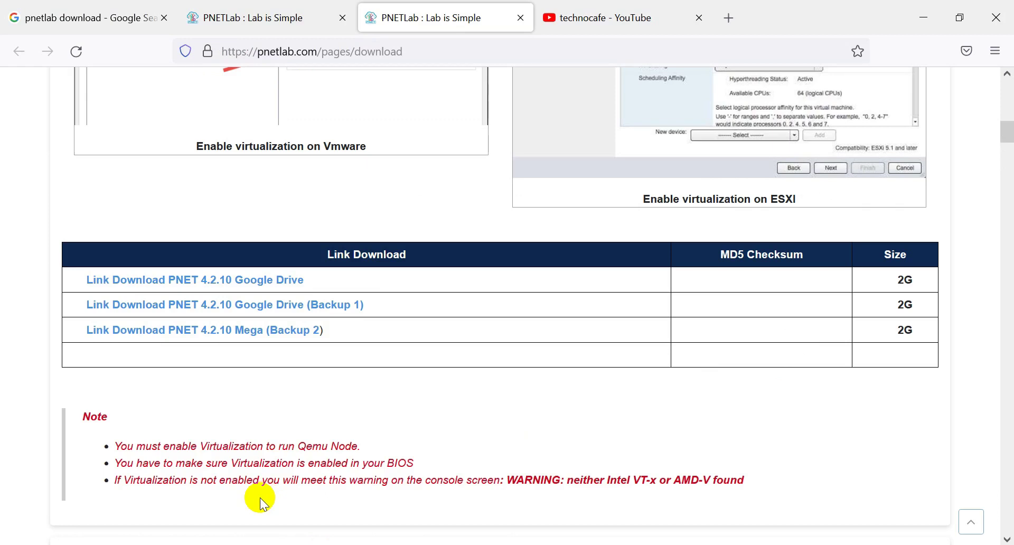
Step: Run ncpa.cpl to check VMnet1 and VMnet8 are enabled, then return to the YouTube results
key("super+r")
type("ncpa.cpl")
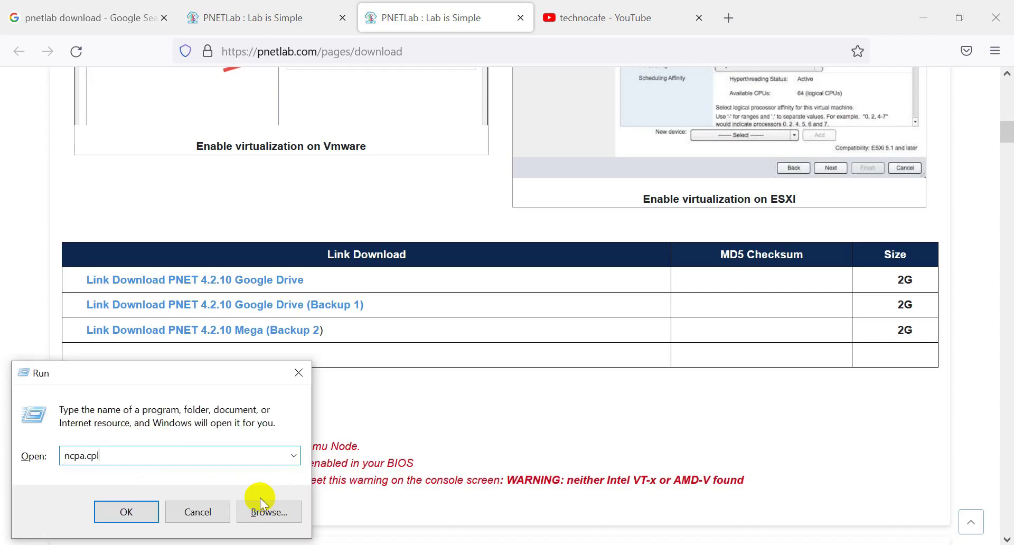
left_click(133, 512)
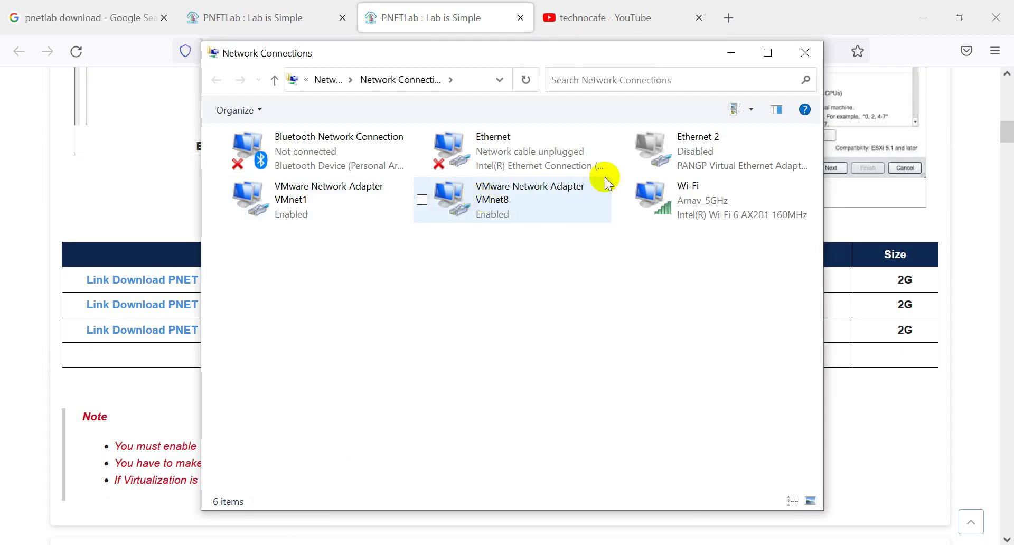
left_click(731, 53)
left_click(623, 19)
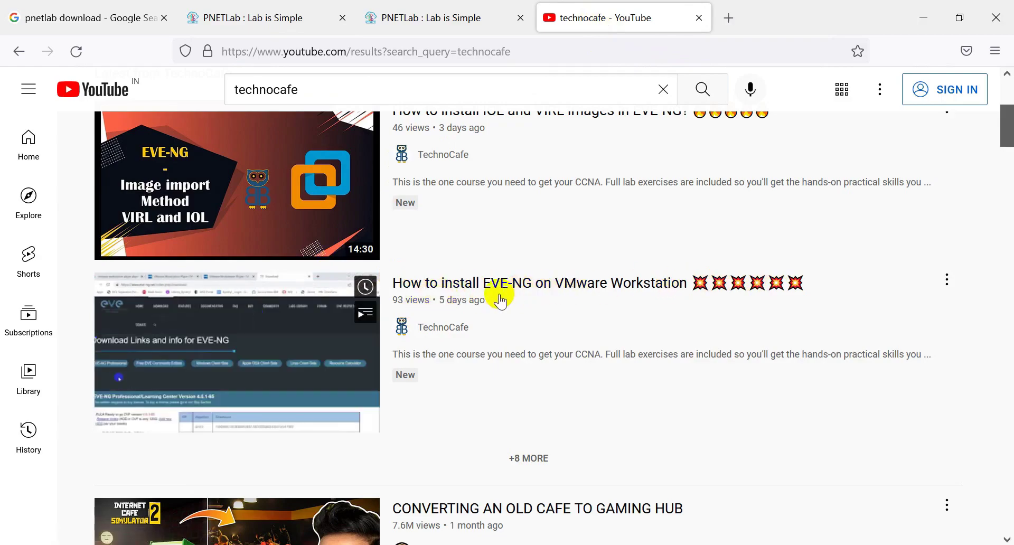
Step: Return to the PNETLab download page tab and bring up Windows search
key("ctrl+shift+Tab")
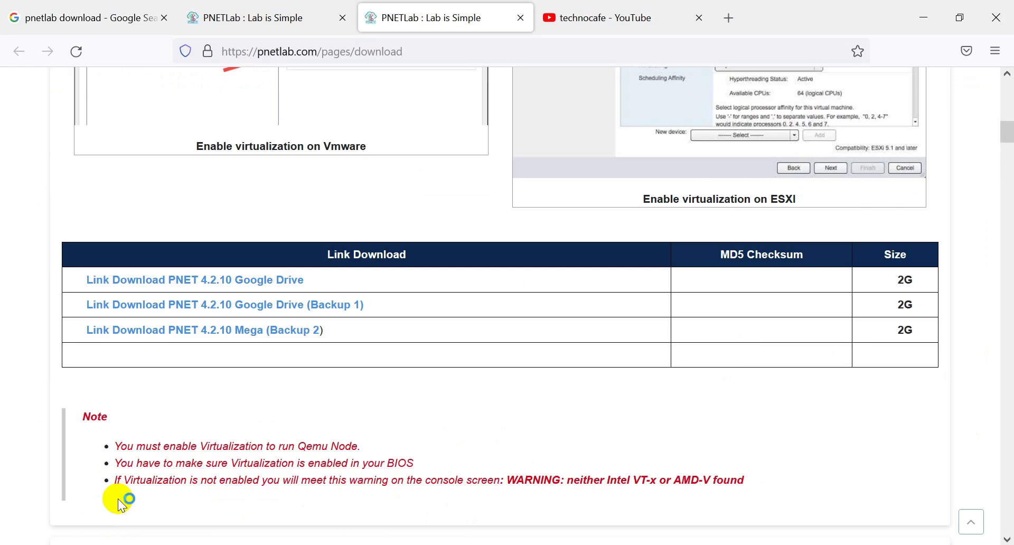
left_click(68, 544)
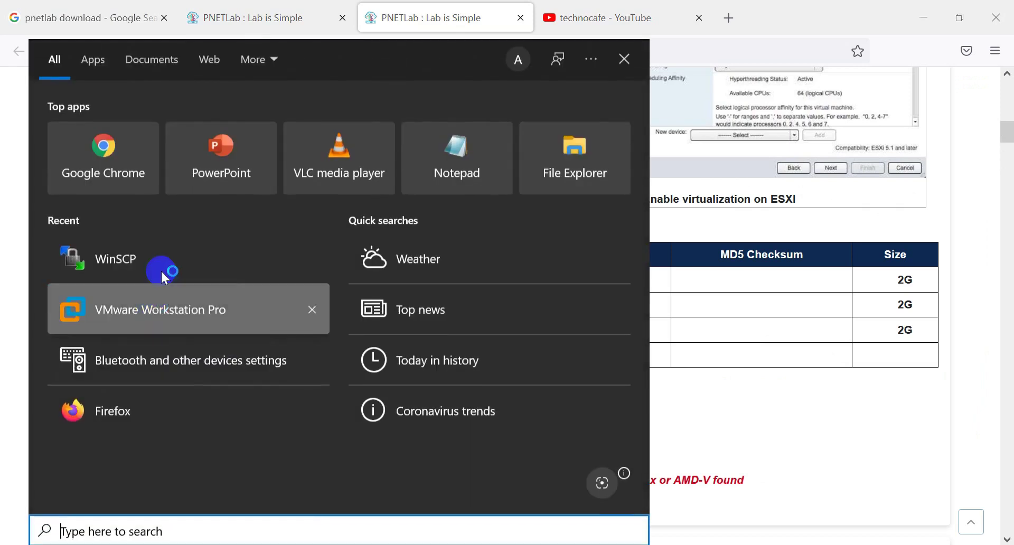
Step: Launch VMware Workstation Pro from Recent apps and start opening an existing virtual machine
left_click(133, 307)
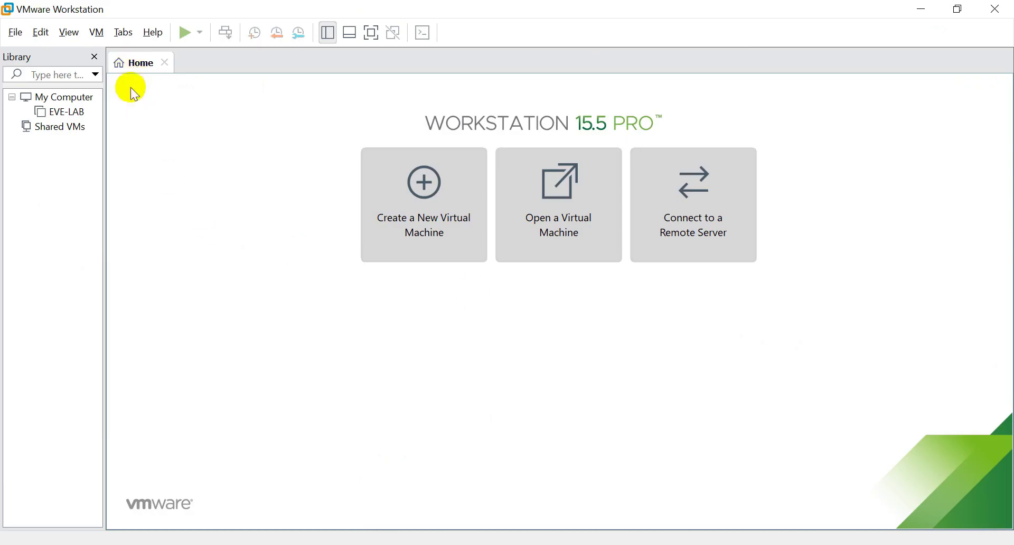
left_click(566, 203)
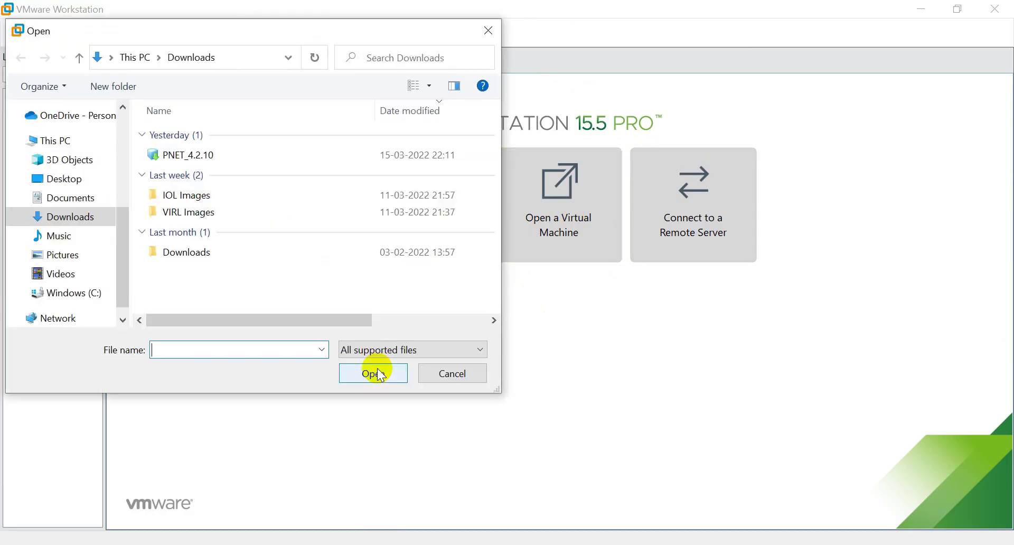
Step: Open the PNET_4.2.10 appliance file from the Downloads folder
left_click(185, 155)
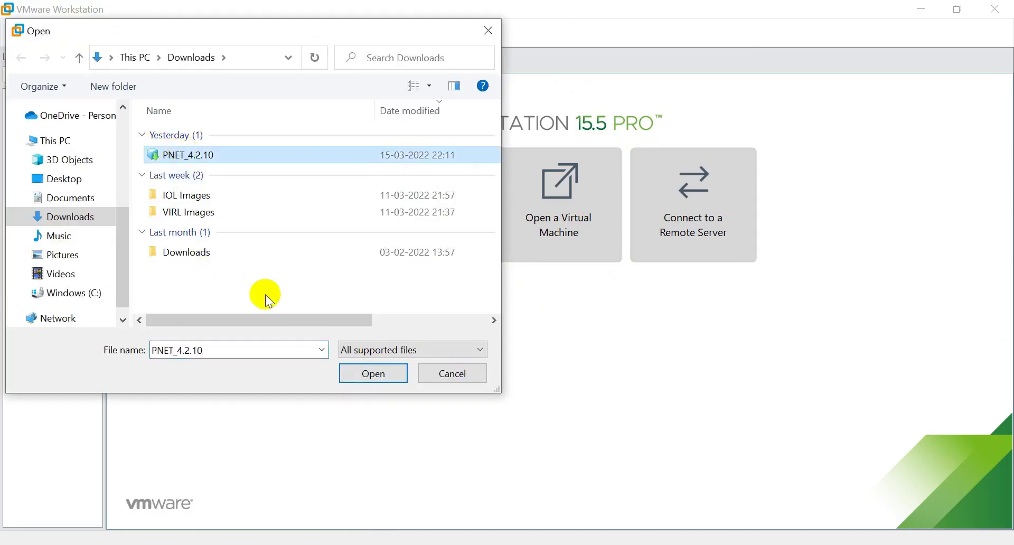
left_click(372, 374)
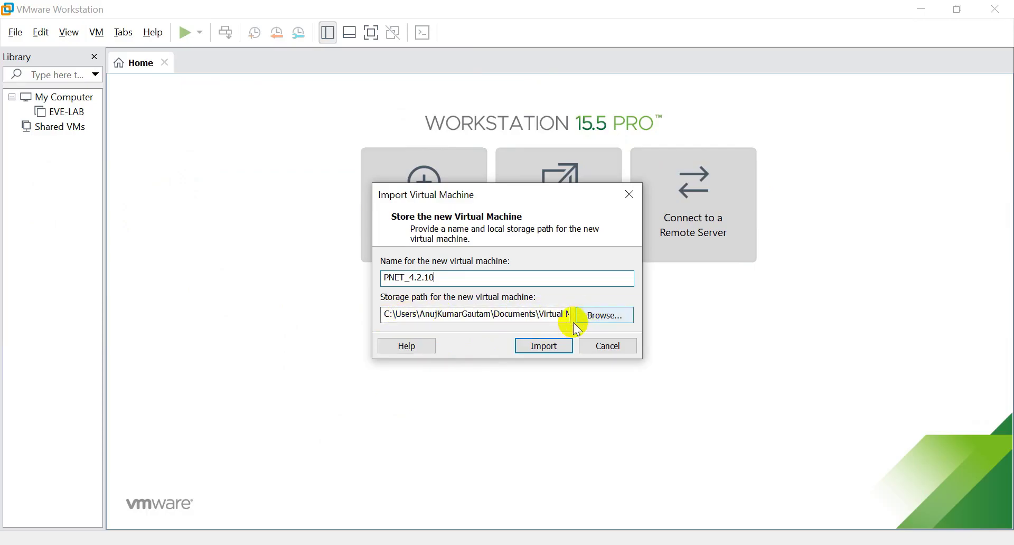
Step: Import PNET_4.2.10 as a new virtual machine and open its settings
left_click(544, 346)
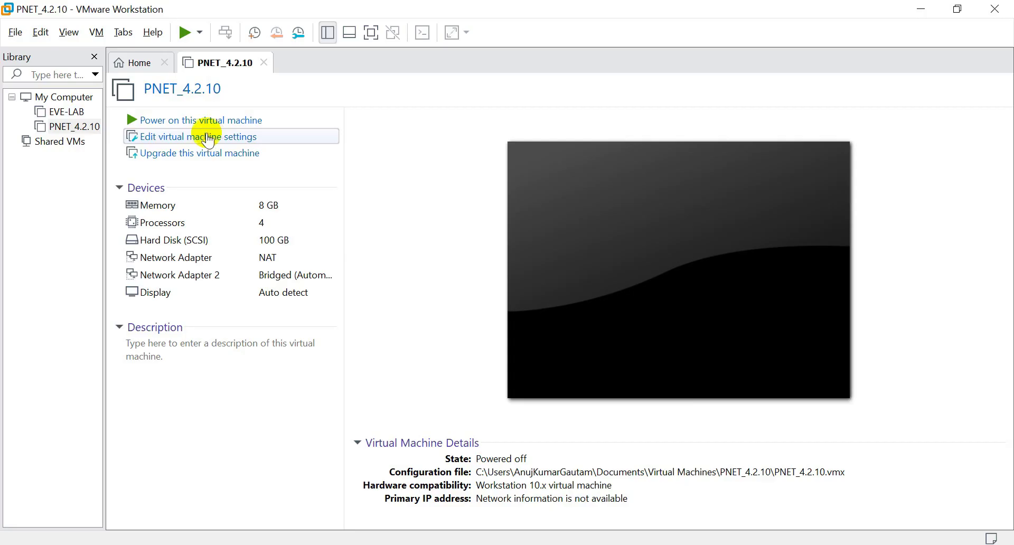
left_click(211, 138)
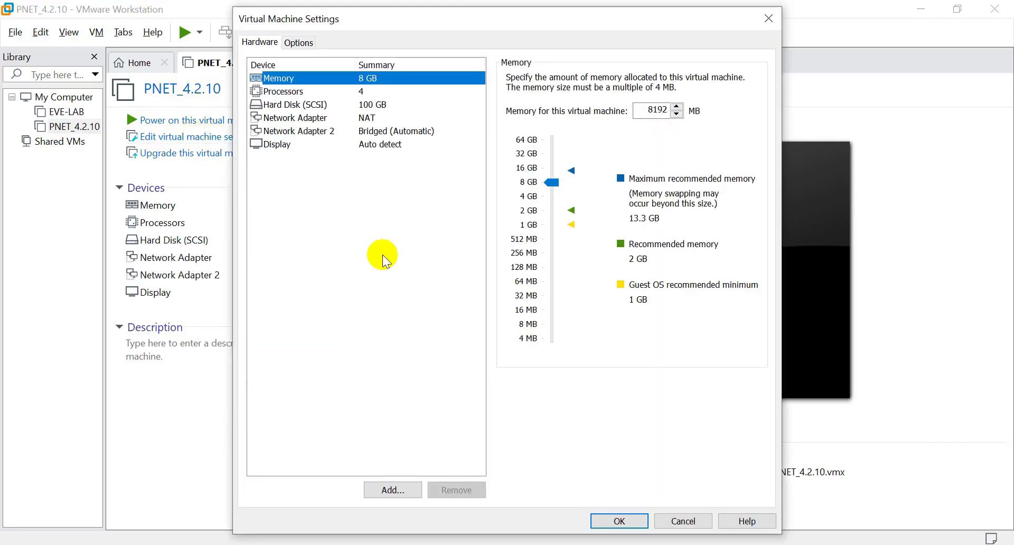
Step: Check Virtualize Intel VT-x/EPT or AMD-V/RVI under Processors and apply the settings
left_click_drag(389, 18, 450, 56)
left_click(352, 130)
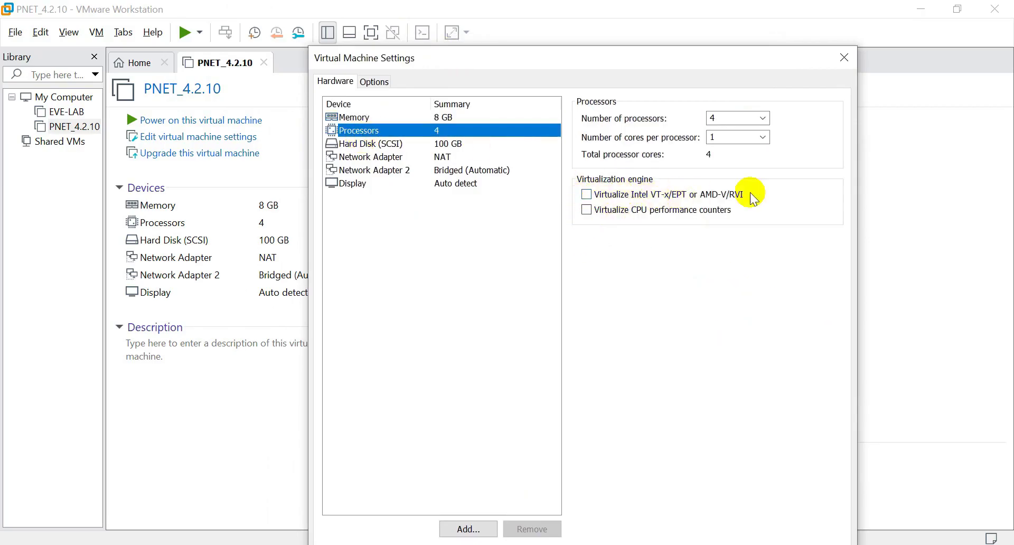
left_click(587, 195)
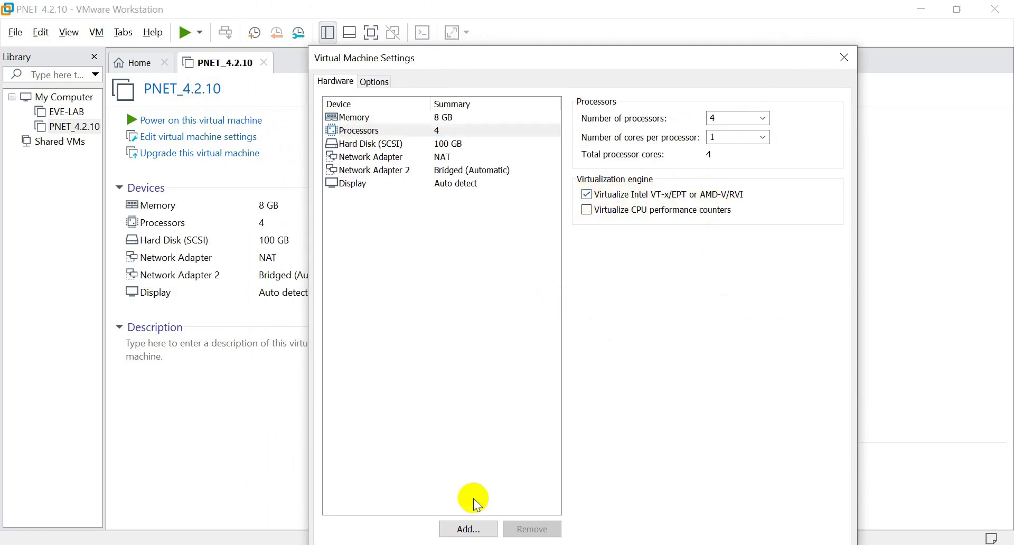
left_click_drag(636, 65, 632, 26)
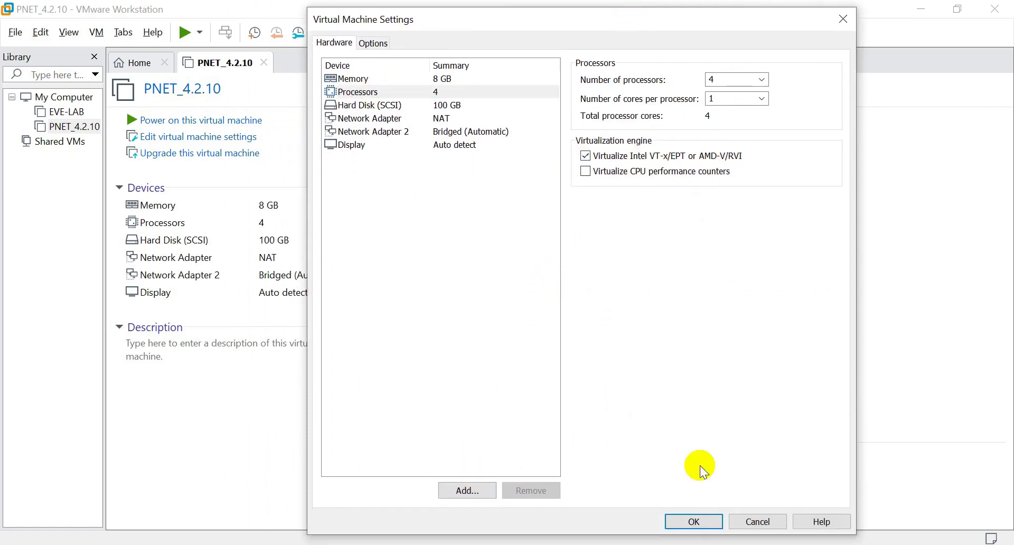
key("Return")
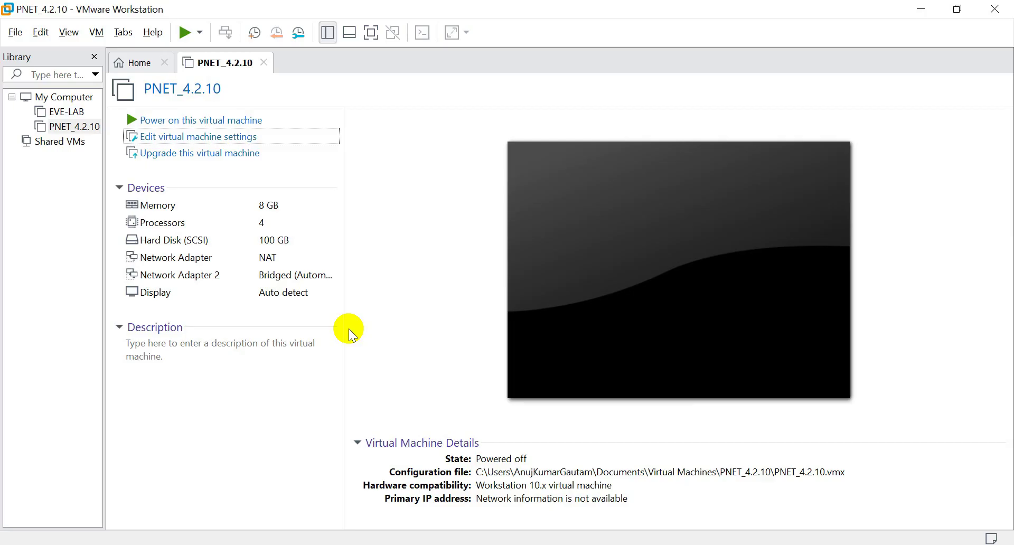
left_click(349, 418)
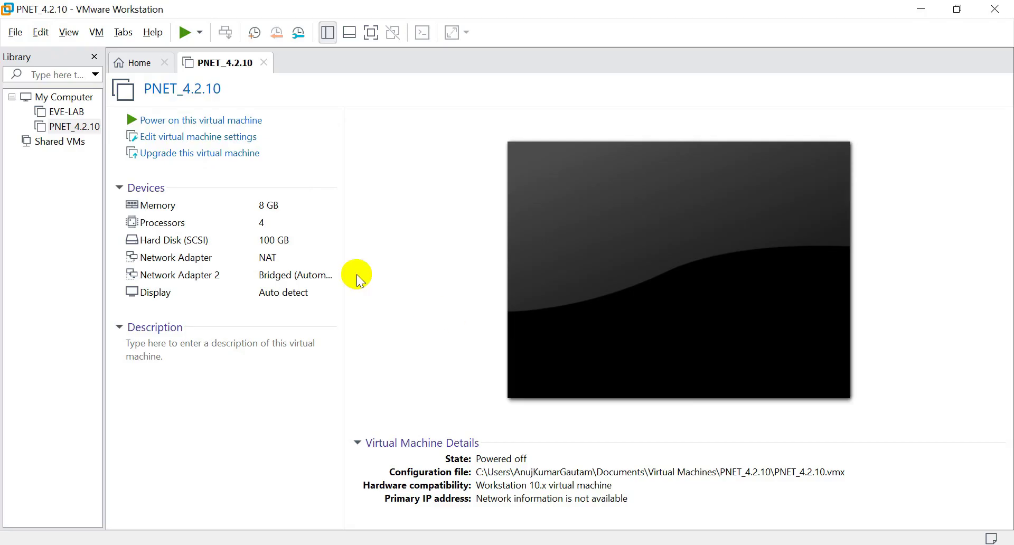
left_click(280, 244)
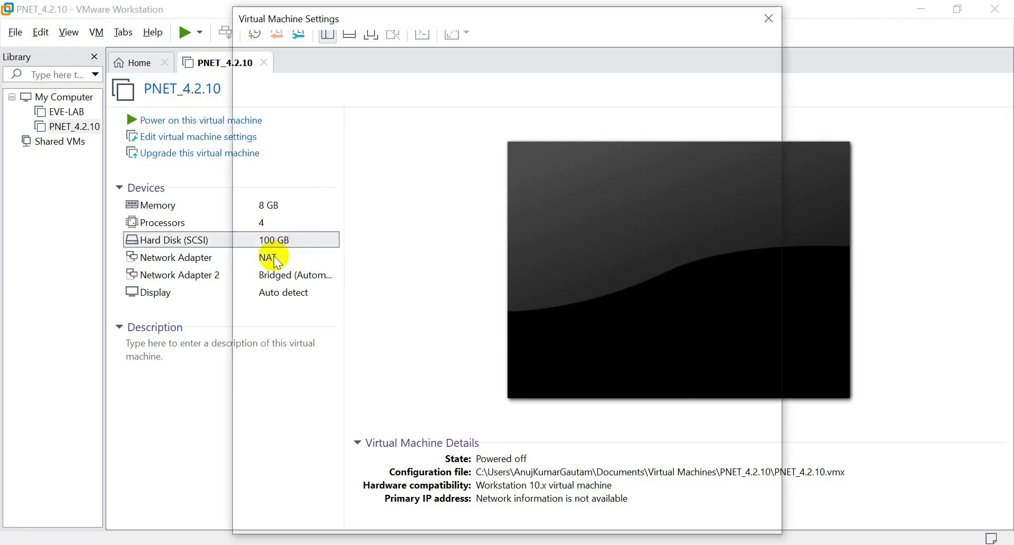
Step: Switch Network Adapter from NAT to Bridged, remove Network Adapter 2, and save
left_click(342, 118)
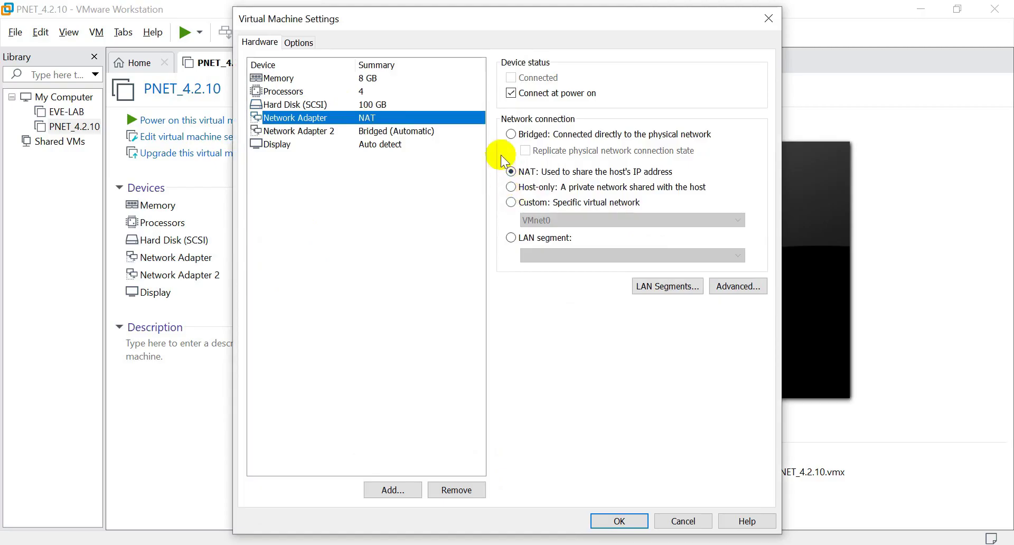
left_click(511, 134)
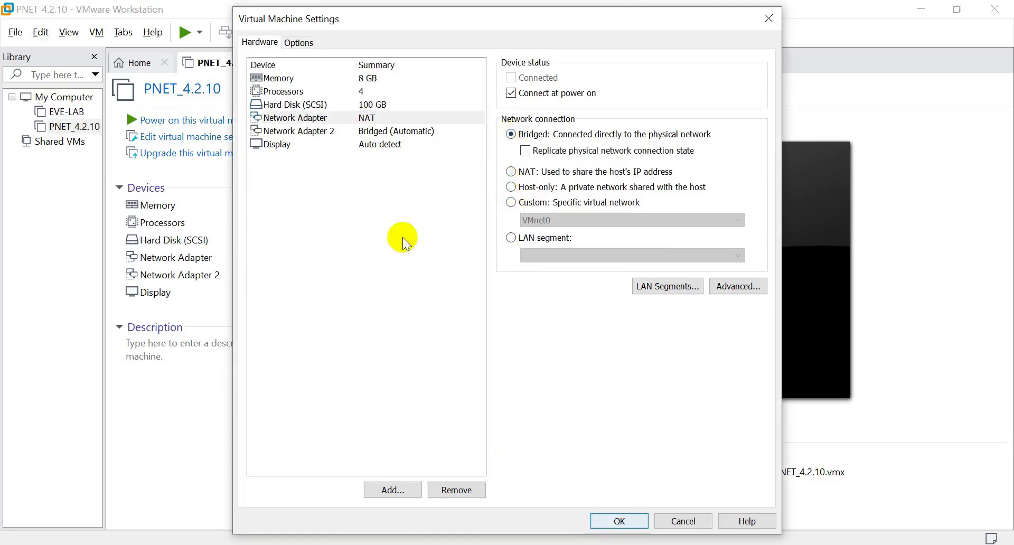
left_click(374, 131)
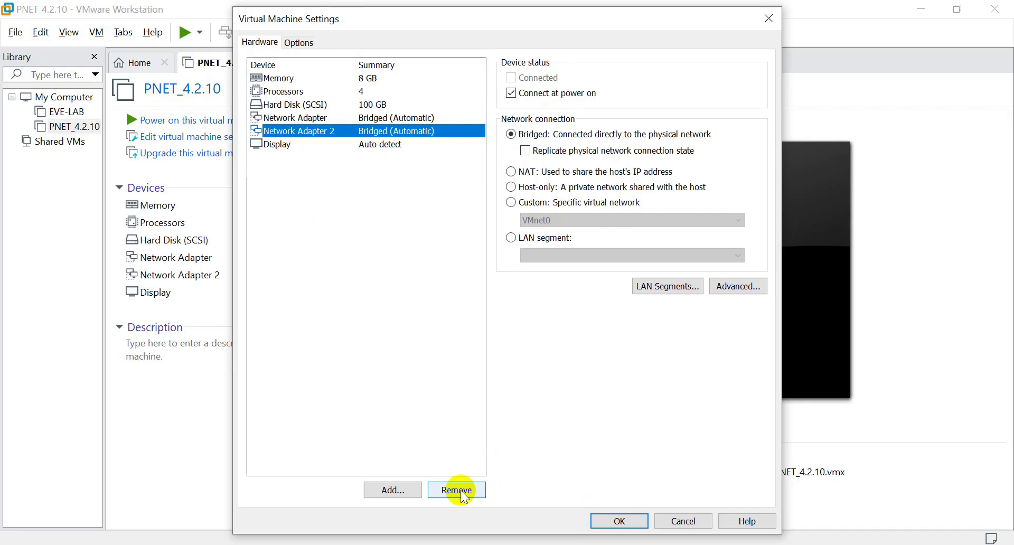
left_click(458, 490)
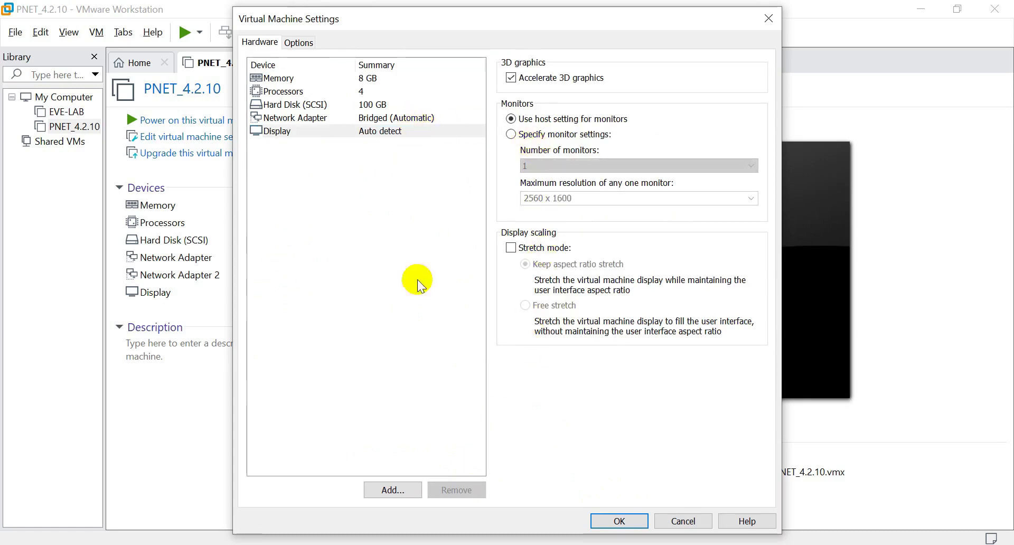
left_click(615, 522)
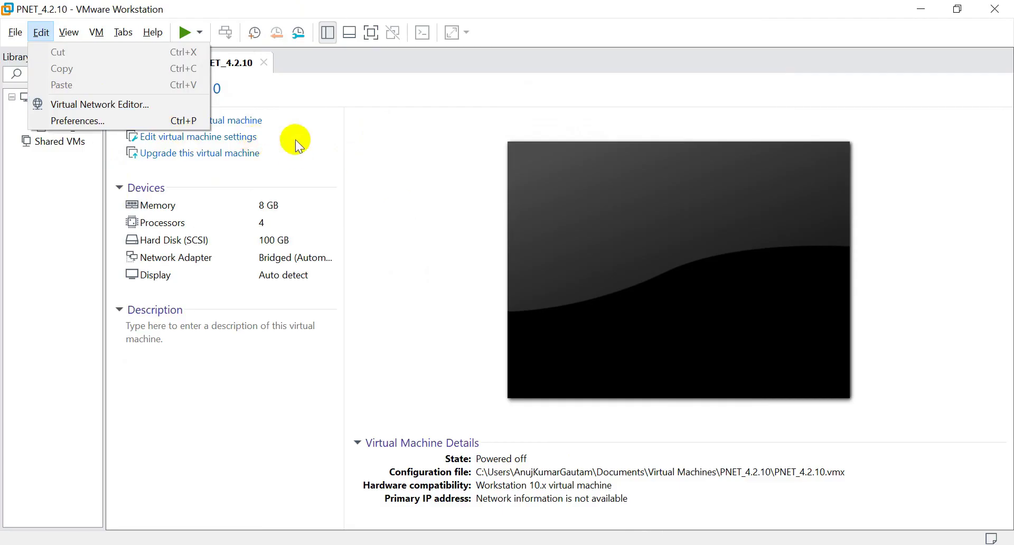
Step: Open the Virtual Network Editor showing VMnet1 host-only and VMnet8 NAT
left_click(128, 106)
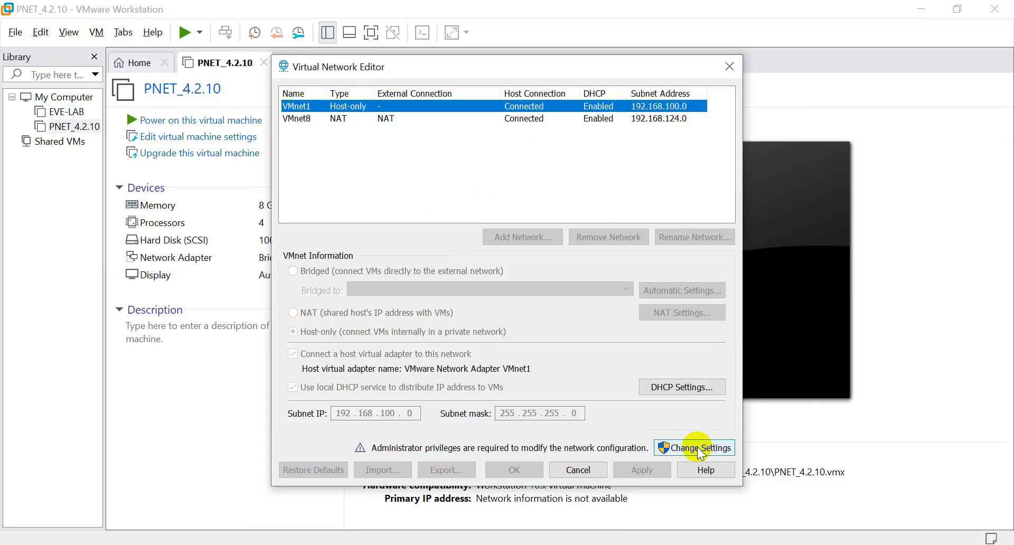
Step: With admin rights, bridge VMnet0 to the Intel(R) Wi-Fi 6 AX201 160MHz adapter and save
left_click(697, 448)
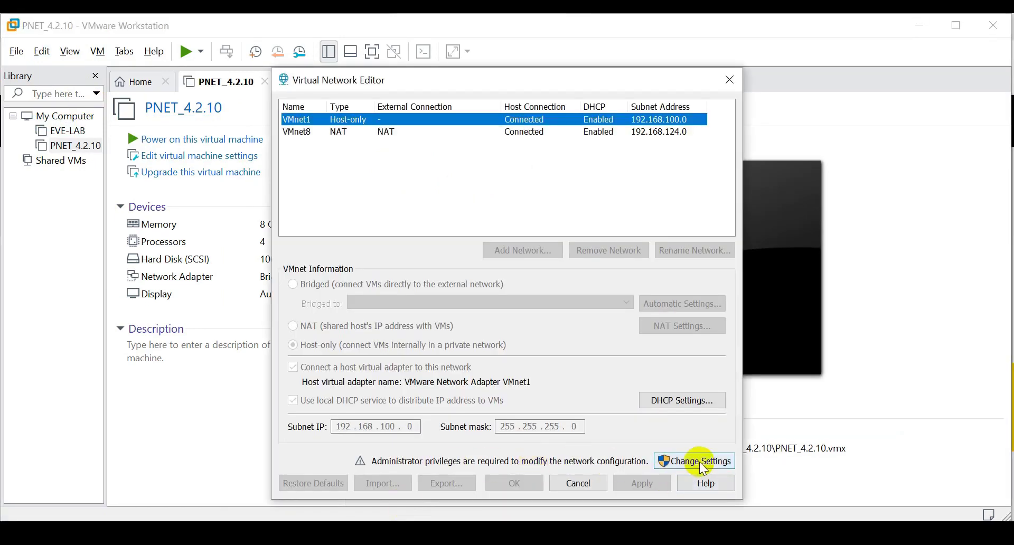
left_click(703, 463)
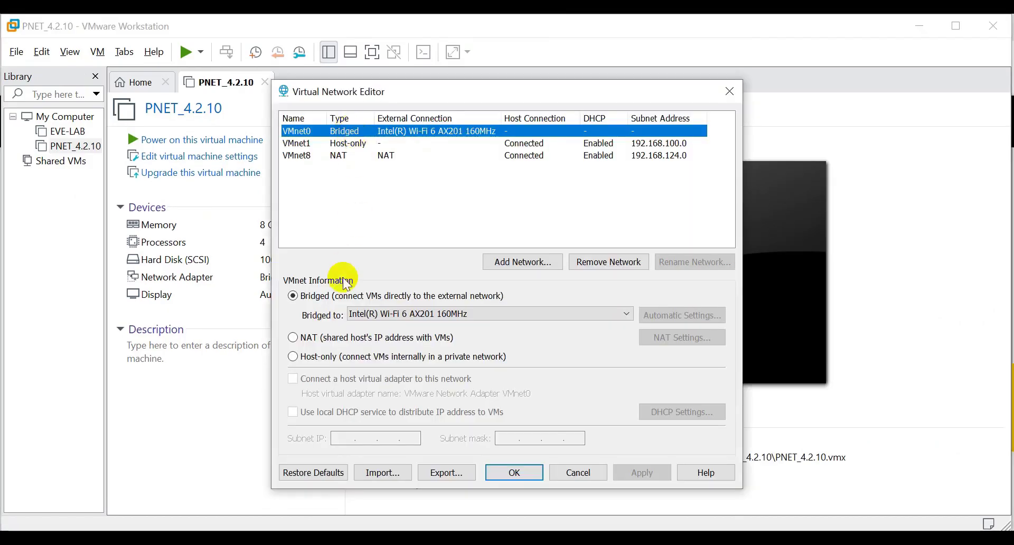
left_click(396, 314)
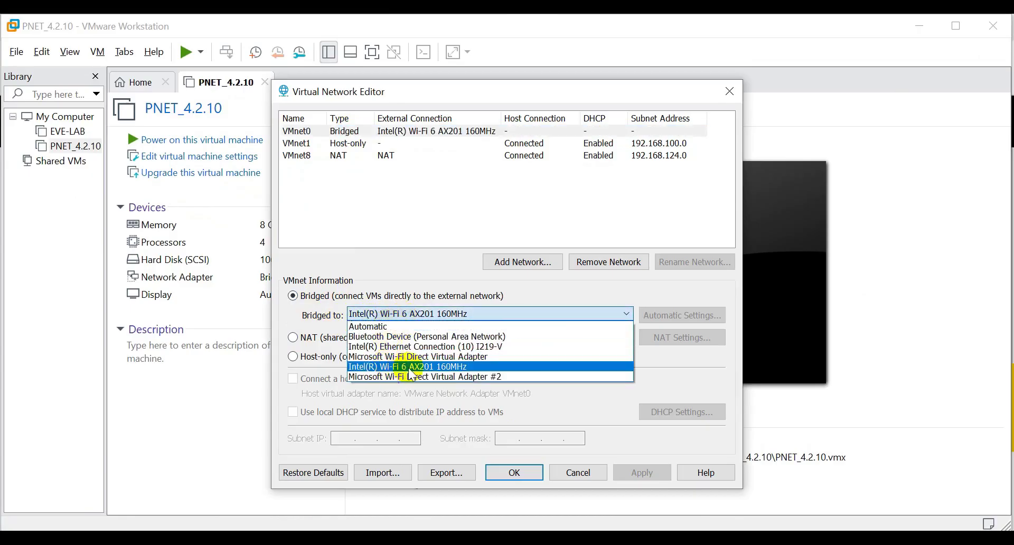
left_click(412, 366)
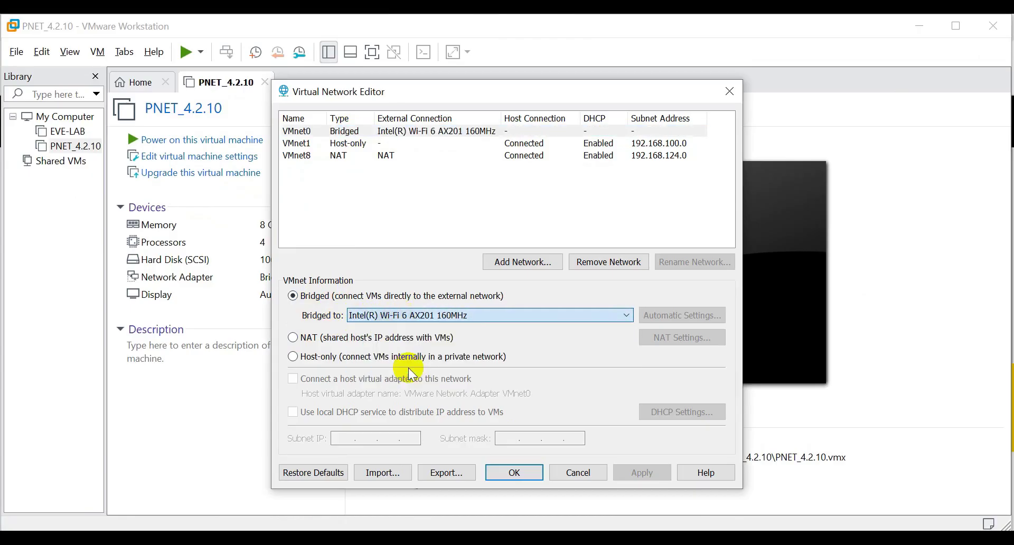
left_click(517, 477)
key("super+Up")
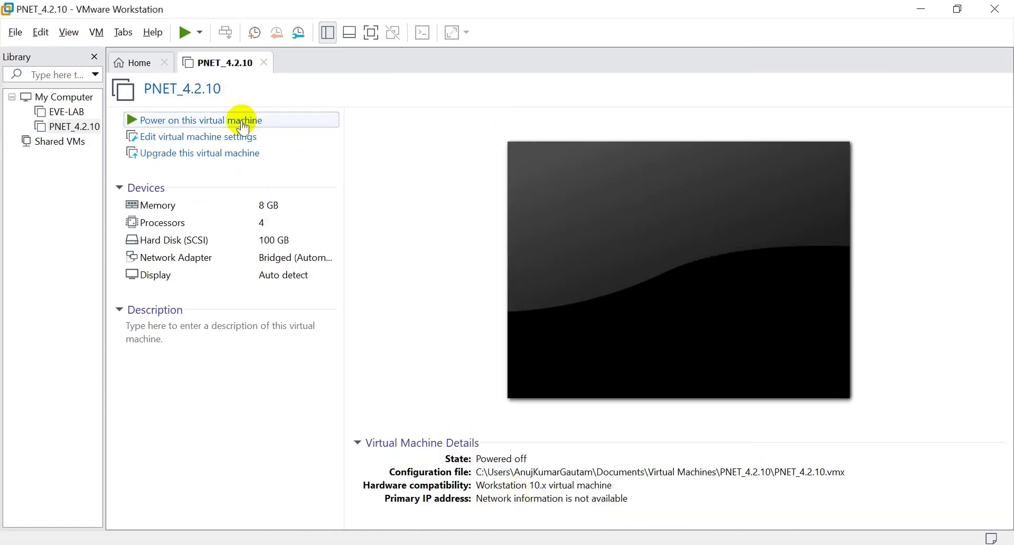
Step: Power on the PNET_4.2.10 virtual machine and let it boot to the 192.168.1.2 console
left_click(243, 127)
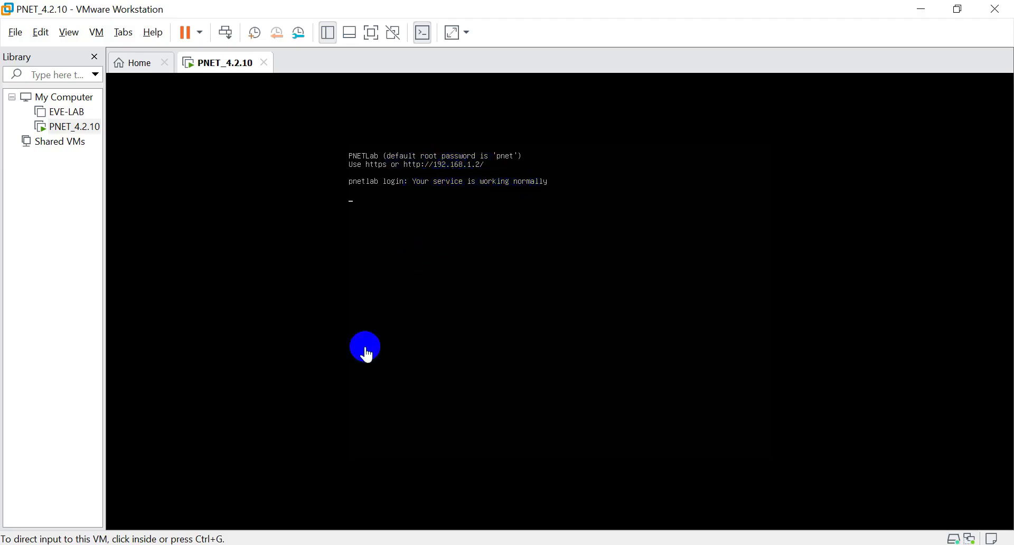
Step: In Firefox, load 192.168.1.2 in a new tab and close the YouTube tab
left_click(311, 499)
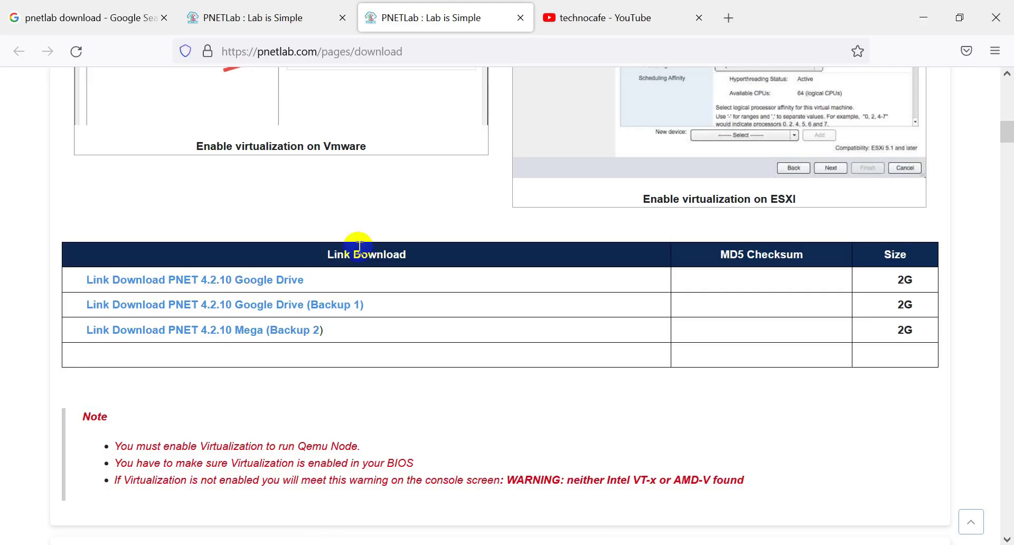
left_click(731, 24)
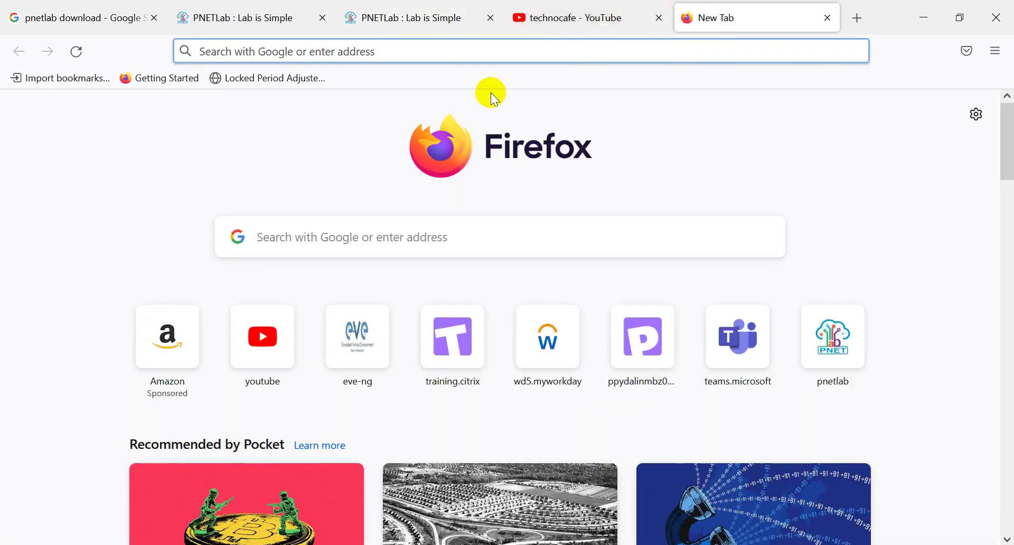
type("192.168.1.2")
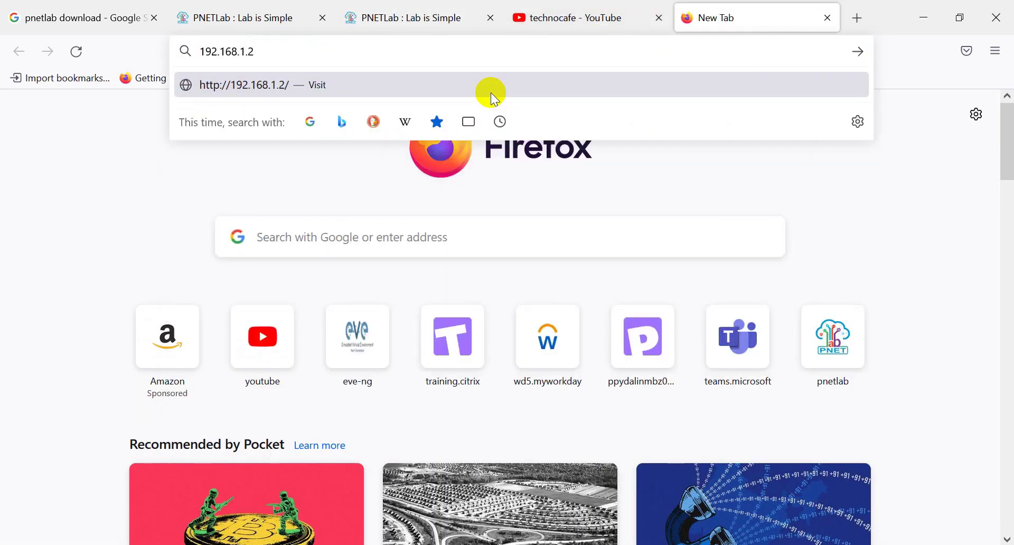
key("Return")
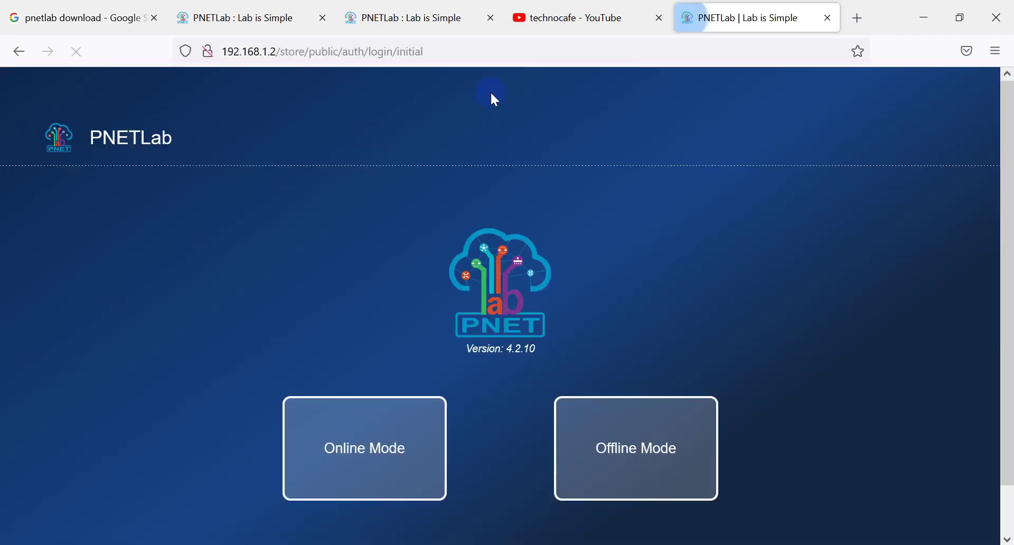
left_click(659, 17)
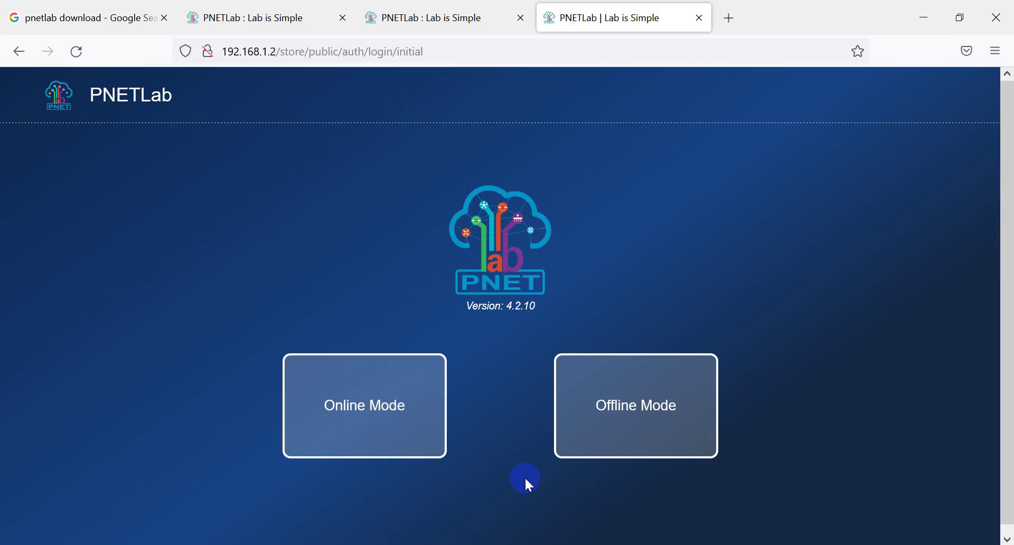
Step: Choose Offline Mode and enter the default admin username and its password
left_click(399, 401)
left_click(613, 410)
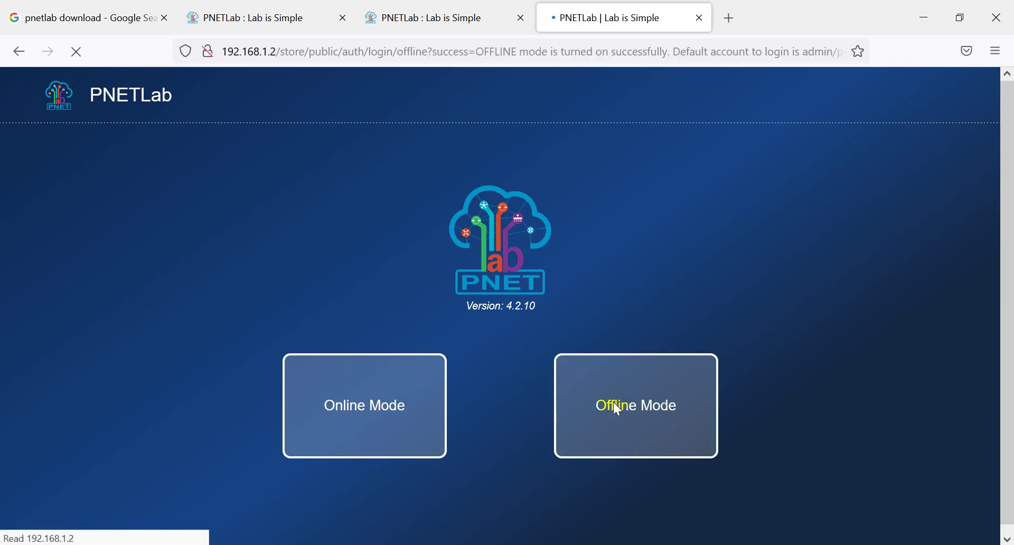
left_click(345, 378)
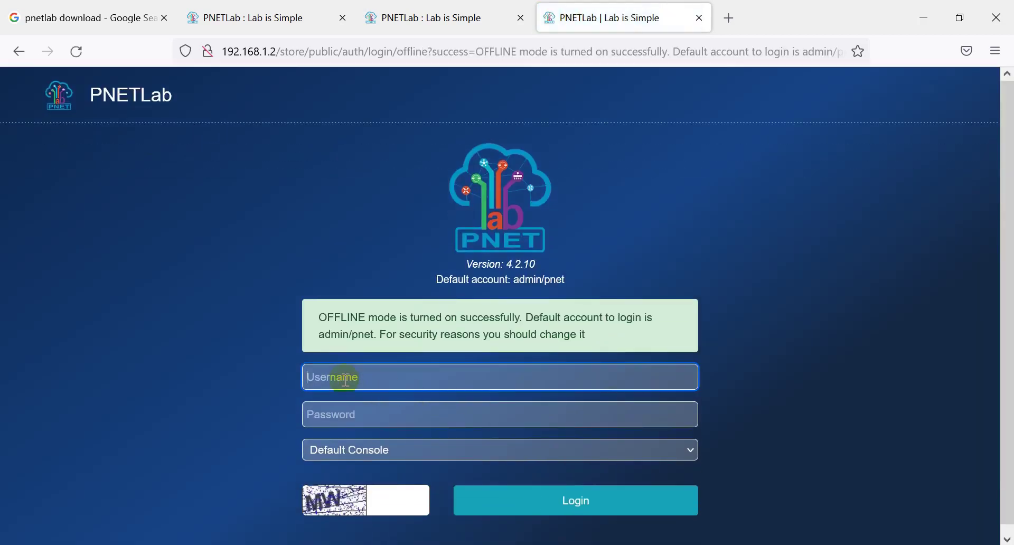
type("admin")
key("Tab")
type("pnet")
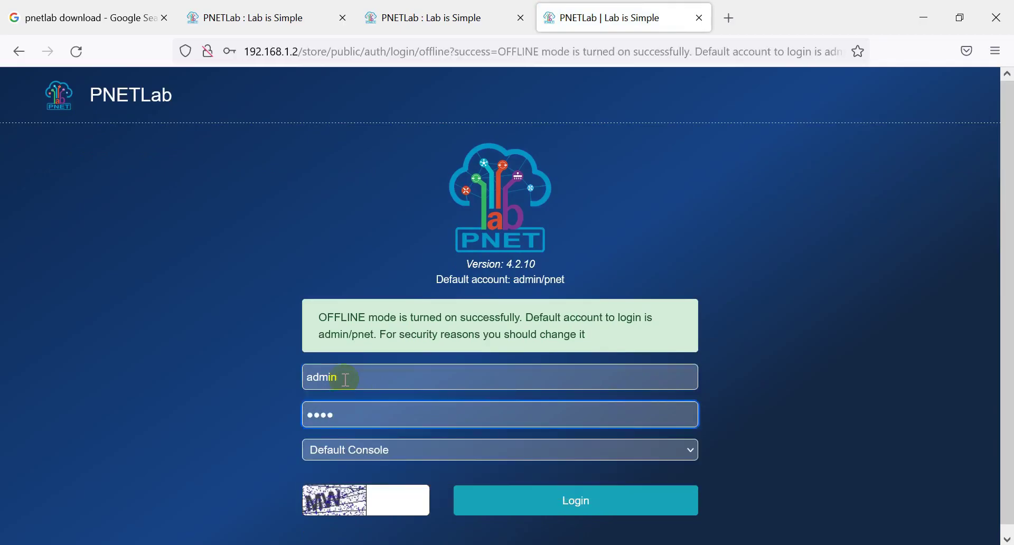
Step: Fill in the captcha, keep Default Console, log in and save the login in Firefox
left_click(408, 510)
left_click(399, 503)
type("MW")
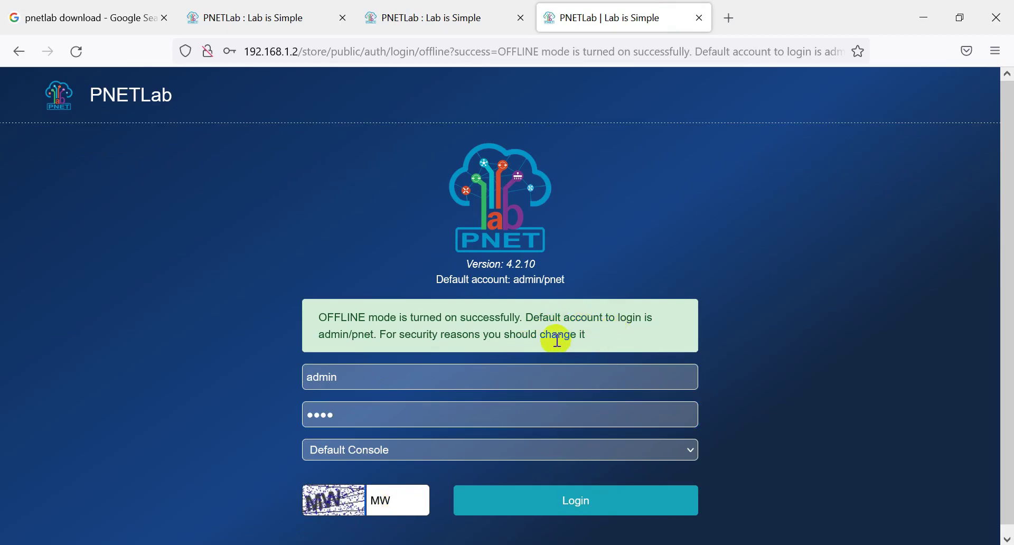
left_click_drag(320, 334, 374, 335)
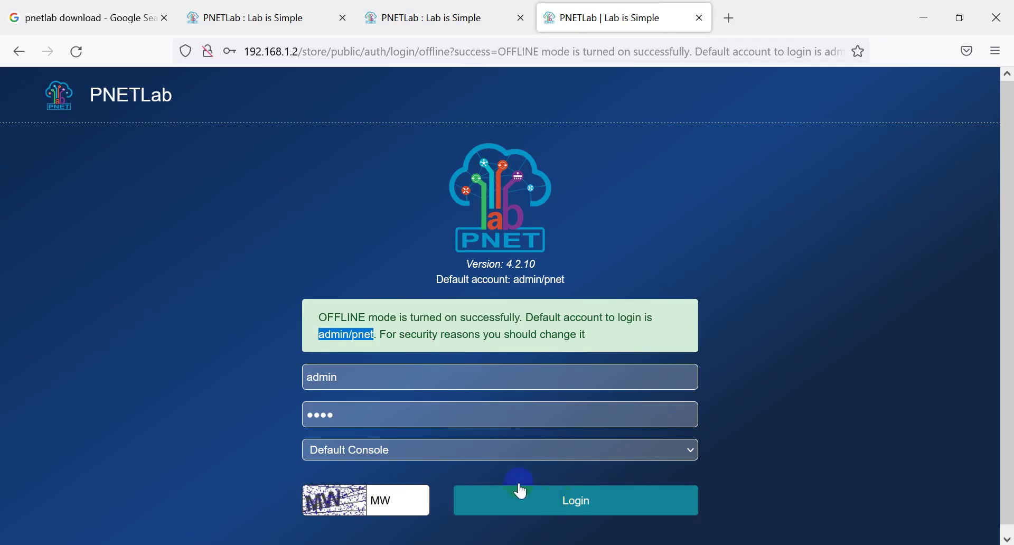
left_click(689, 451)
left_click(690, 456)
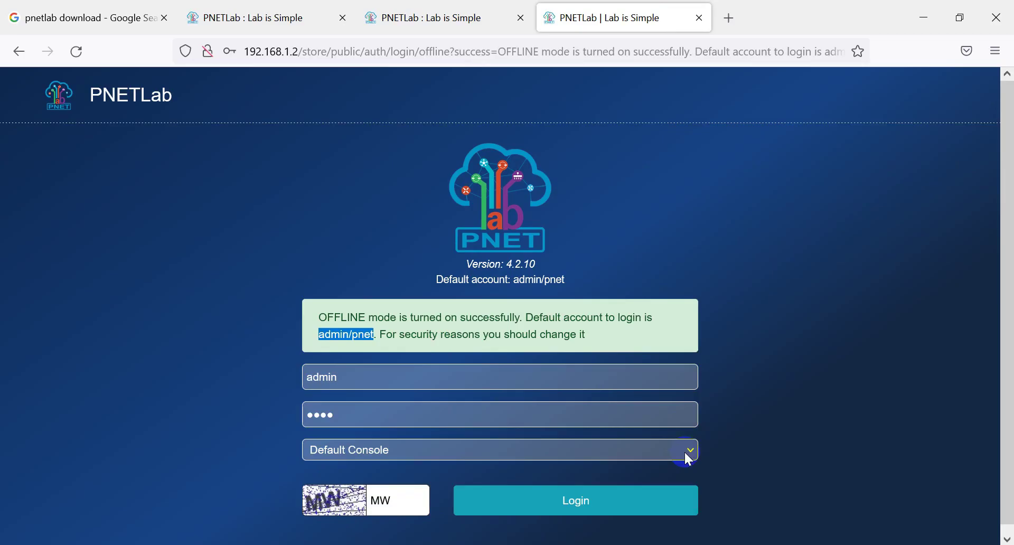
left_click(576, 505)
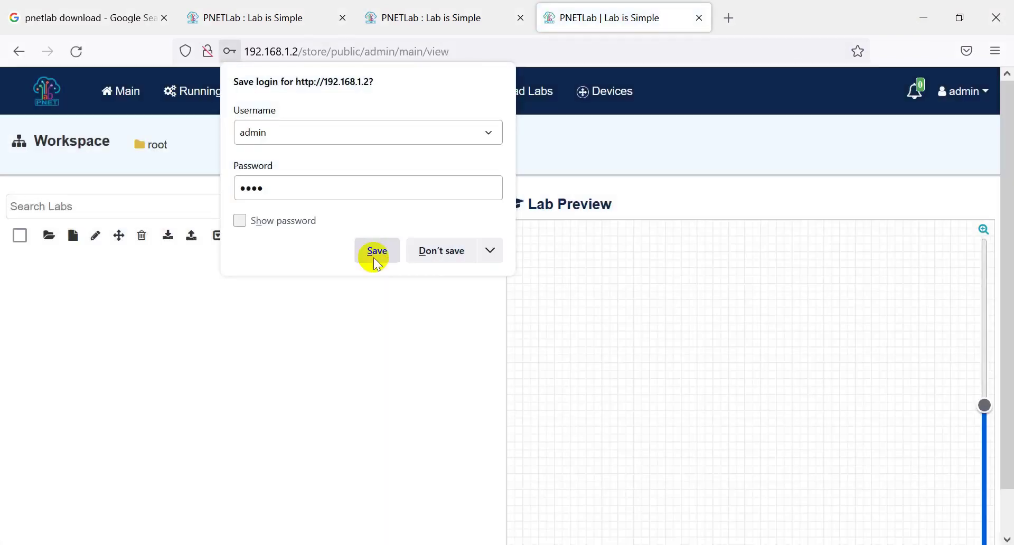
left_click(374, 251)
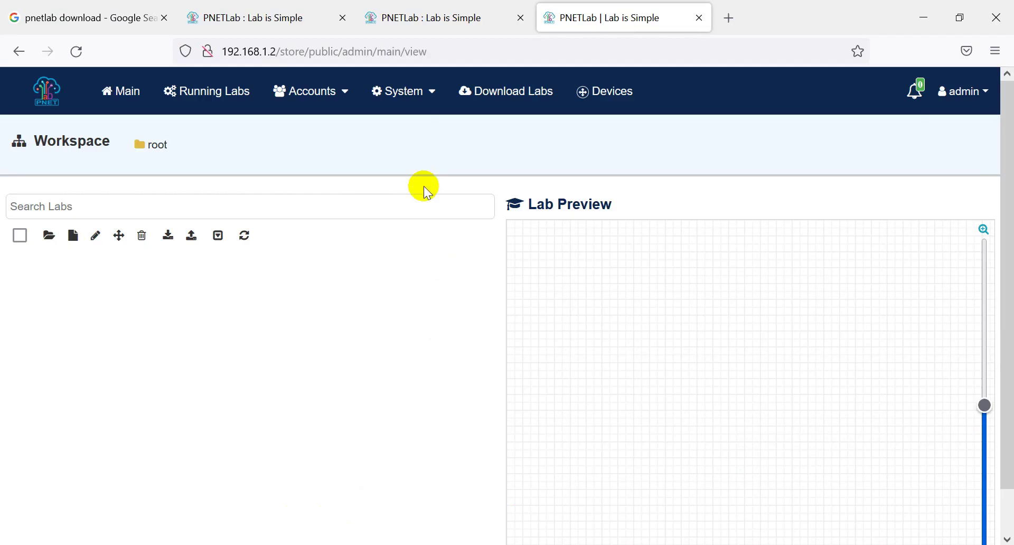
Step: Enable Online Mode in System Mode, set Online as default, then log out of admin
left_click(400, 96)
left_click(417, 136)
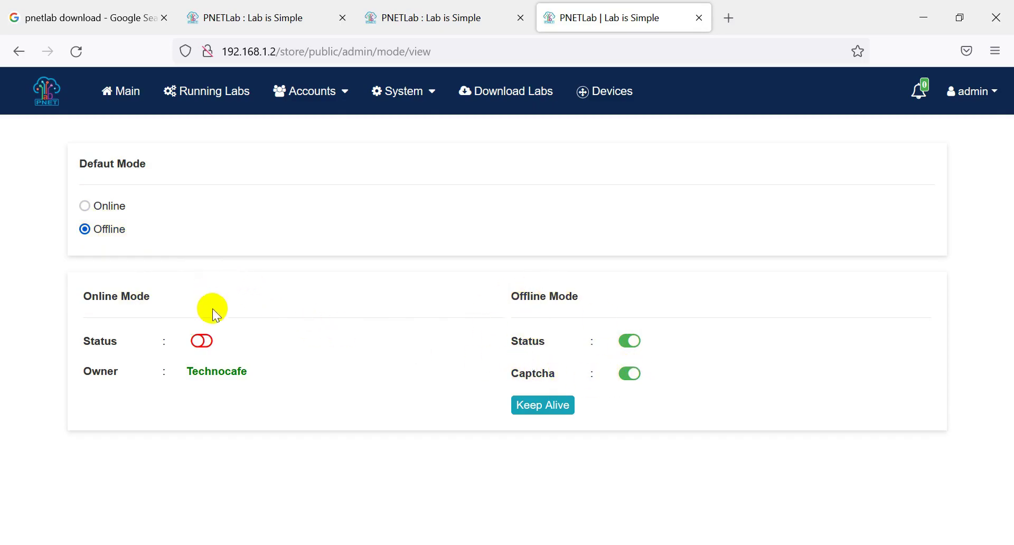
left_click(209, 342)
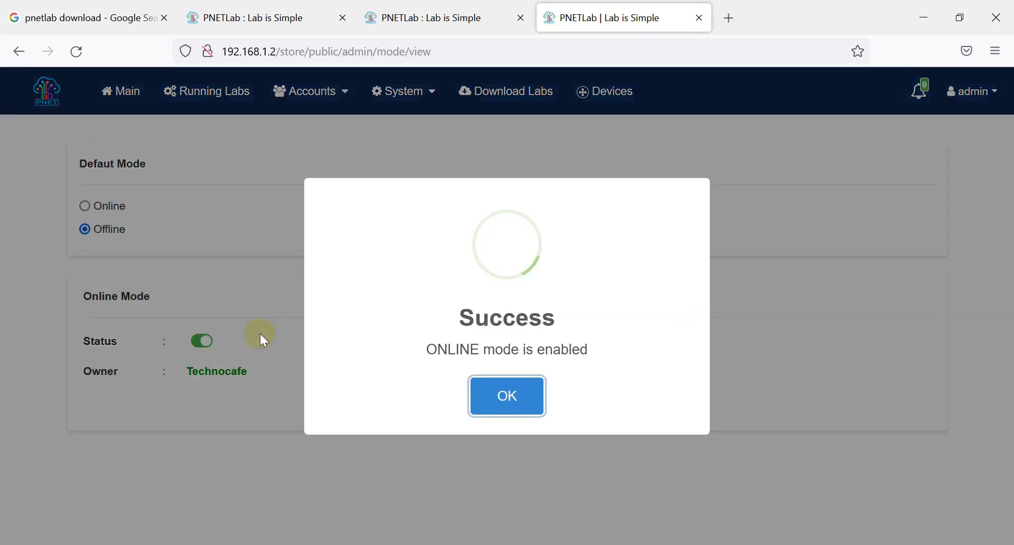
left_click(507, 394)
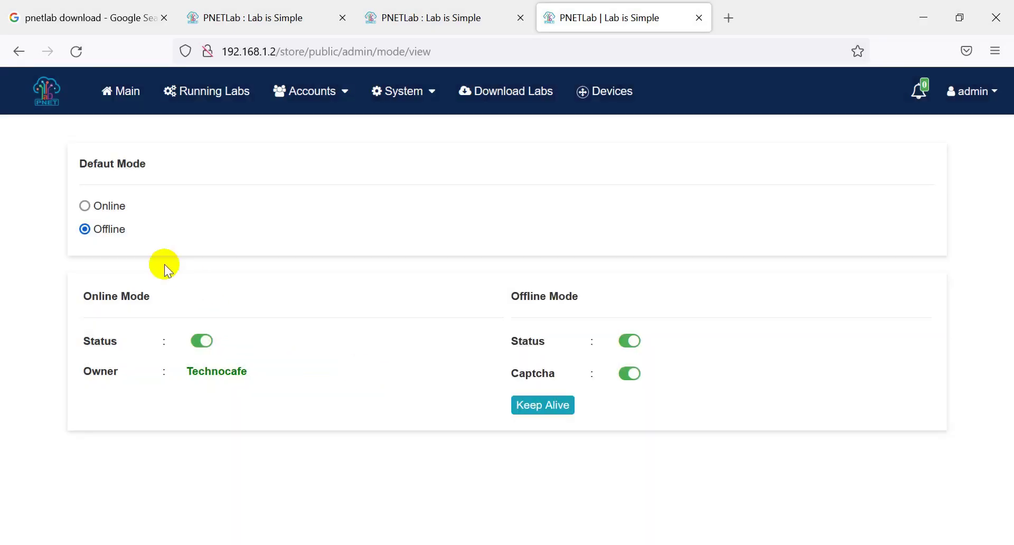
left_click(85, 206)
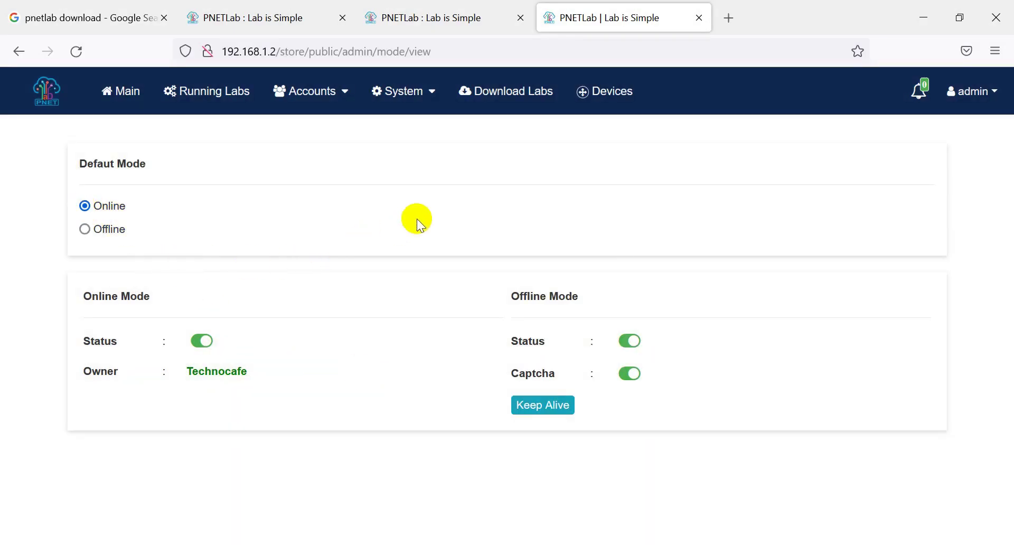
left_click(987, 93)
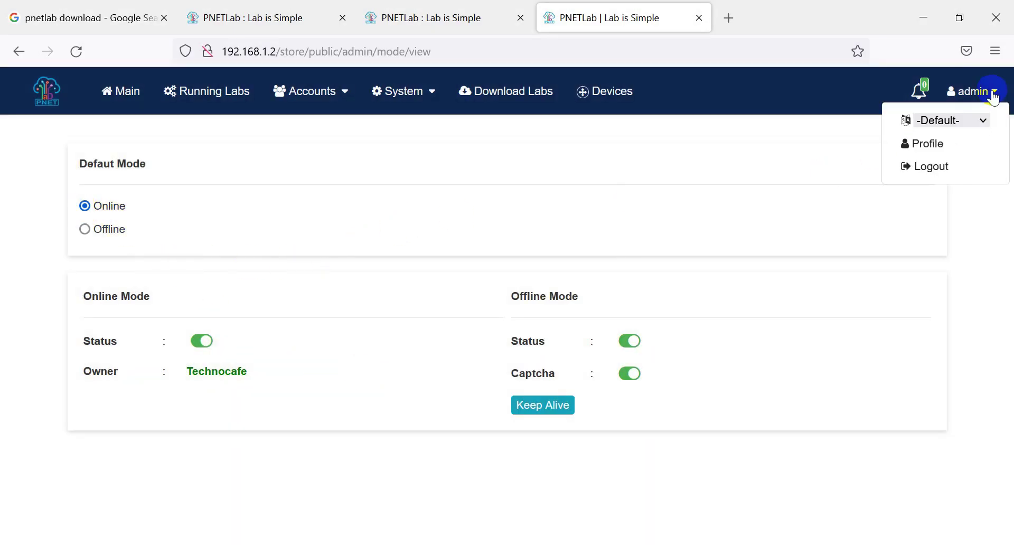
left_click(945, 168)
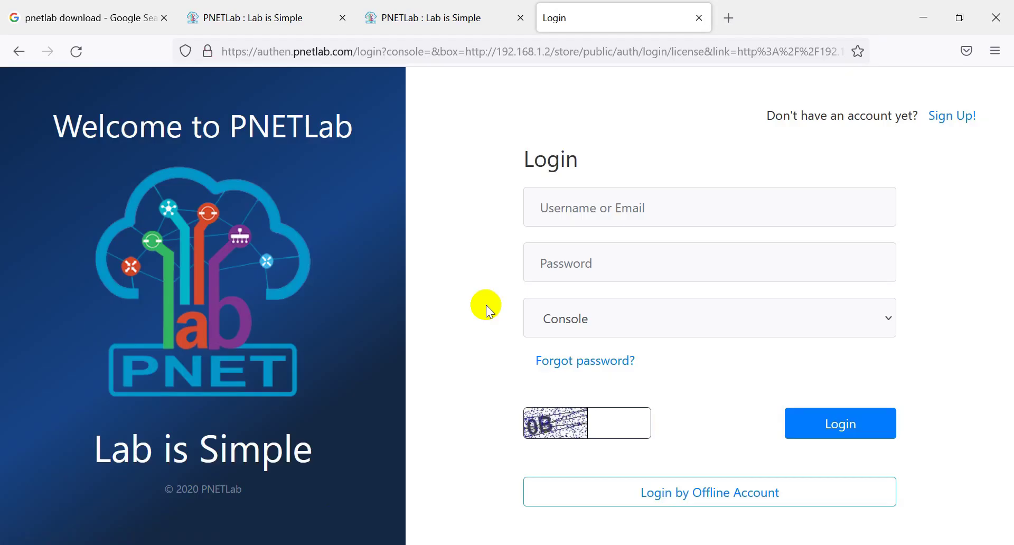
Step: Look over the Sign Up registration form, then close it and open a blank tab
left_click(949, 119)
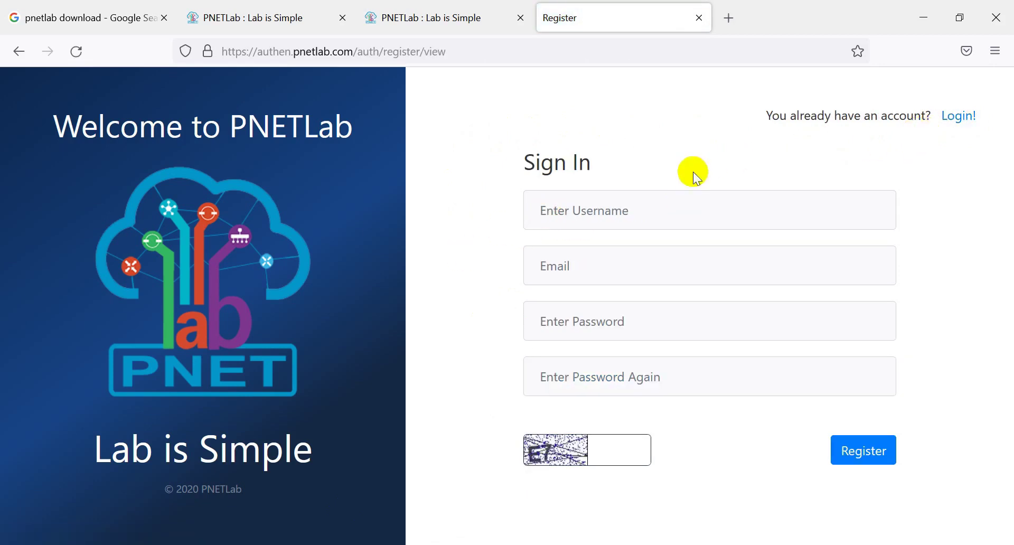
left_click(582, 213)
left_click(436, 208)
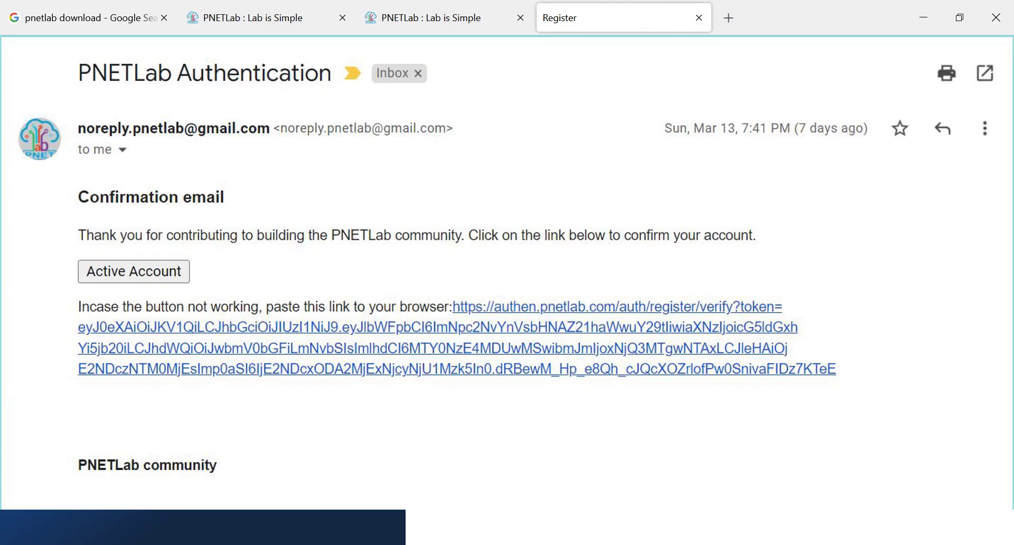
left_click(699, 18)
left_click(550, 18)
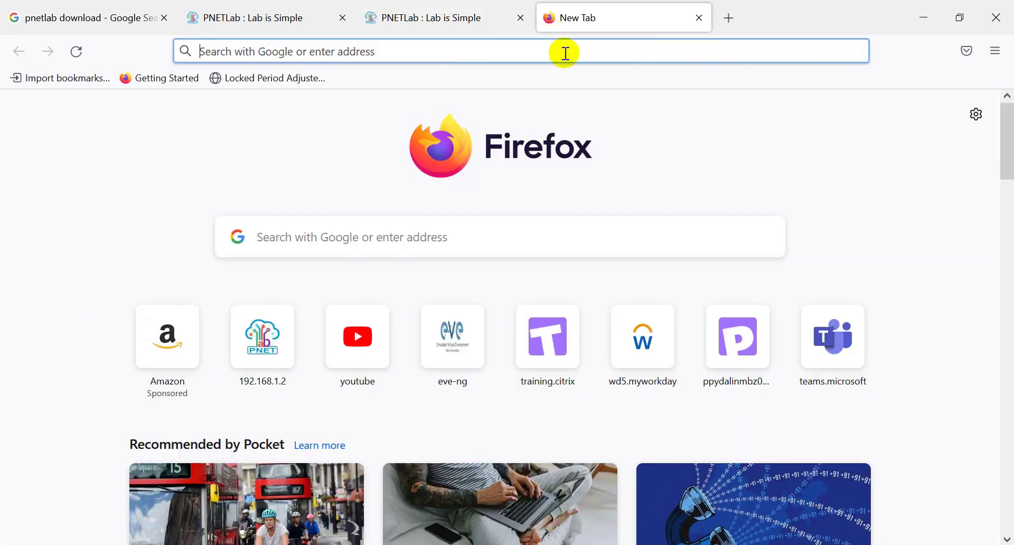
Step: Load 192.168.1.2 and enter the PNETLab online account's username and password
left_click(541, 54)
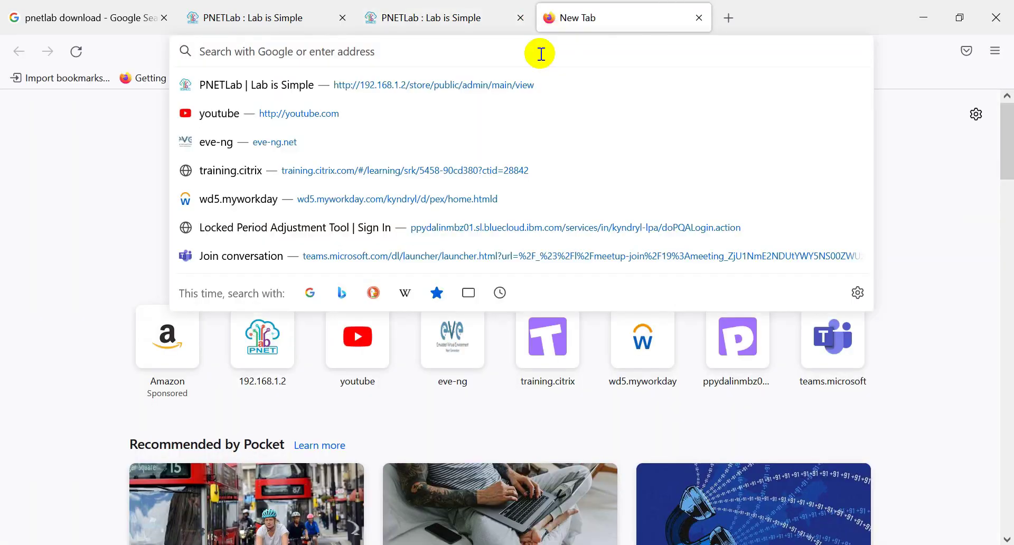
type("192.168.1.")
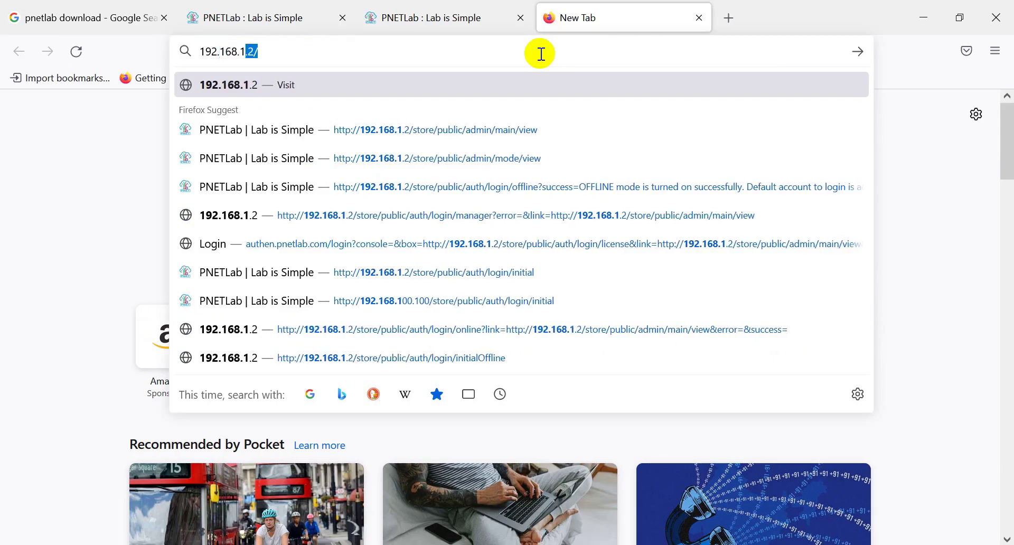
type("2")
key("Return")
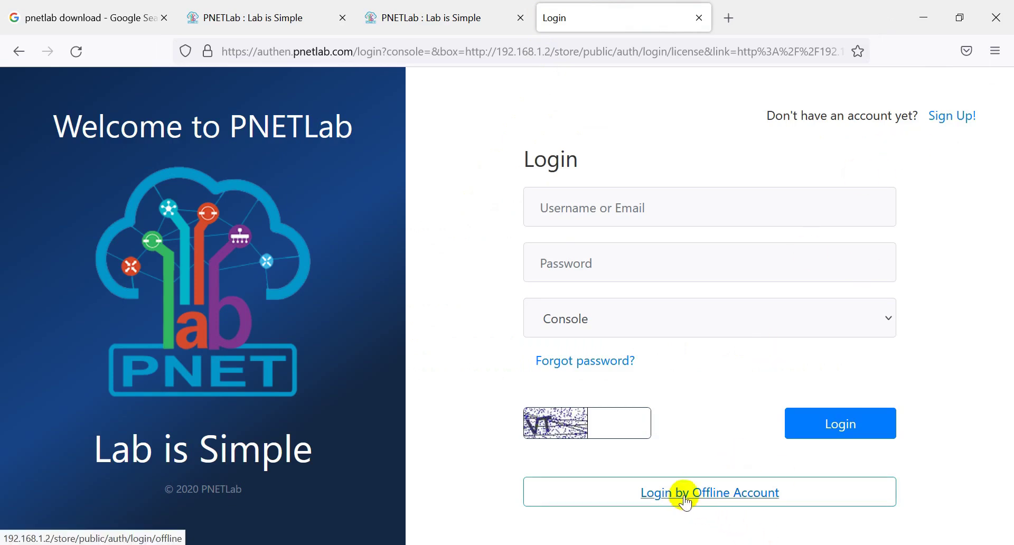
left_click(571, 212)
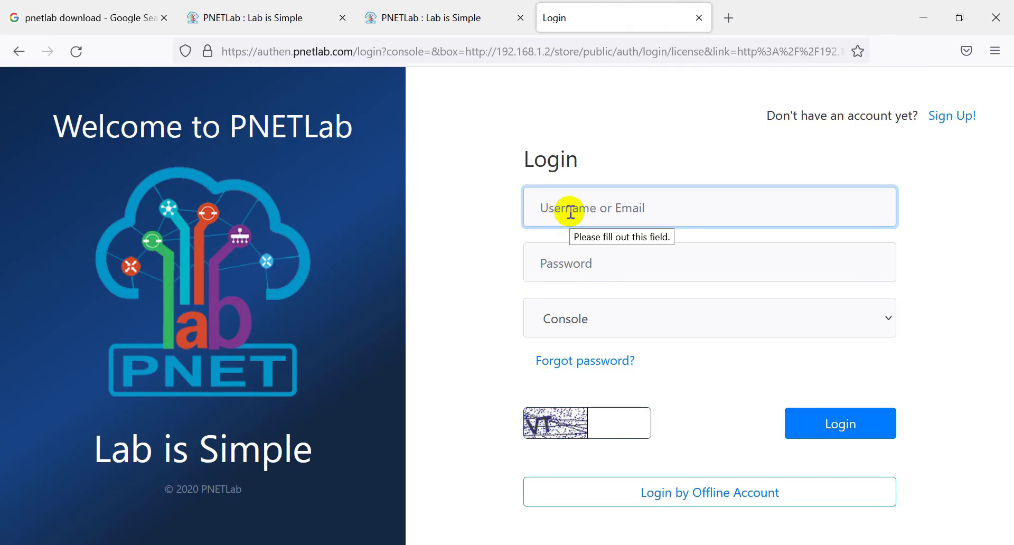
type("technocafe")
key("Tab")
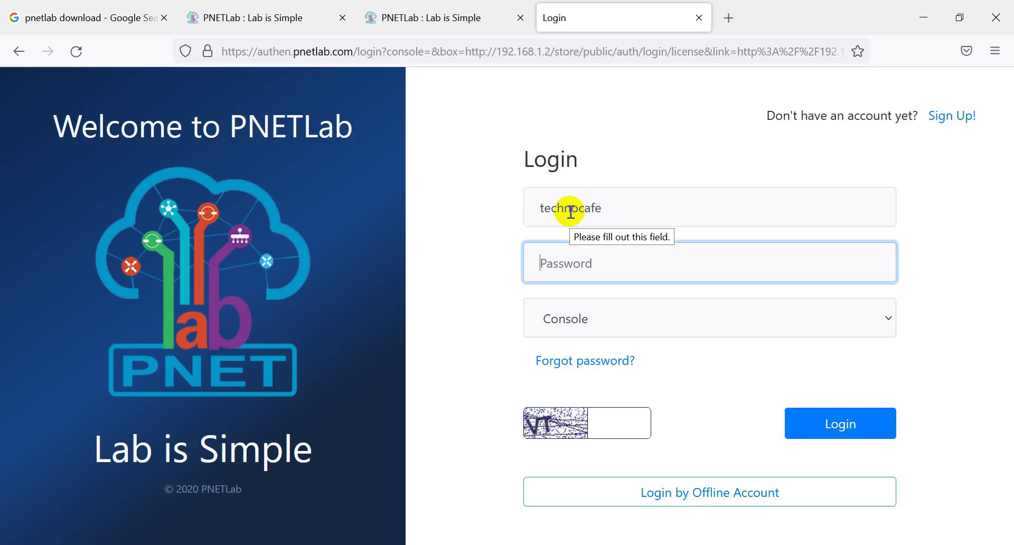
type("*********")
key("Tab")
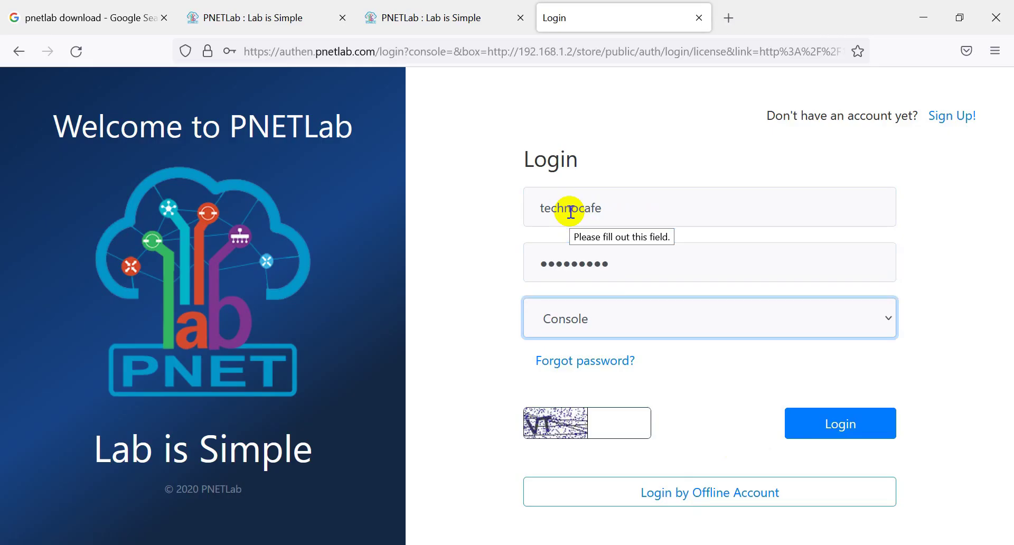
Step: Enter the captcha, log in, and accept the insecure-connection and save-login prompts
left_click(623, 421)
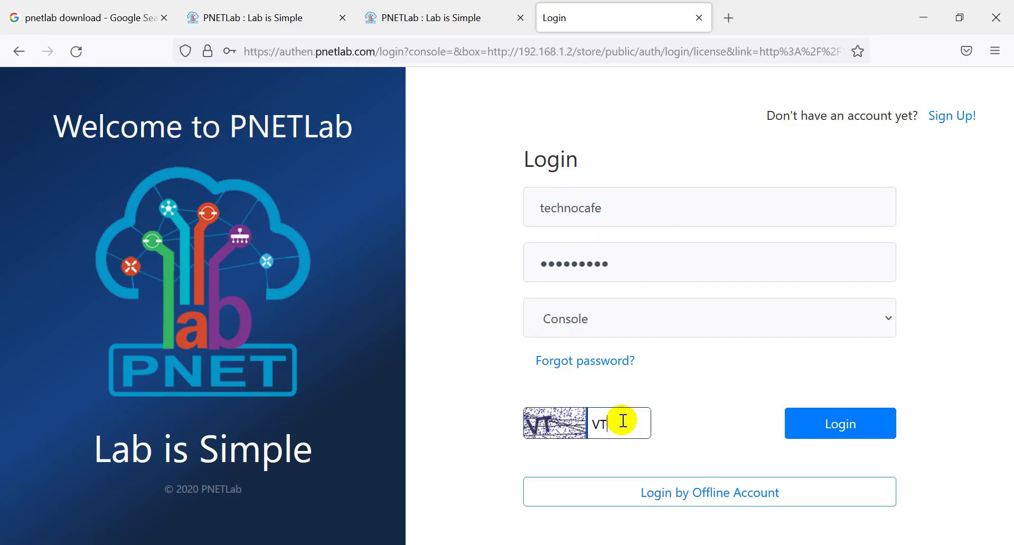
left_click(852, 426)
left_click(375, 252)
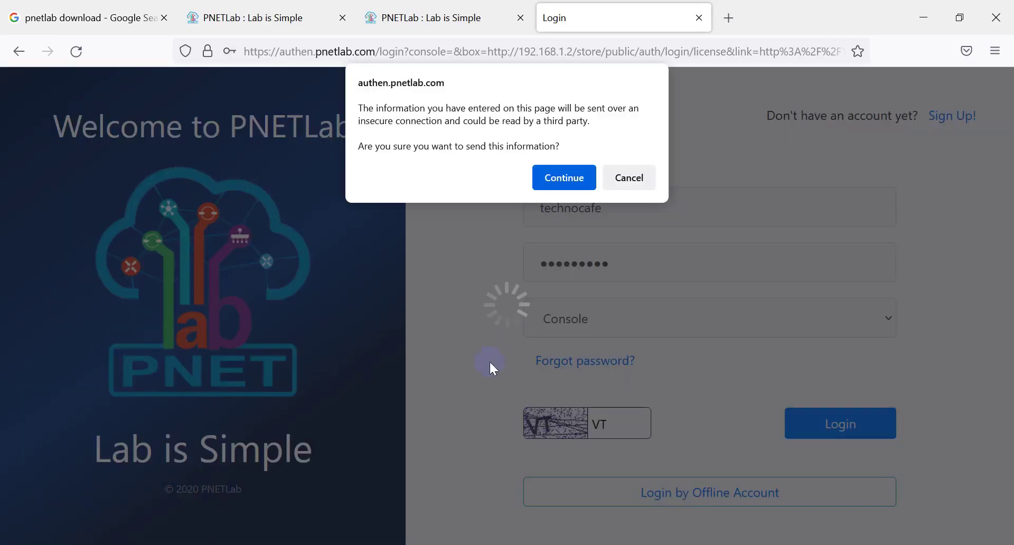
left_click(558, 181)
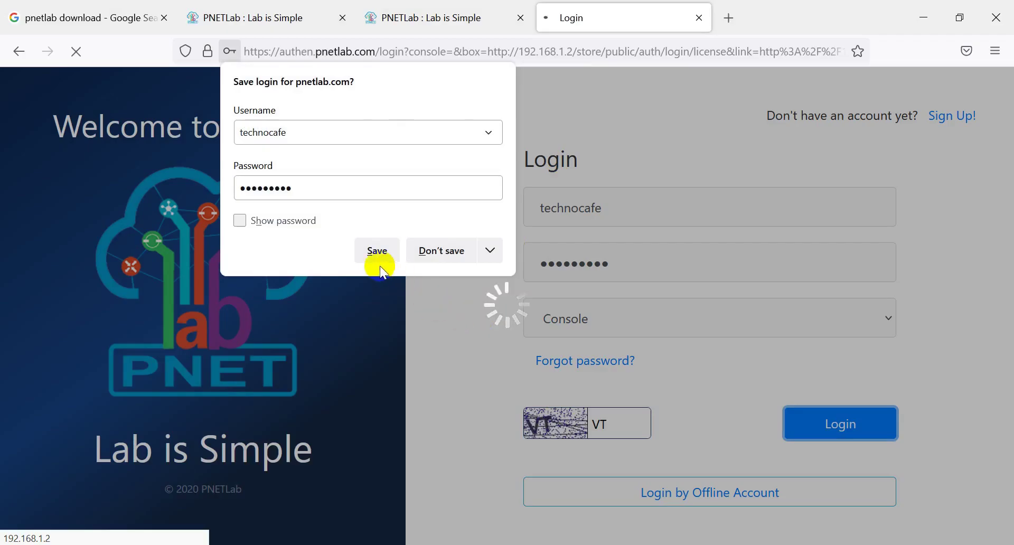
left_click(380, 248)
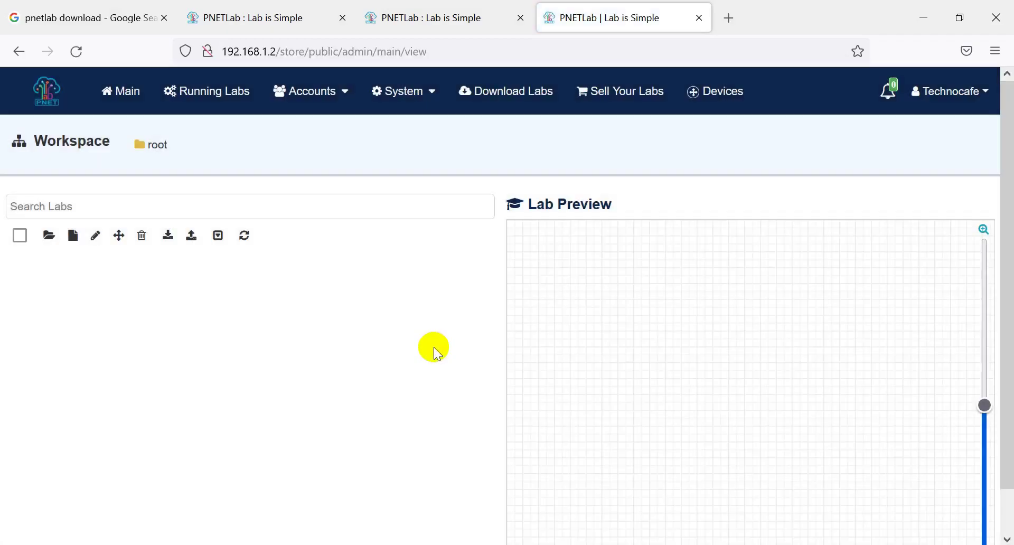
Step: Open the Devices page and its list of downloadable labs
left_click(986, 93)
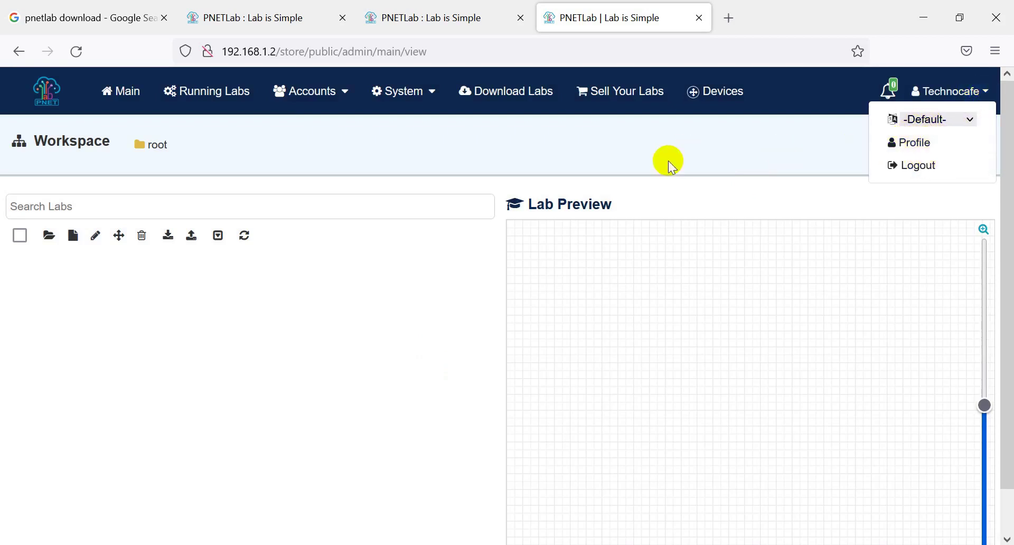
left_click(655, 190)
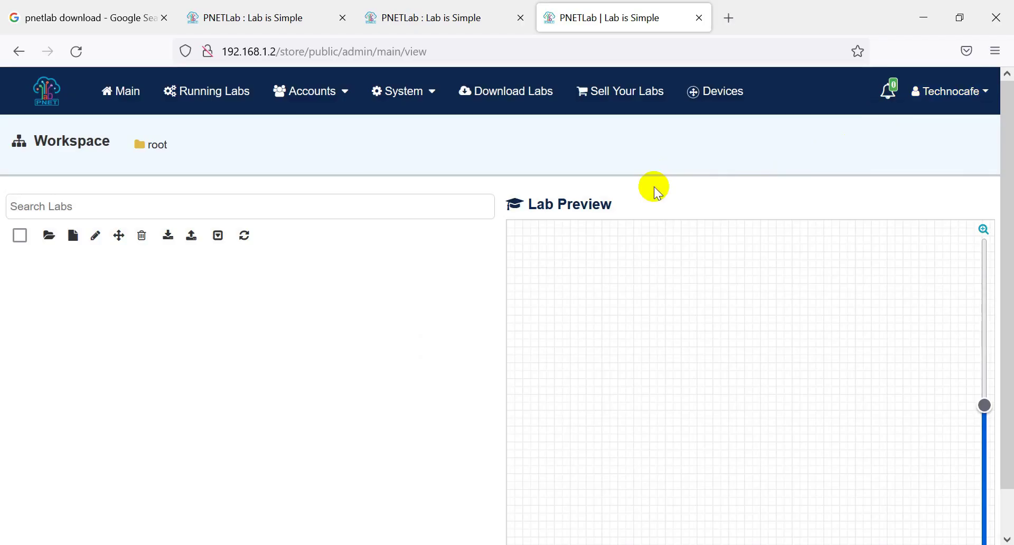
left_click(709, 94)
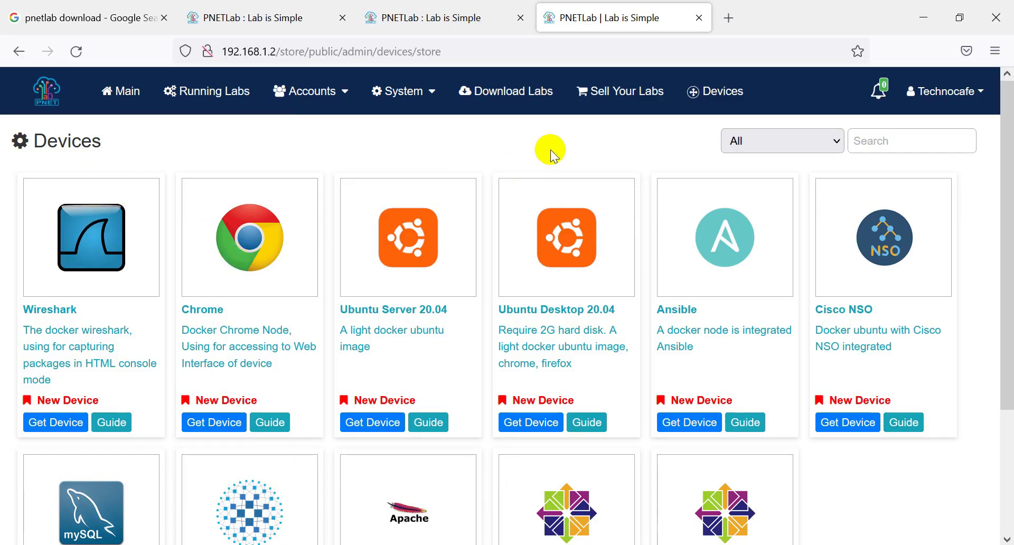
left_click(497, 100)
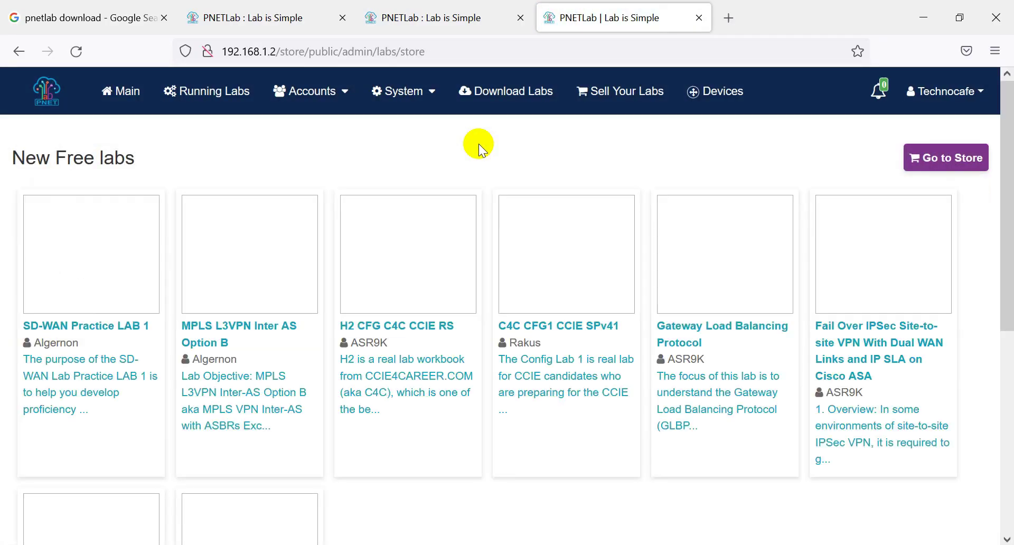
Step: In the PNETLab Store, browse the CCNA category and open the DHCP Configuration lab
left_click(954, 161)
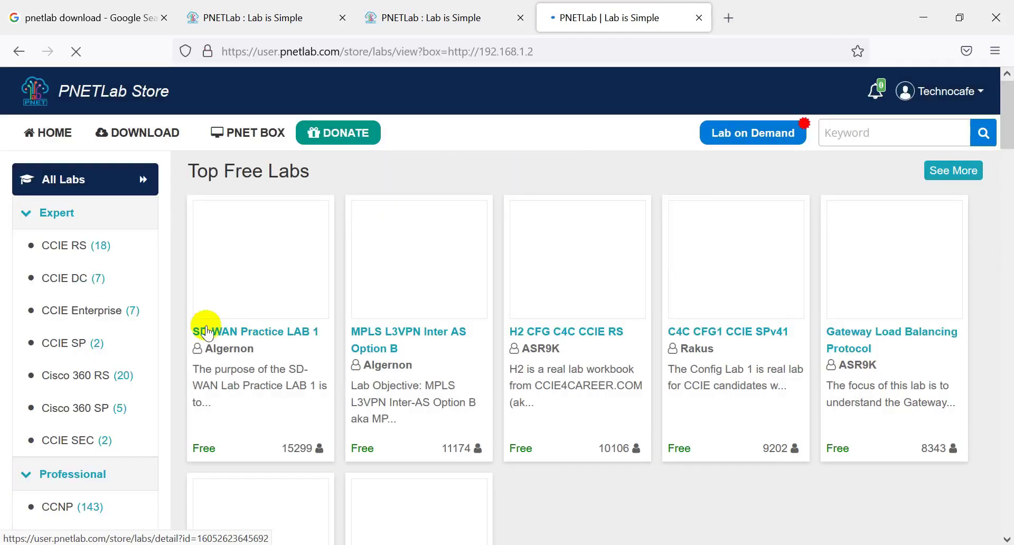
scroll(172, 398, "down", 3)
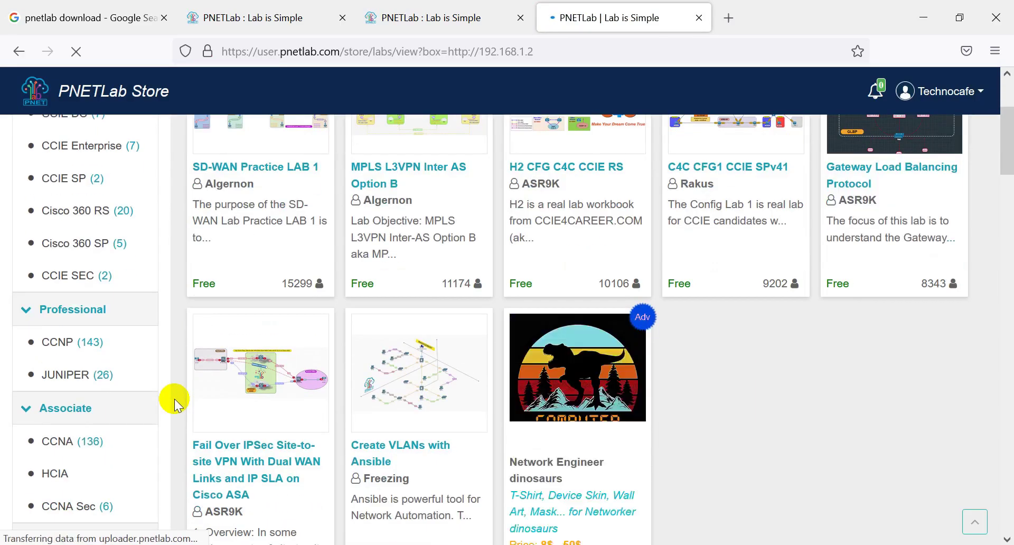
scroll(175, 404, "down", 2)
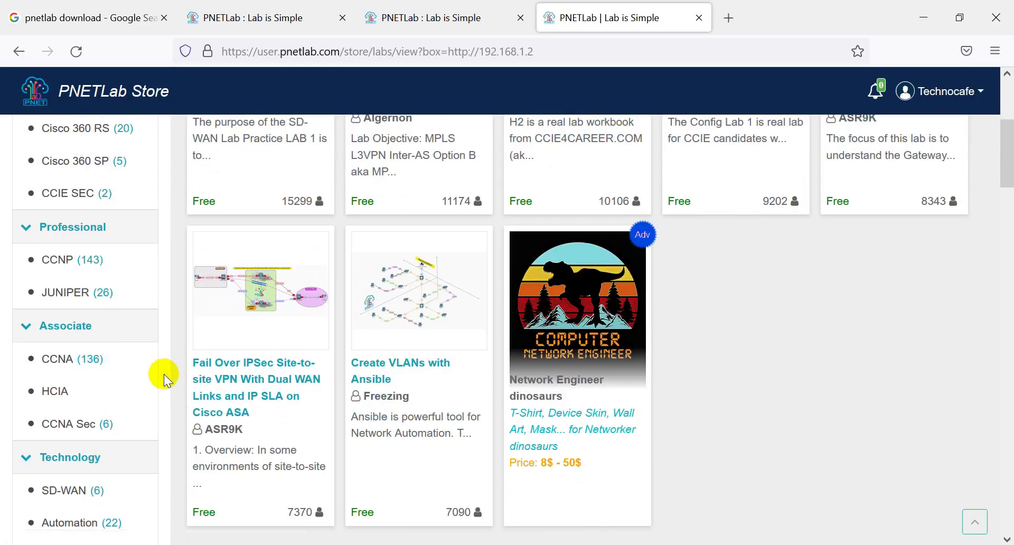
left_click(66, 362)
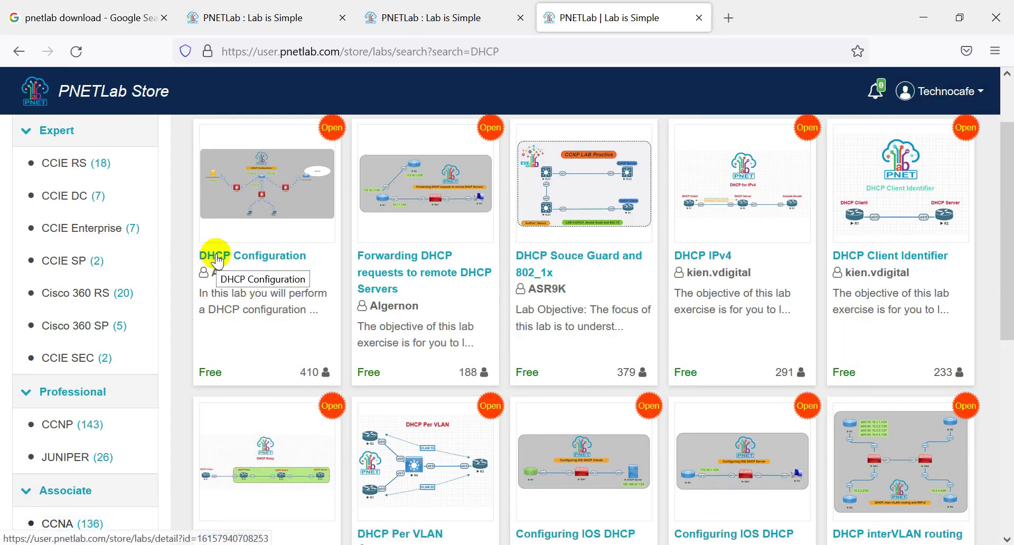
left_click(217, 259)
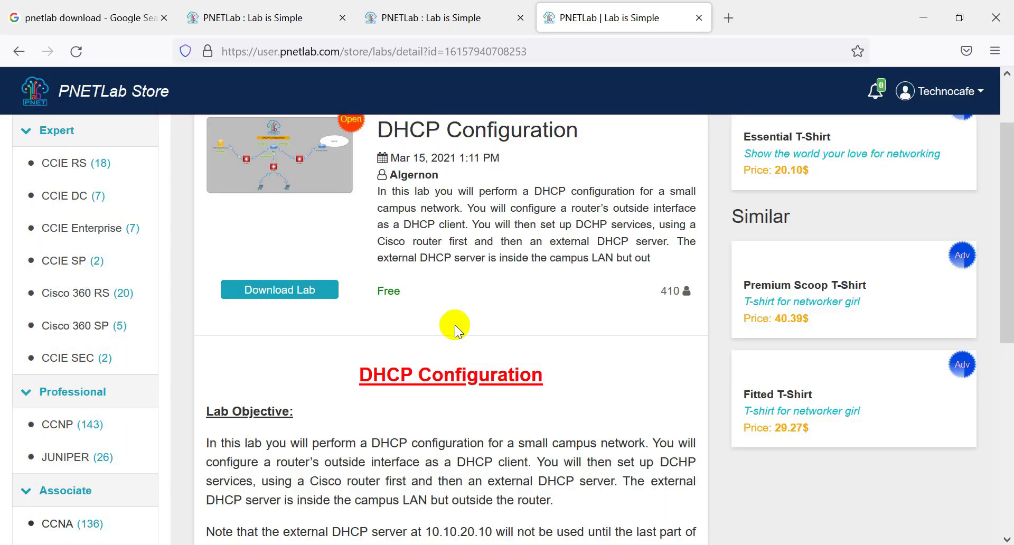
Step: Read the DHCP Configuration lab's full description and topology, then choose Download Lab
scroll(319, 325, "down", 3)
scroll(319, 324, "down", 3)
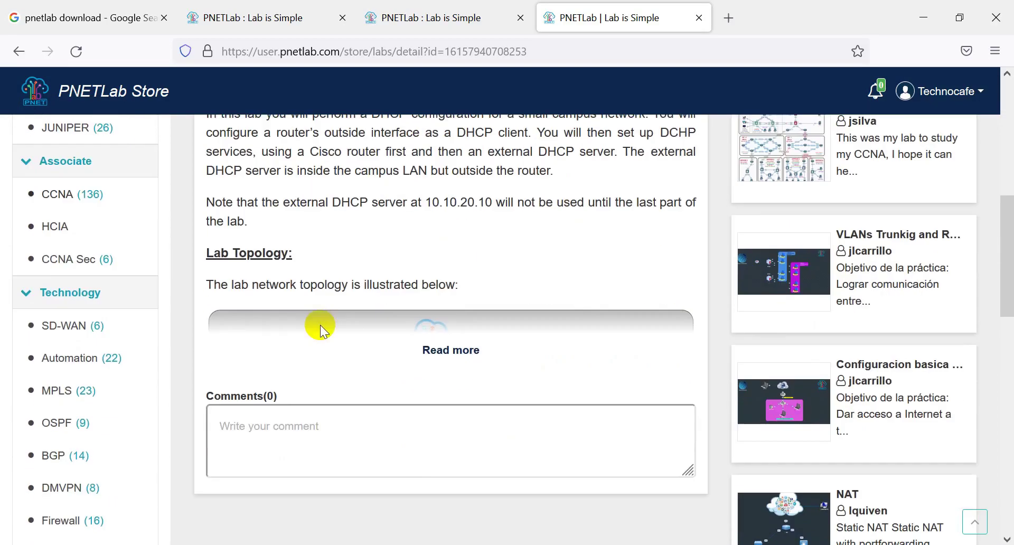
left_click(450, 349)
scroll(332, 411, "down", 6)
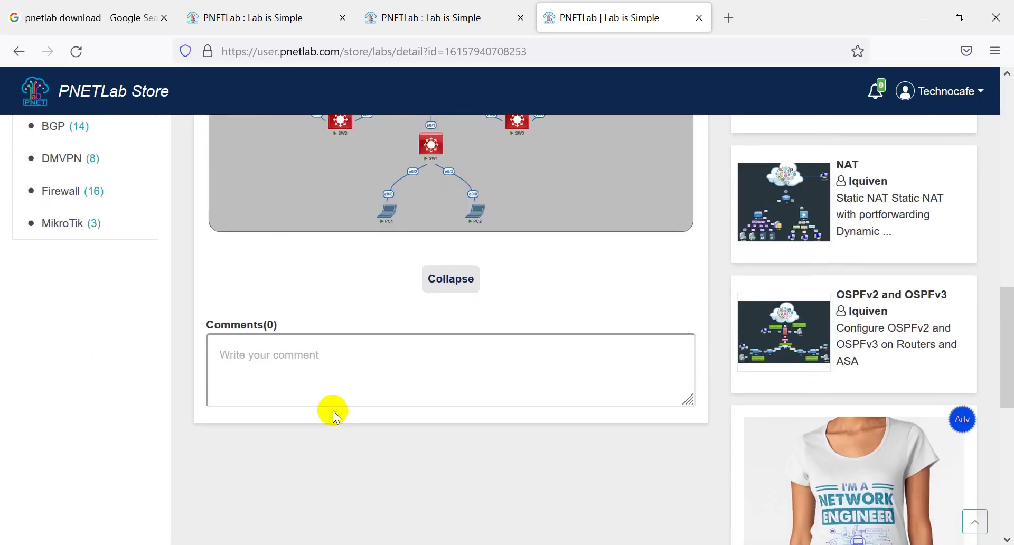
scroll(349, 317, "up", 7)
scroll(349, 317, "up", 2)
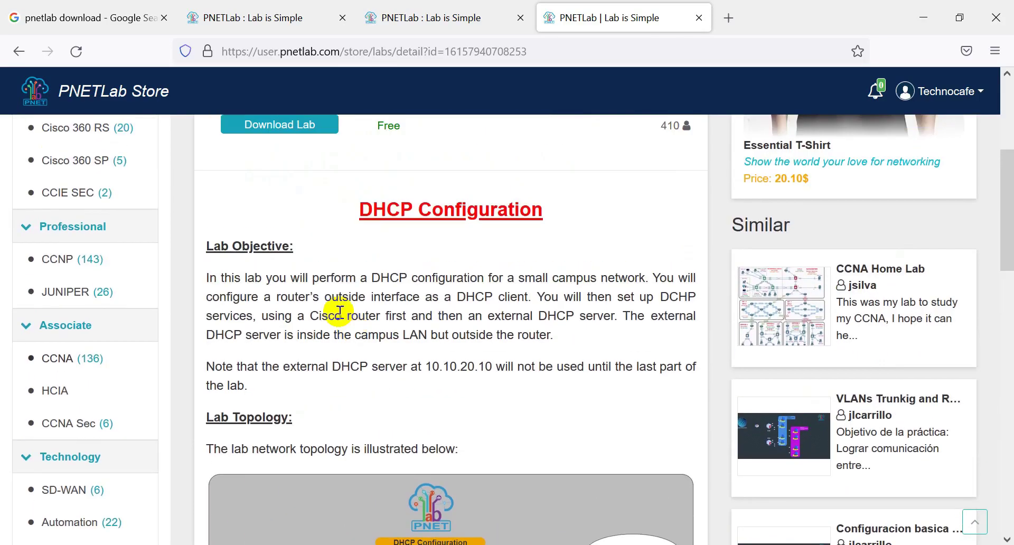
left_click_drag(207, 278, 512, 446)
left_click(446, 390)
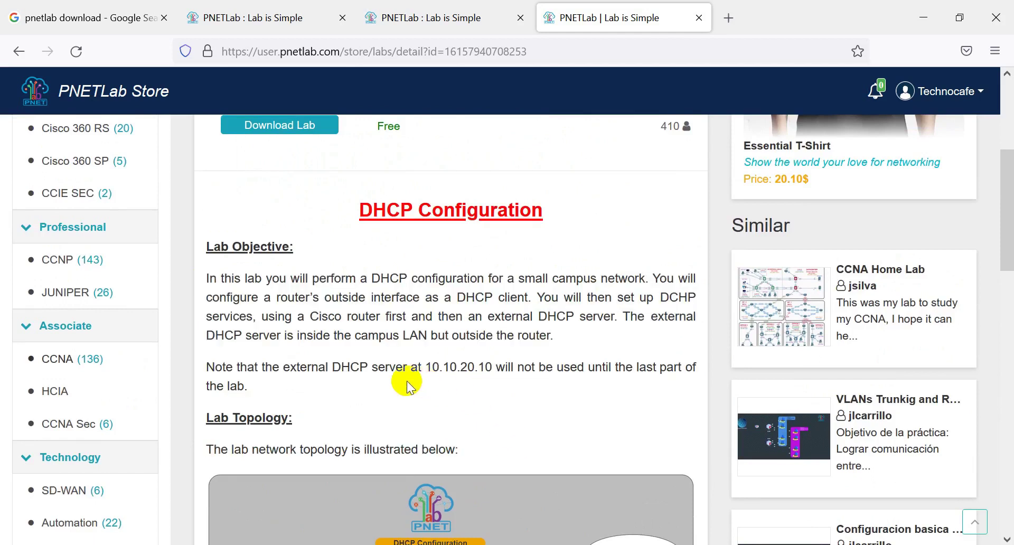
scroll(407, 385, "up", 5)
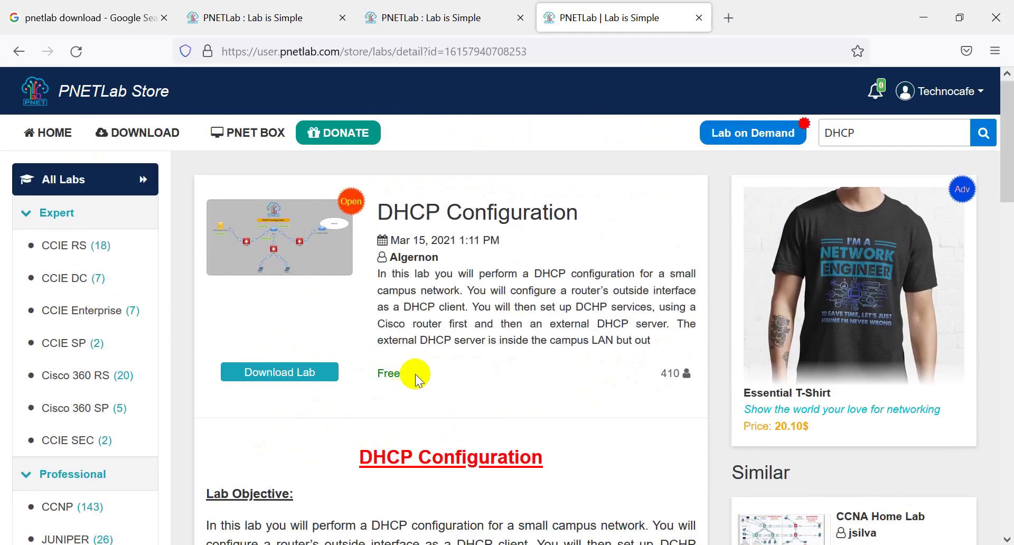
scroll(418, 380, "down", 8)
scroll(422, 380, "up", 8)
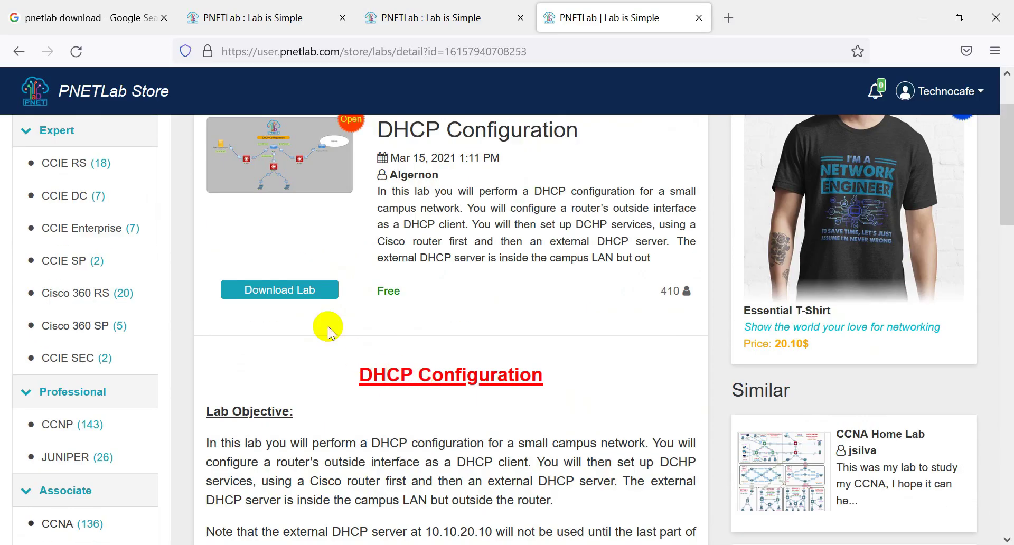
left_click(281, 294)
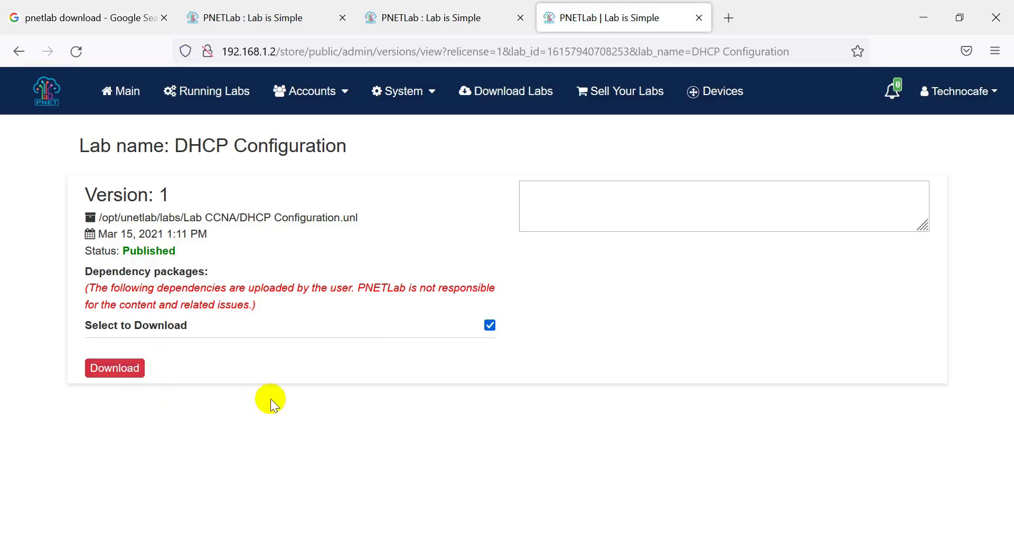
Step: Download Version 1 of the lab and open the 'Your labs from PNETLab Store' folder
left_click(131, 367)
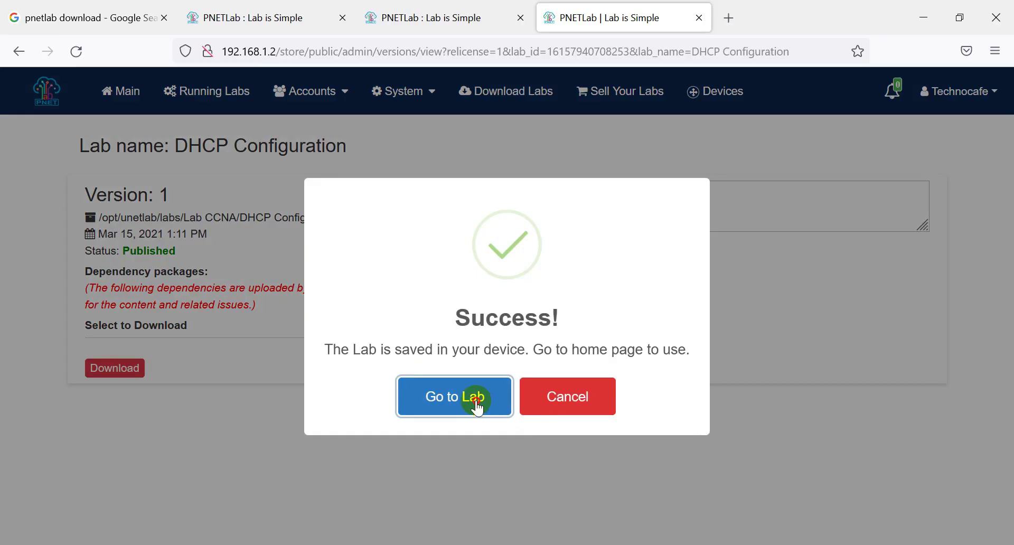
left_click(477, 408)
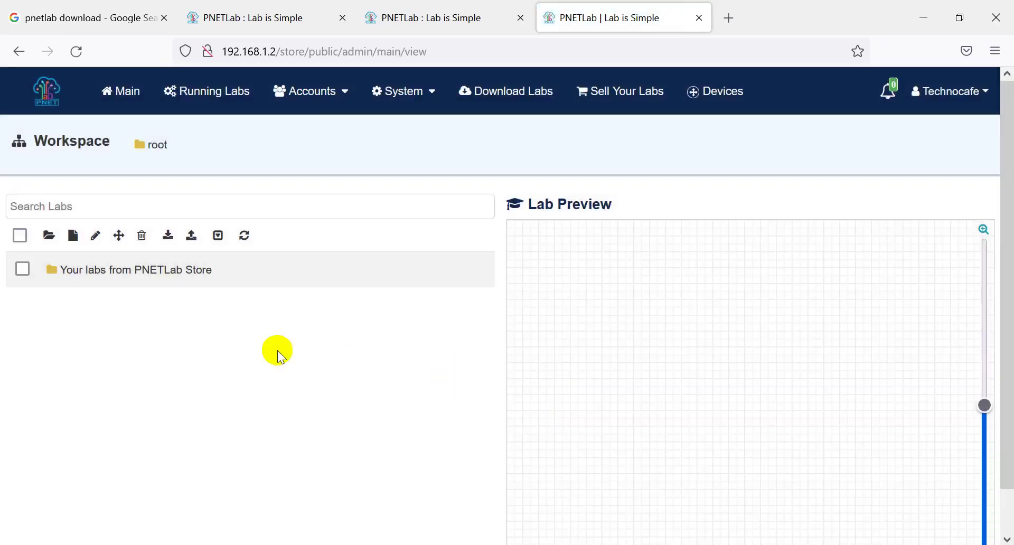
double_click(113, 268)
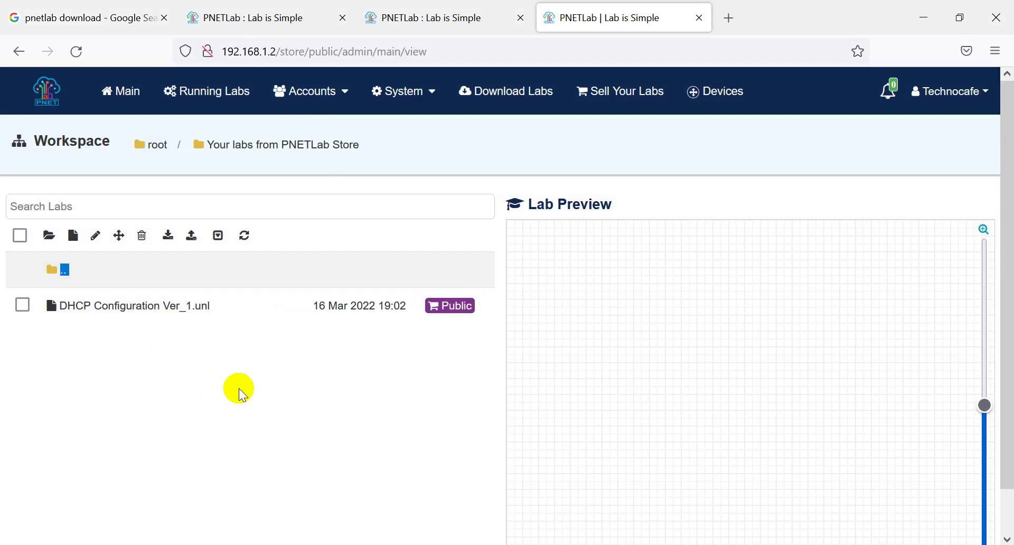
Step: Preview the DHCP Configuration lab in 'Your labs from PNETLab Store' and open its topology
mouse_move(102, 264)
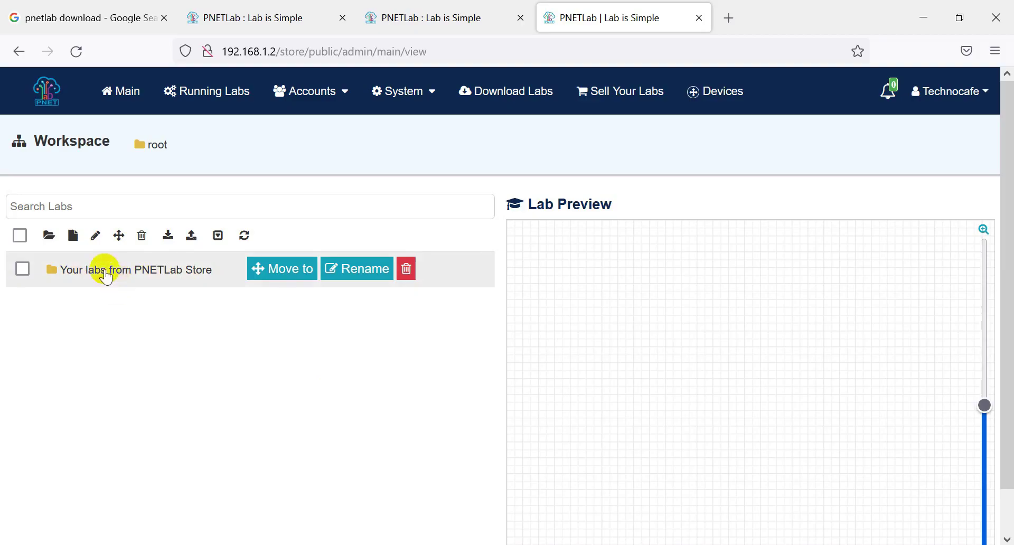
left_click(106, 272)
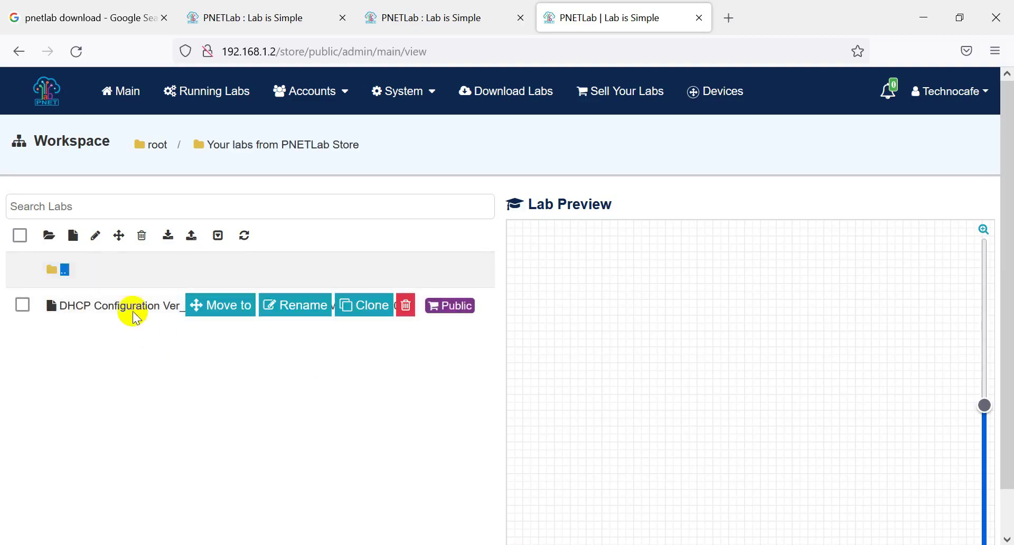
double_click(132, 307)
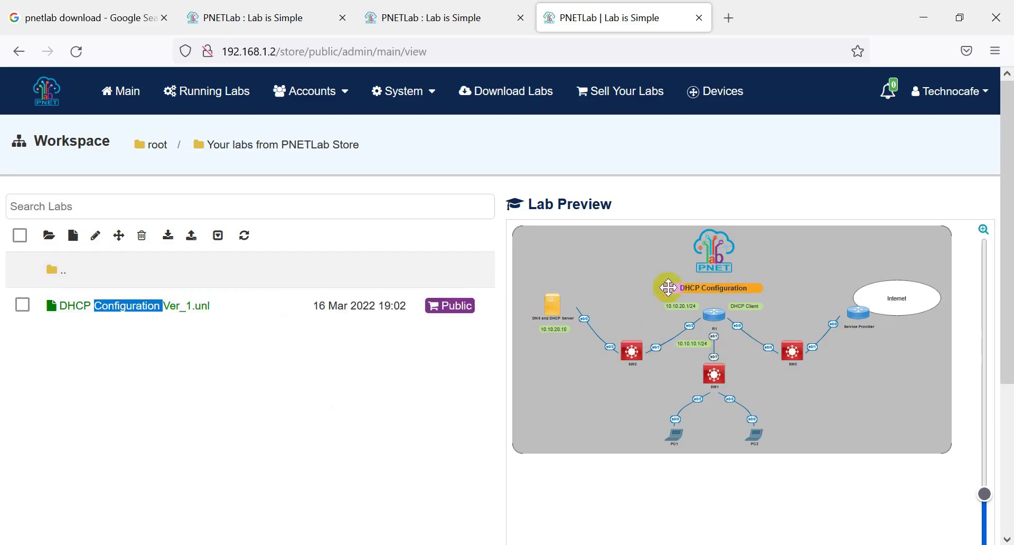
scroll(584, 399, "down", 3)
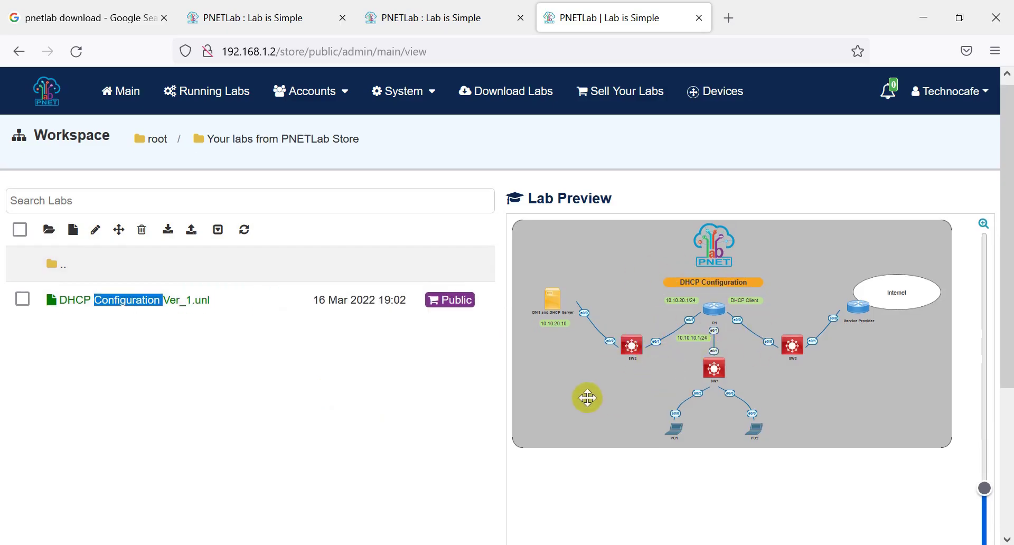
left_click(533, 509)
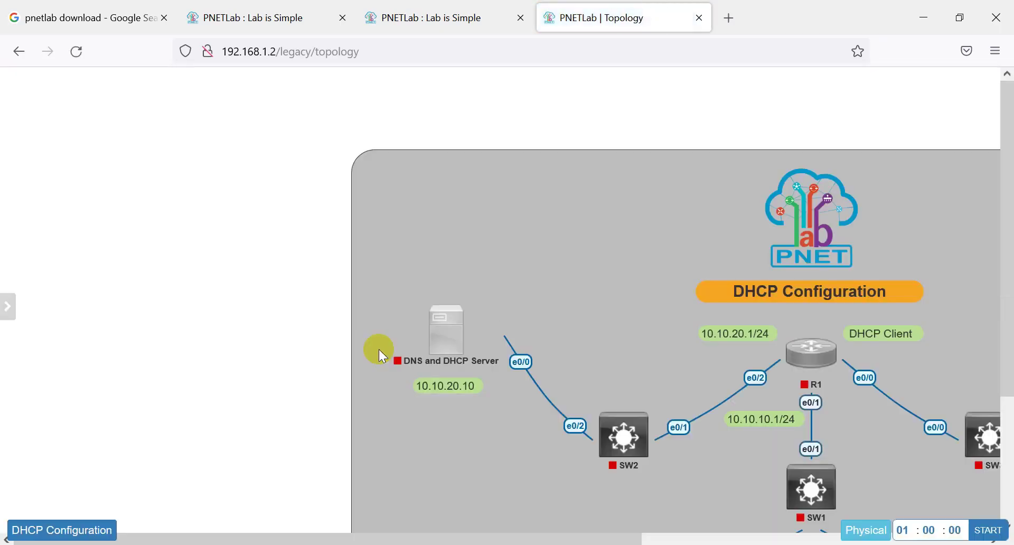
Step: Pan across the DHCP Configuration topology, move SW2, then bring SecureCRT's root shell forward
left_click_drag(576, 540, 719, 539)
left_click_drag(442, 436, 422, 462)
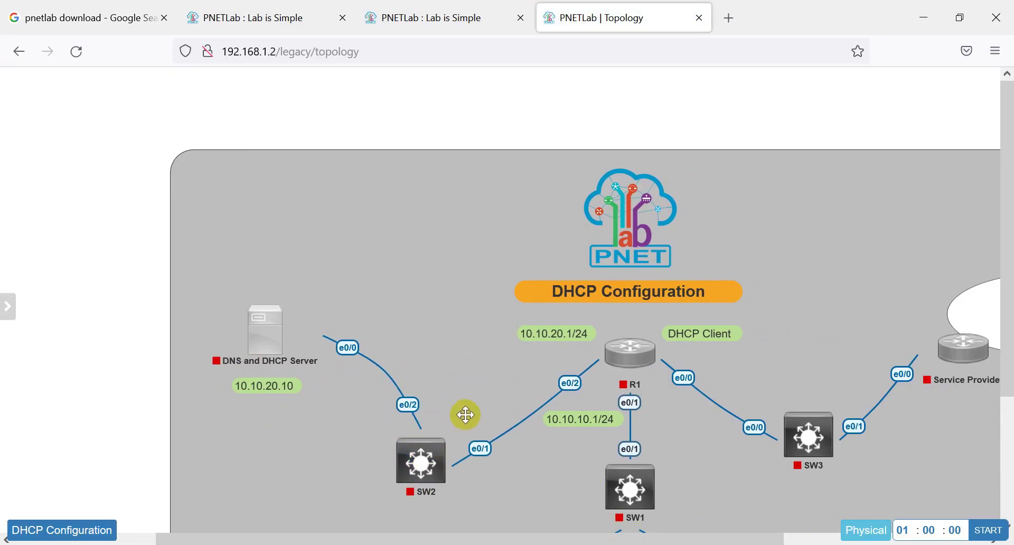
left_click(608, 543)
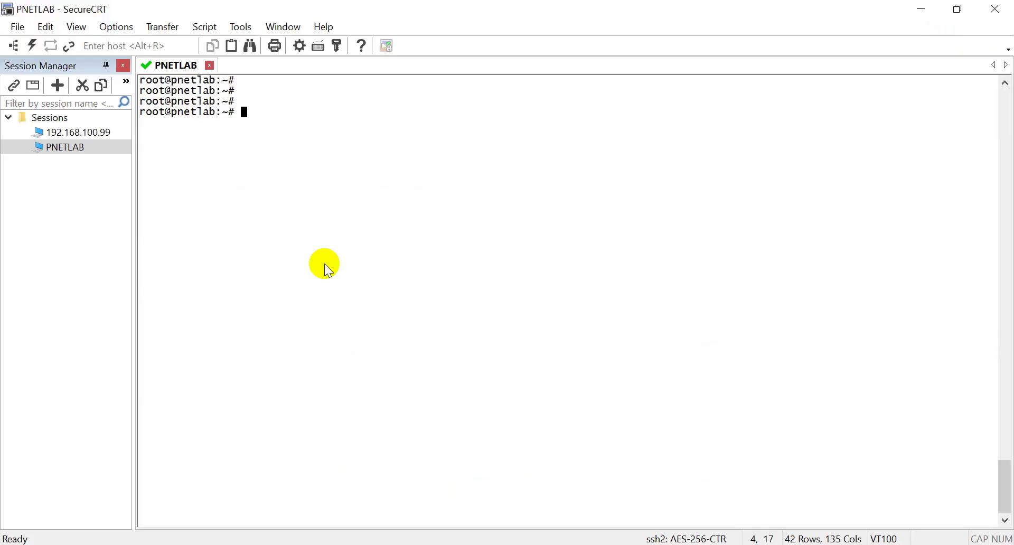
Step: Ping 8.8.8.8 from the server shell, stop it at 0% loss, then enter 'ishare search .bin'
left_click(295, 119)
type("p")
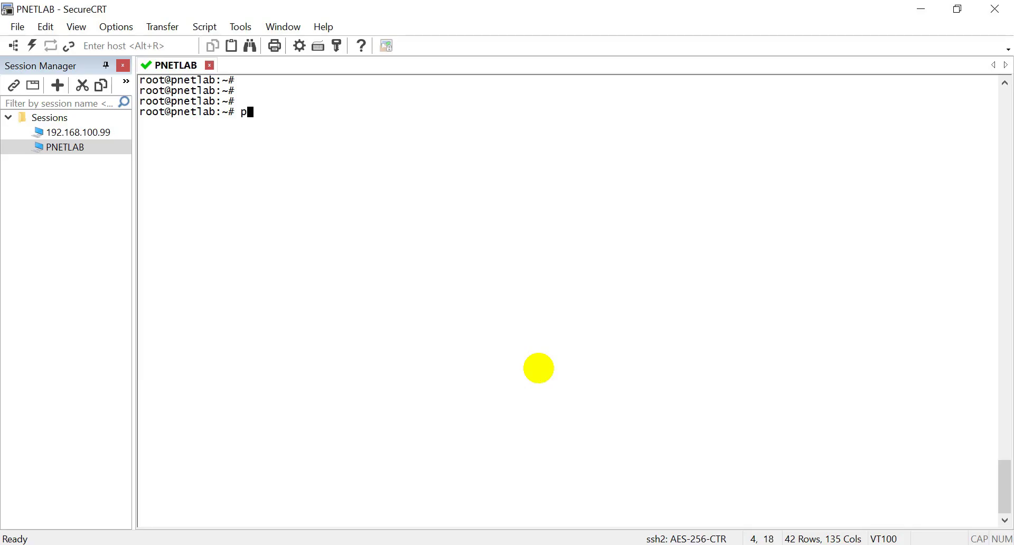
type("i")
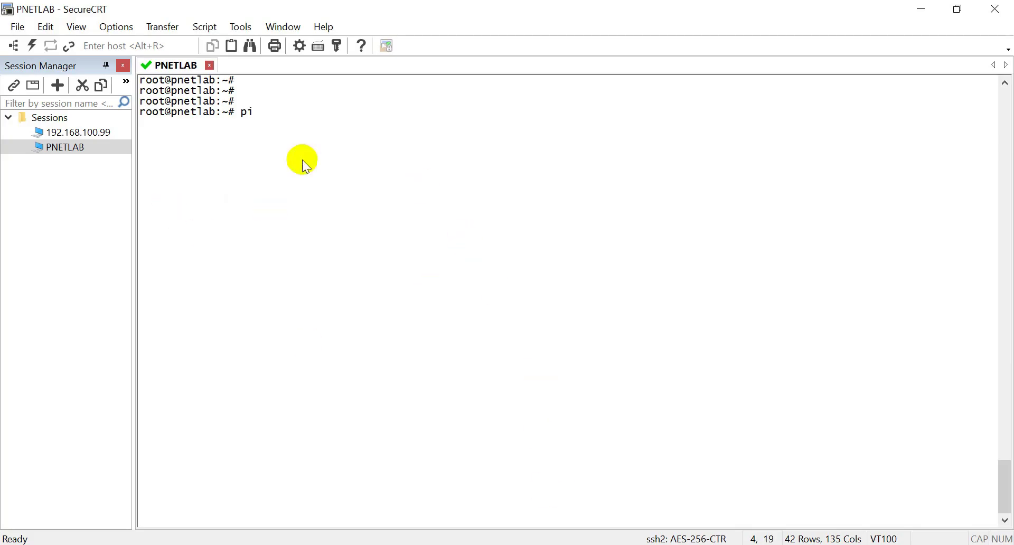
type("ng")
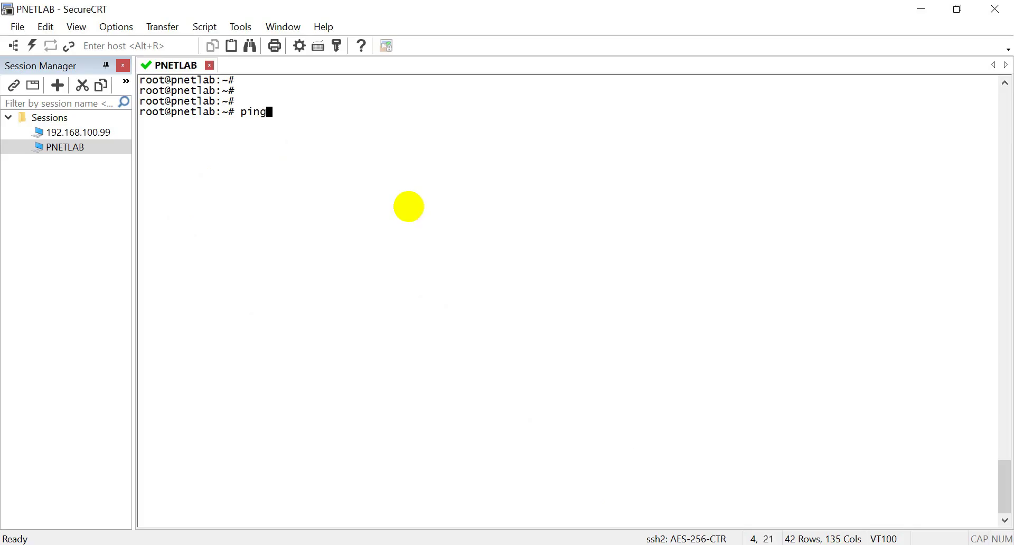
type(" 8.8.8.8")
key("Return")
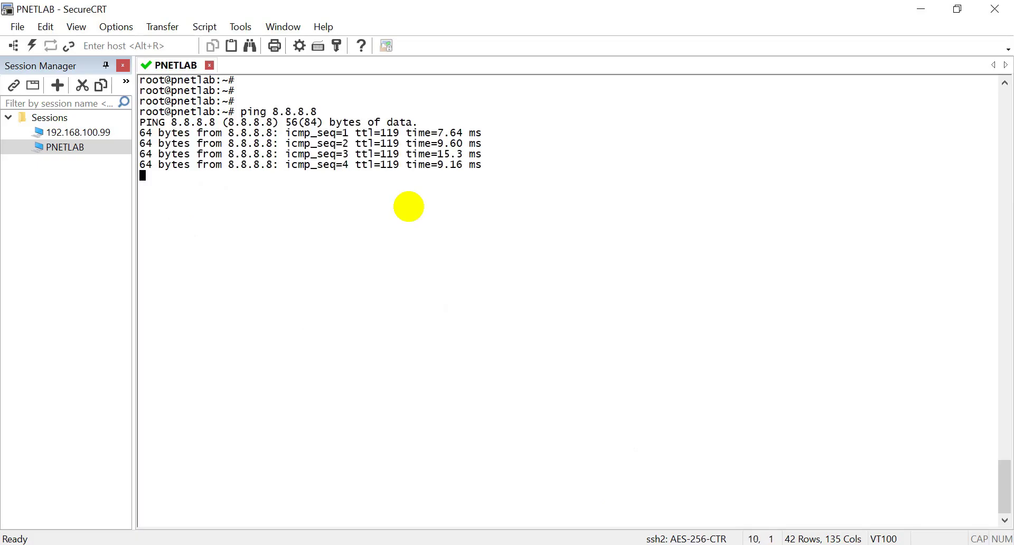
key("ctrl+c")
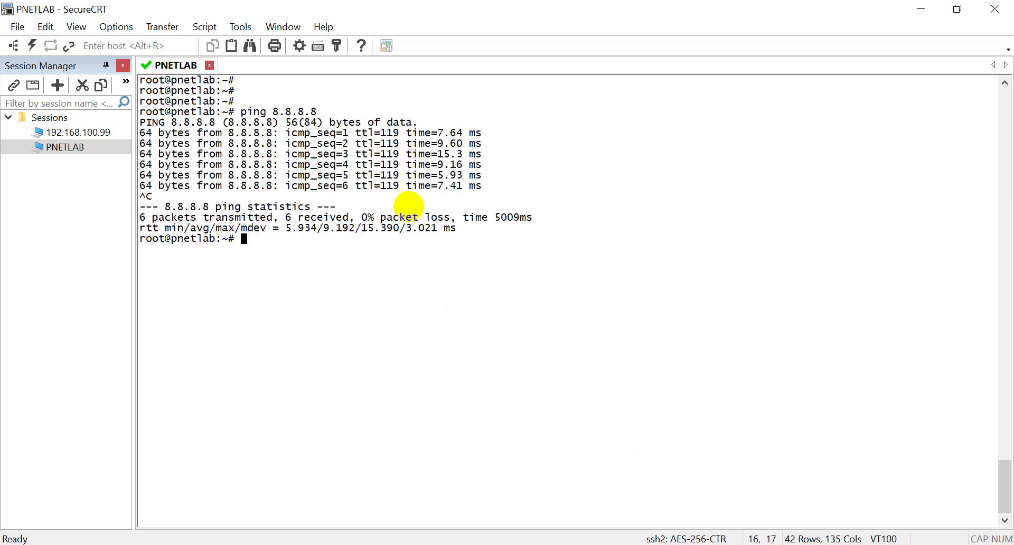
key("Return")
key("Return")
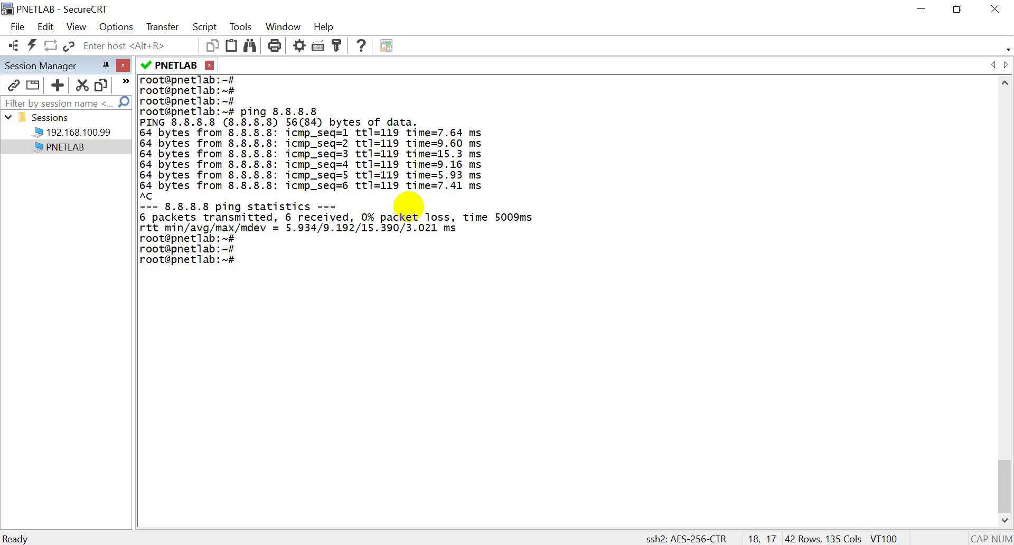
type("ishare search .bin")
Step: Run the ishare .bin search and review the listed IOL and QEMU images
key("Return")
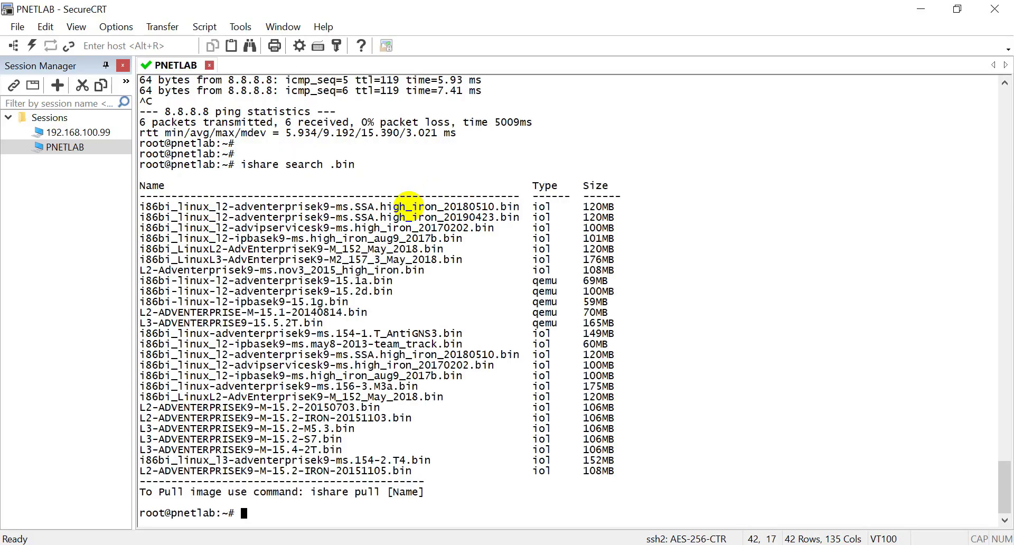
key("Return")
key("Return")
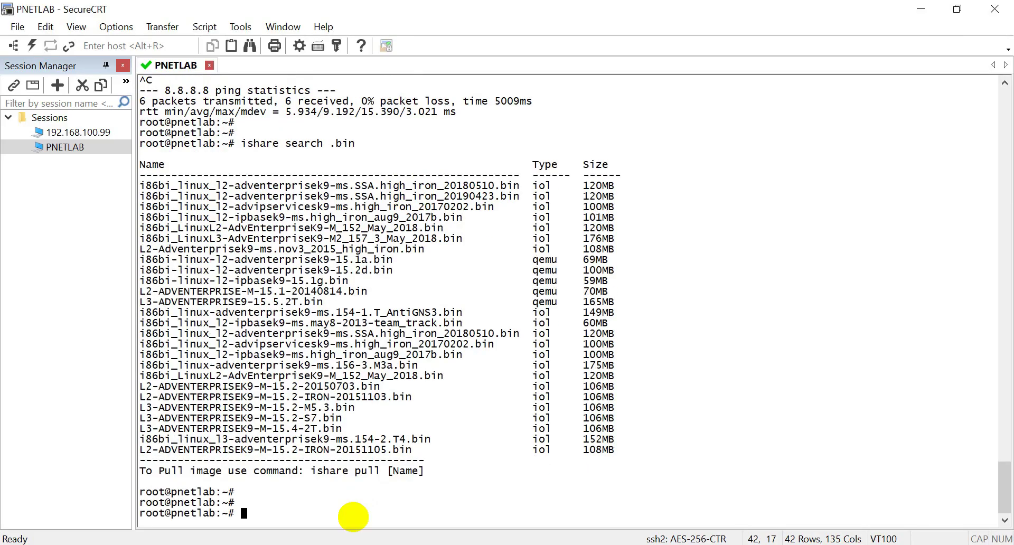
left_click_drag(141, 186, 685, 450)
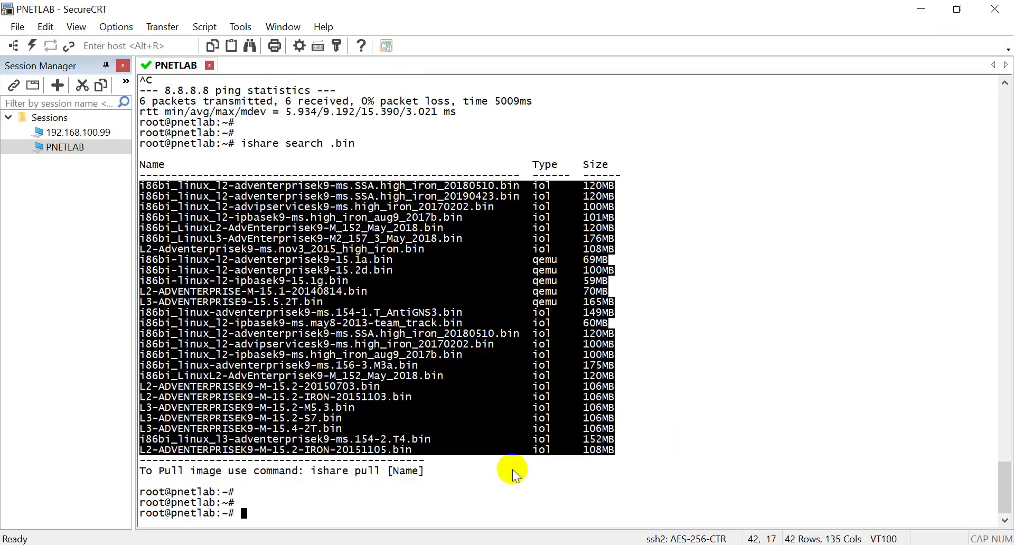
left_click(309, 501)
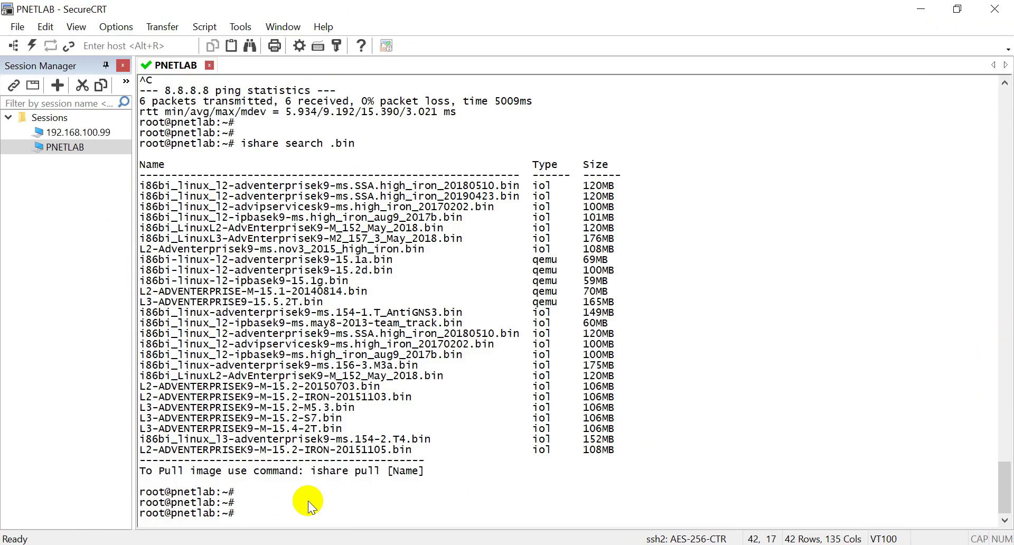
key("Up")
Step: Change the recalled command to 'ishare search vIOS' and run it to list vios/viosl2 images
key("BackSpace")
key("BackSpace")
key("BackSpace")
key("BackSpace")
type("vIOS")
key("Return")
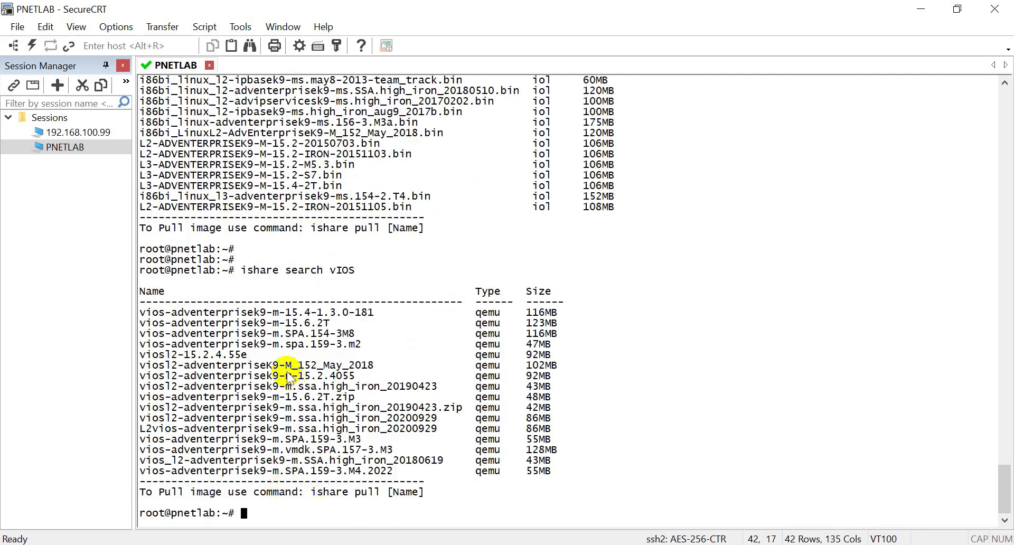
left_click_drag(141, 311, 576, 479)
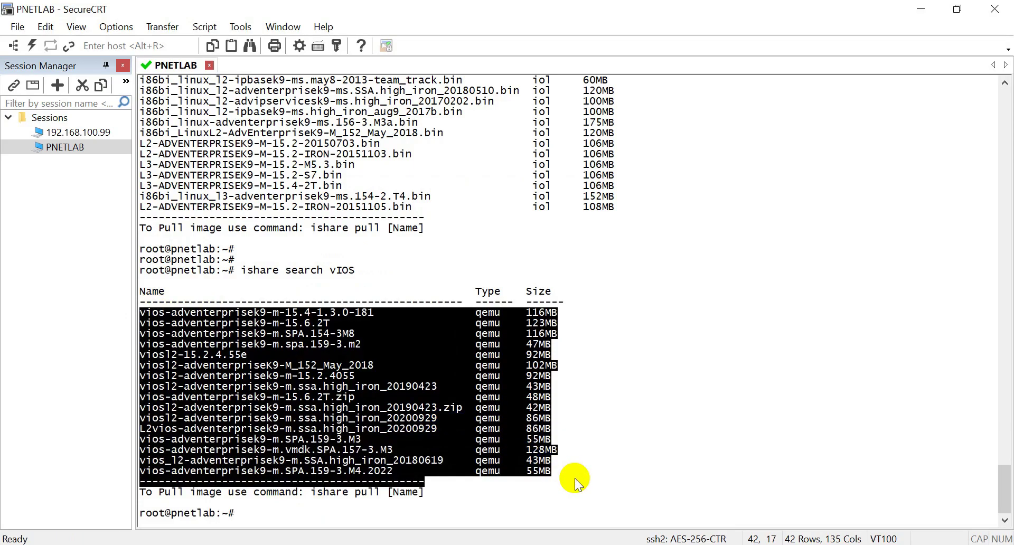
key("Return")
key("Return")
key("Return")
key("Return")
key("Return")
key("Return")
key("Return")
key("Return")
key("Return")
key("Return")
key("Return")
key("Return")
key("Return")
key("Return")
key("Return")
key("Return")
key("Return")
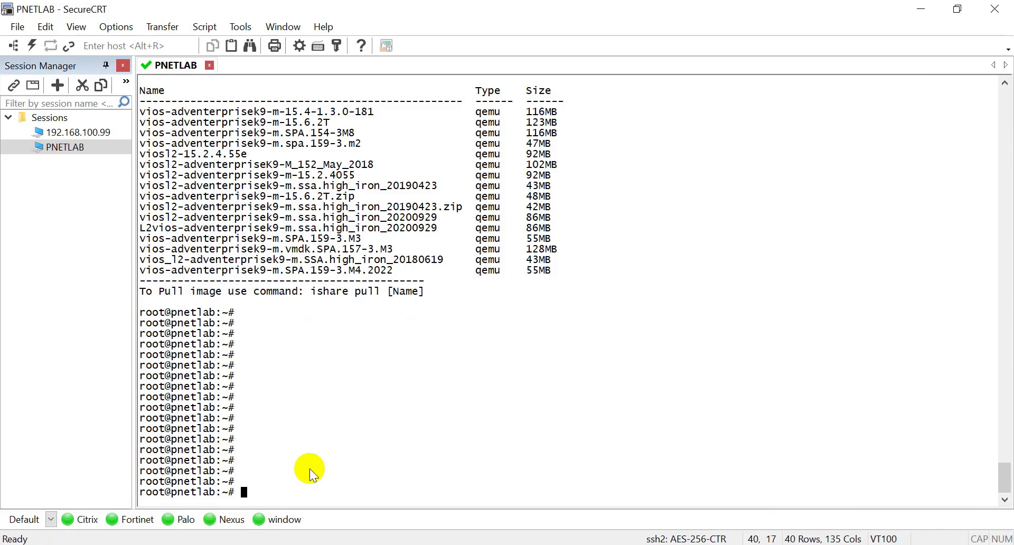
Step: Run the button-bar searches for Citrix nsvpx, Fortinet fgt, Palo Alto, Nexus nxos and Windows images
left_click(87, 521)
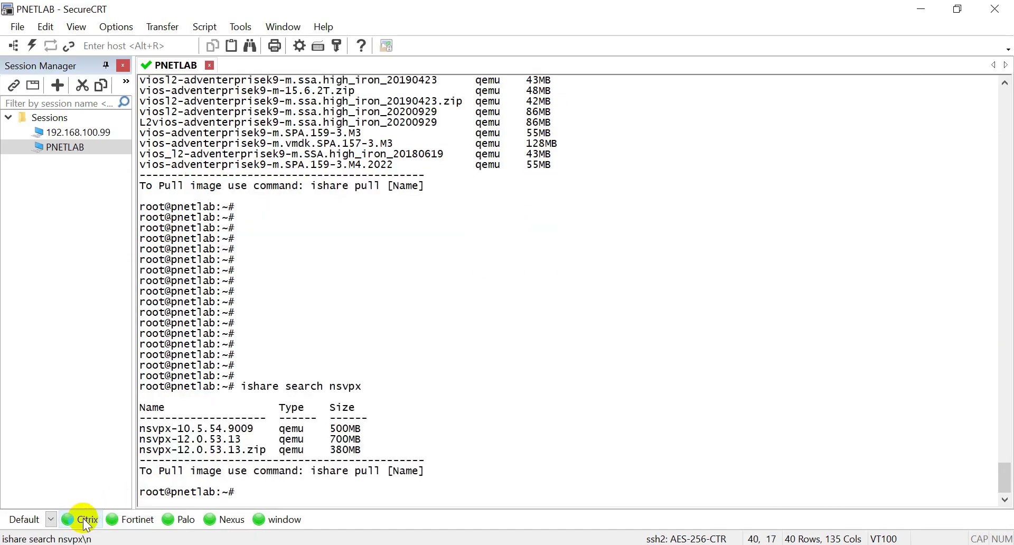
left_click(127, 521)
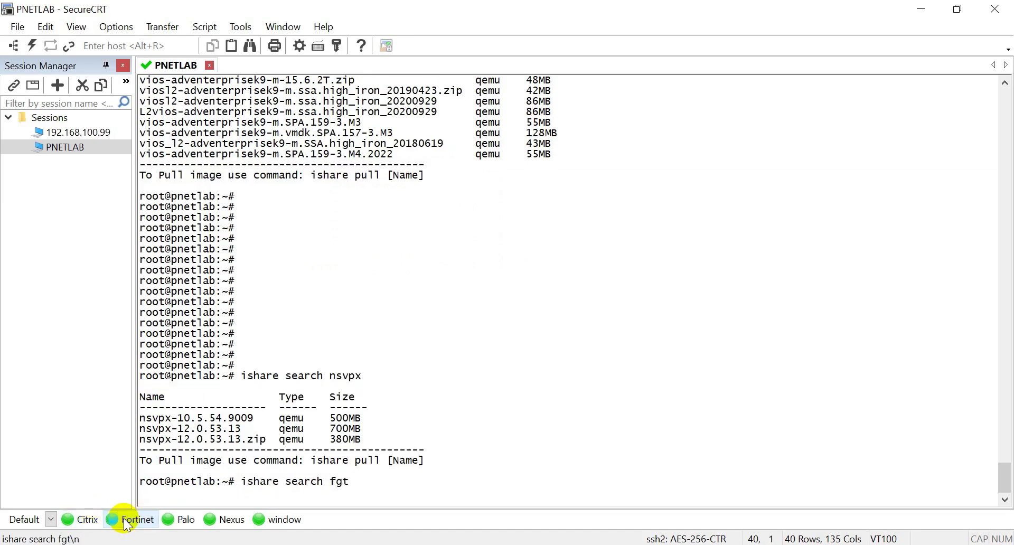
left_click(177, 521)
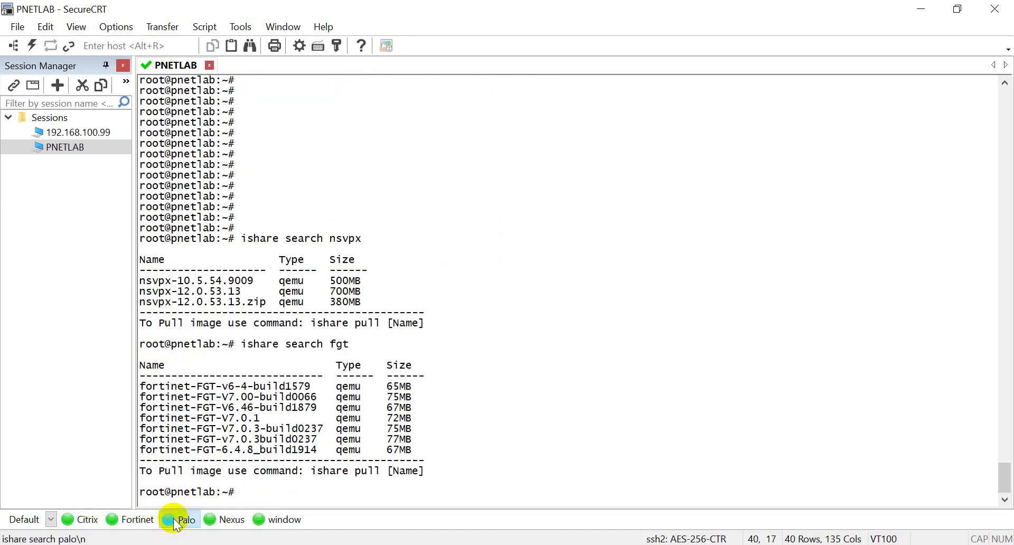
left_click(233, 522)
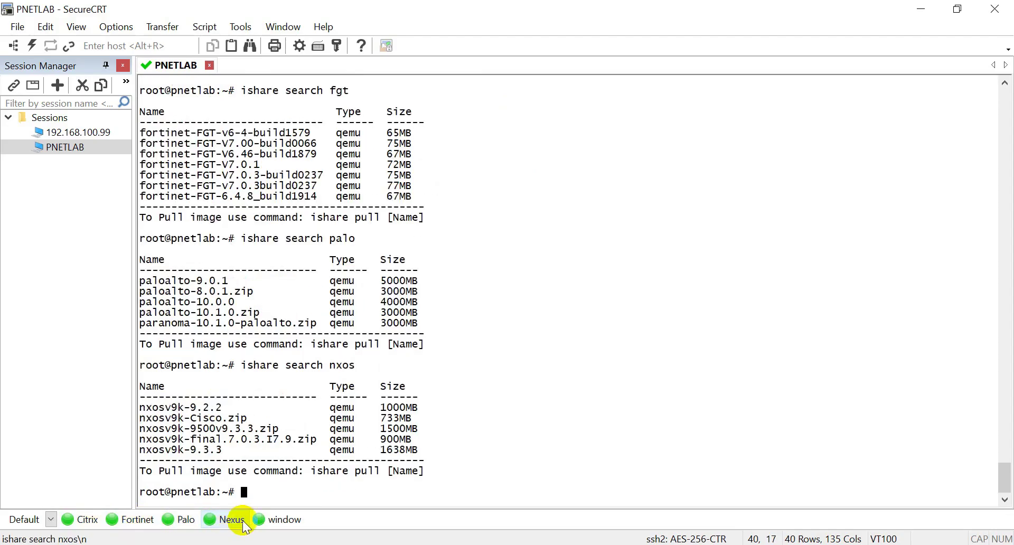
left_click(275, 523)
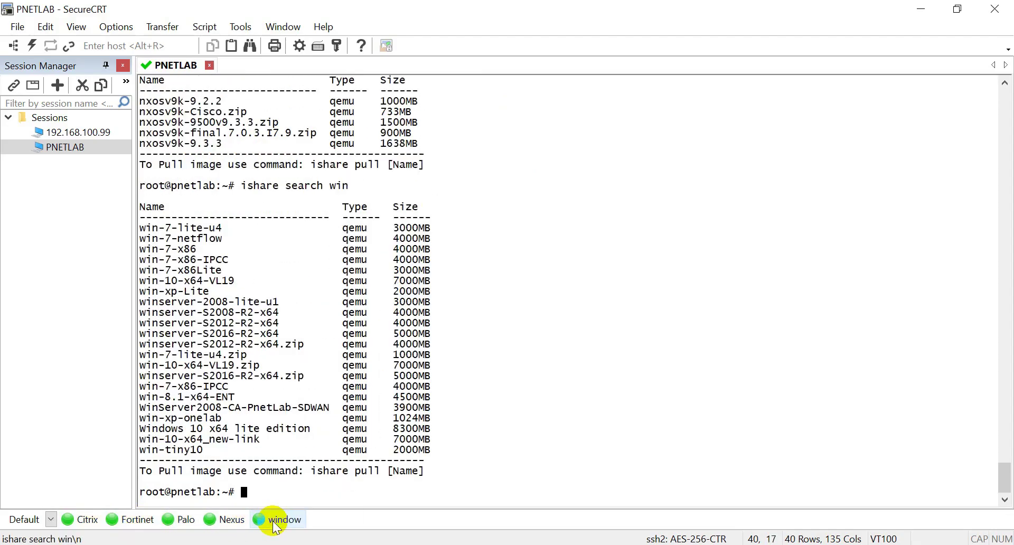
key("Return")
key("Return")
key("Return")
key("Return")
key("Return")
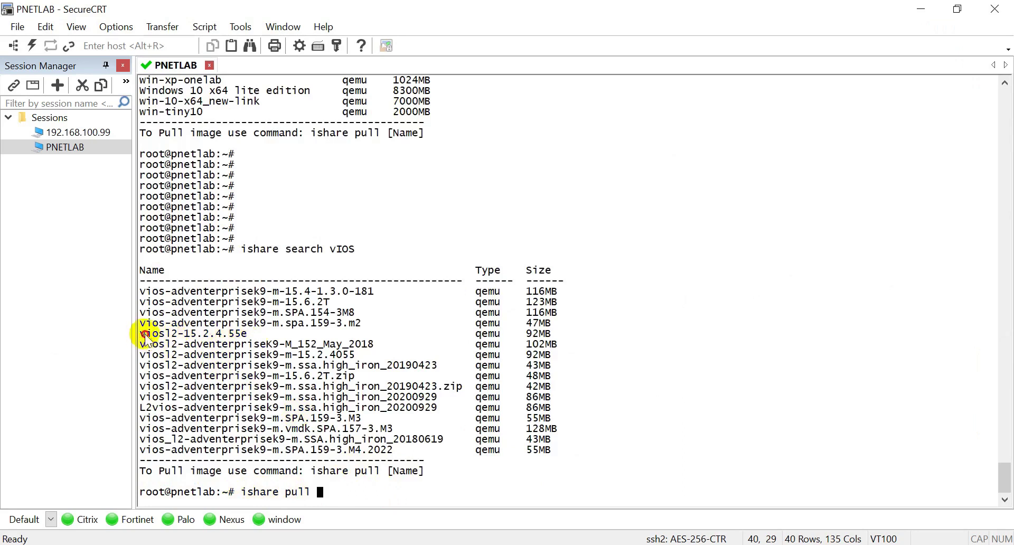
Step: Pull viosl2-15.2.4.55e with 'ishare pull', then start filling the PNETLab login captcha
left_click_drag(141, 334, 249, 333)
right_click(411, 329)
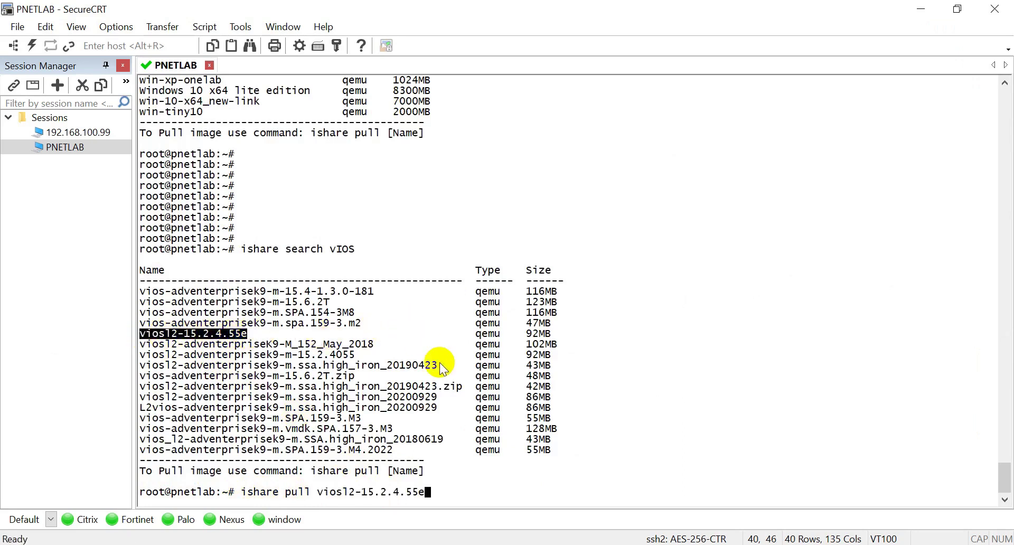
key("Return")
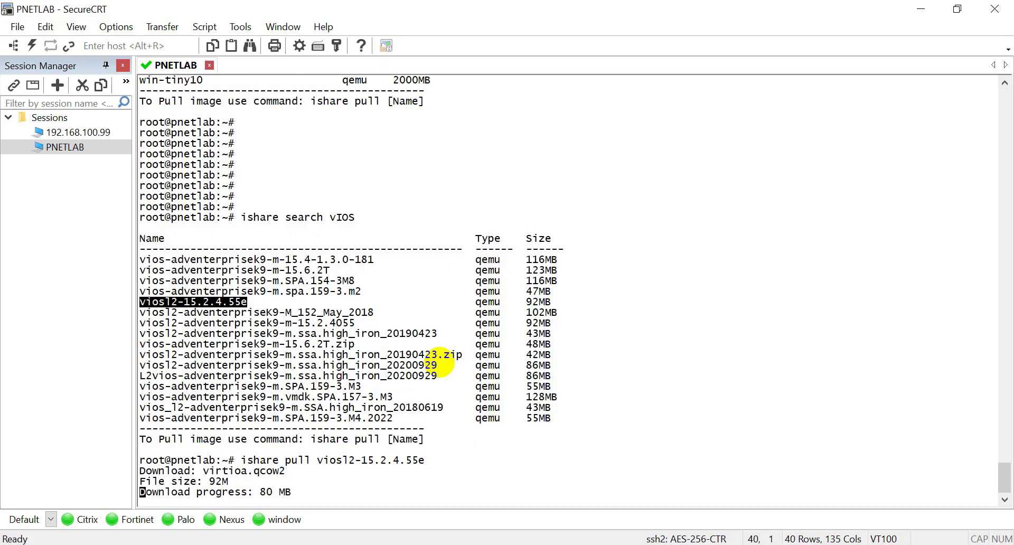
key("Return")
key("Return")
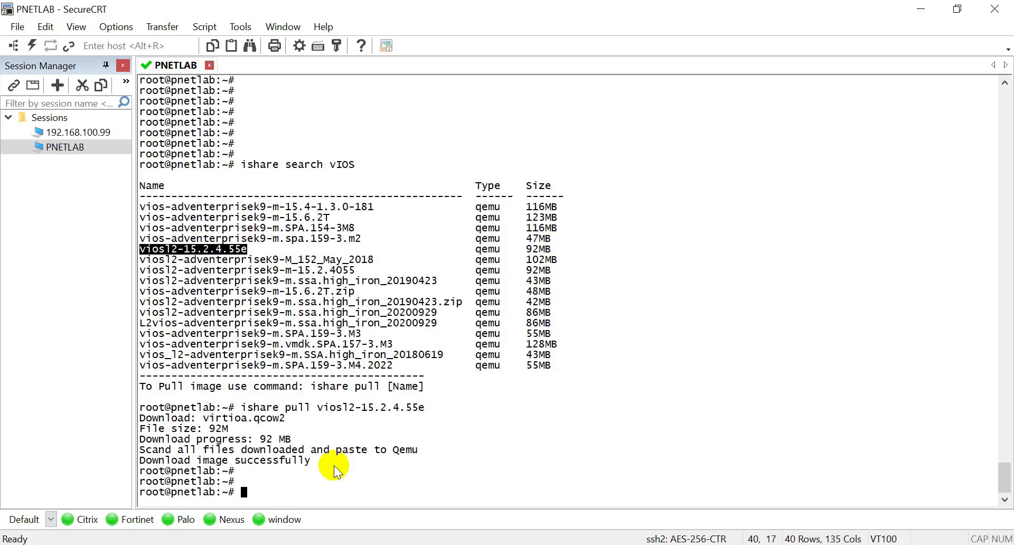
left_click(335, 467)
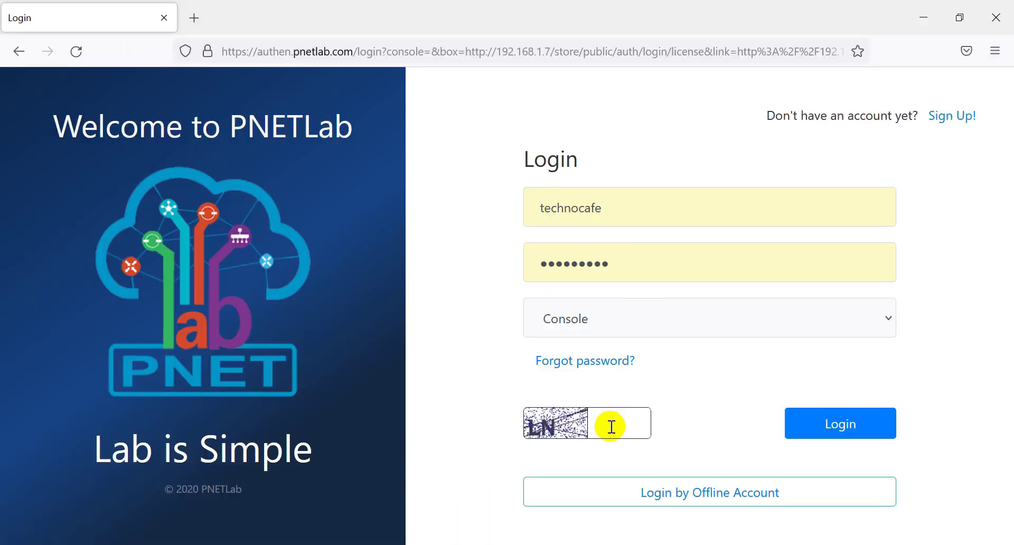
left_click(612, 426)
Step: Enter the captcha and log in to PNETLab at 192.168.1.7, accepting the insecure form warning
type("LN")
left_click(856, 424)
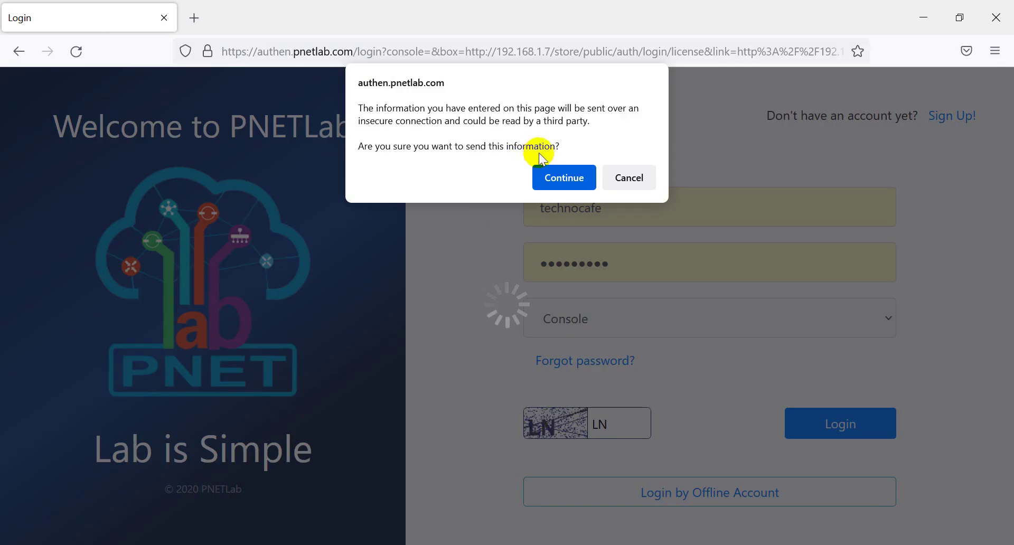
left_click(547, 176)
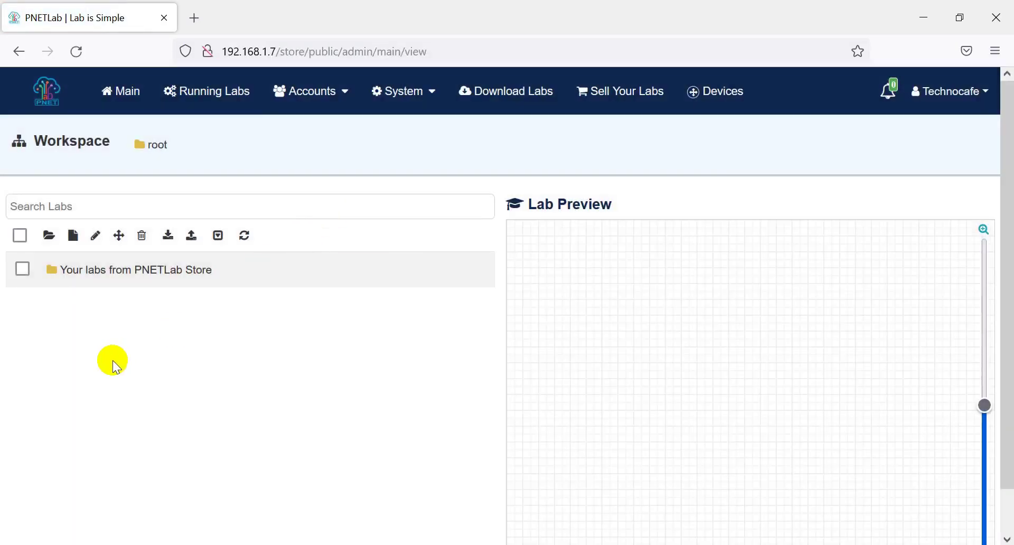
Step: Create a new lab named 'Test Lab' and open its empty topology canvas
left_click(73, 235)
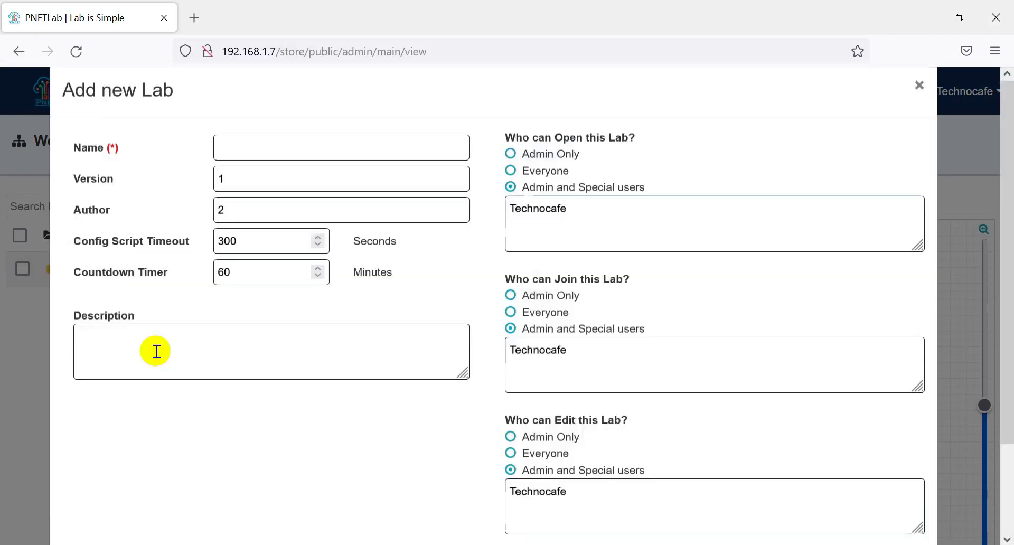
left_click(256, 176)
type("Te")
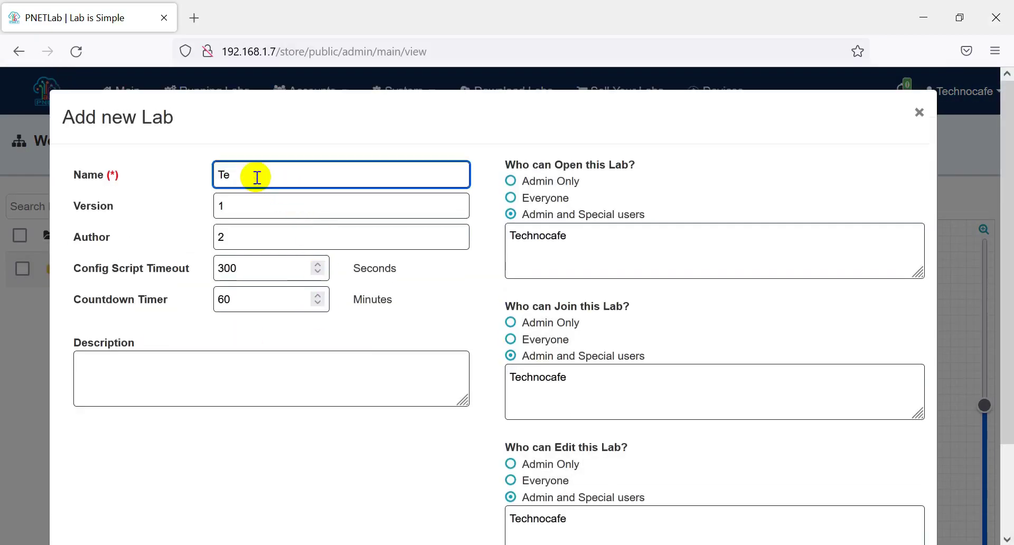
type("st Lab")
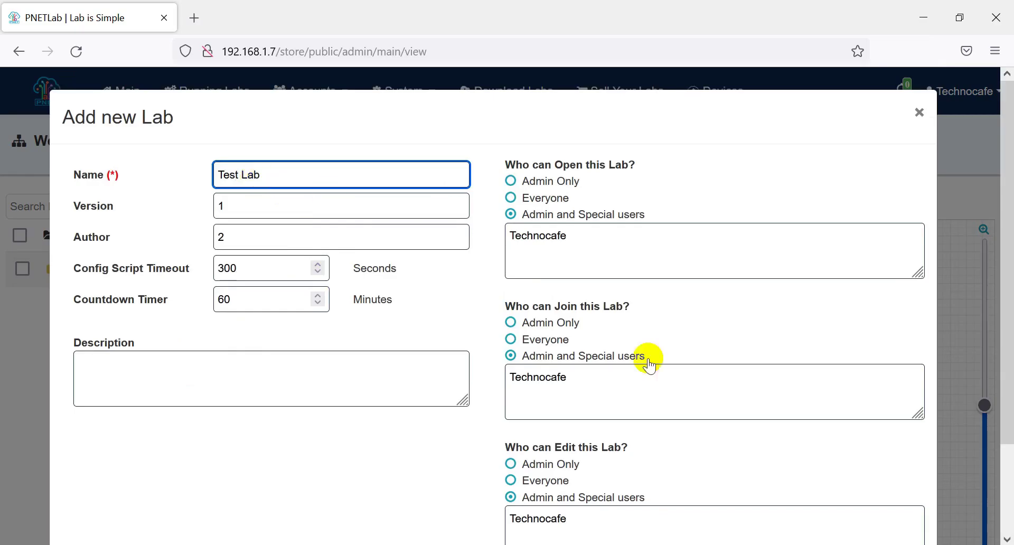
scroll(452, 420, "down", 2)
left_click(902, 499)
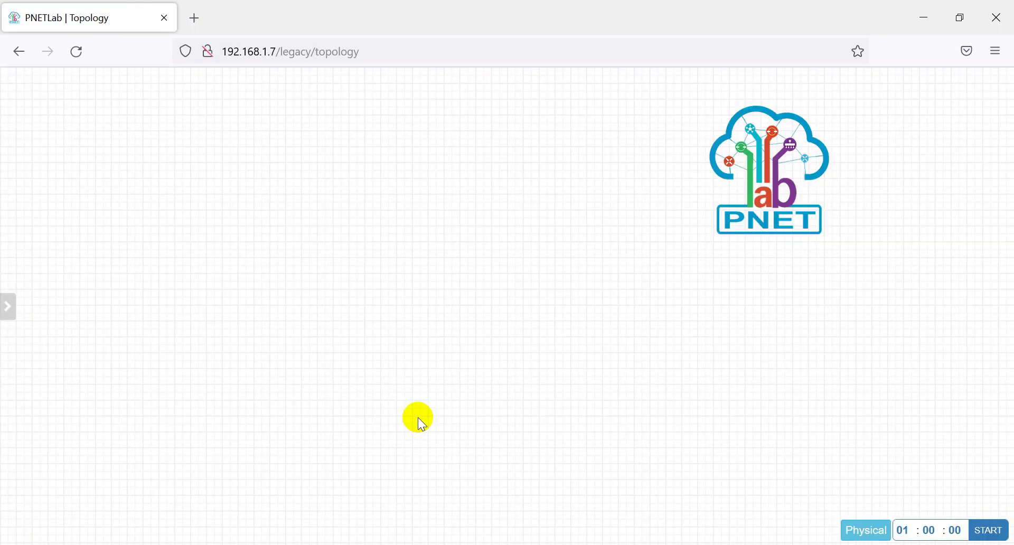
right_click(336, 116)
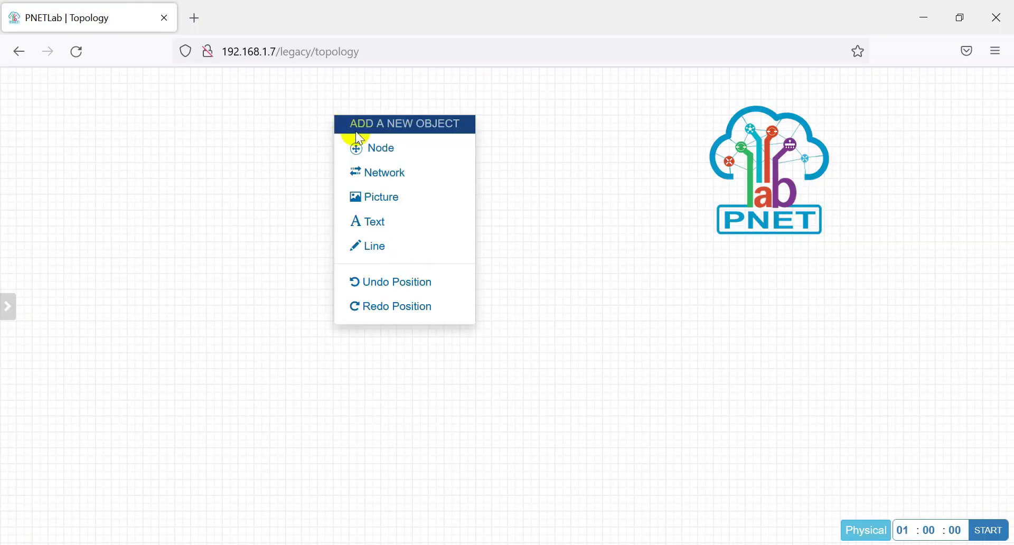
Step: Add a Cisco vIOS Switch node named 'Switch' to Test Lab and start it
left_click(393, 156)
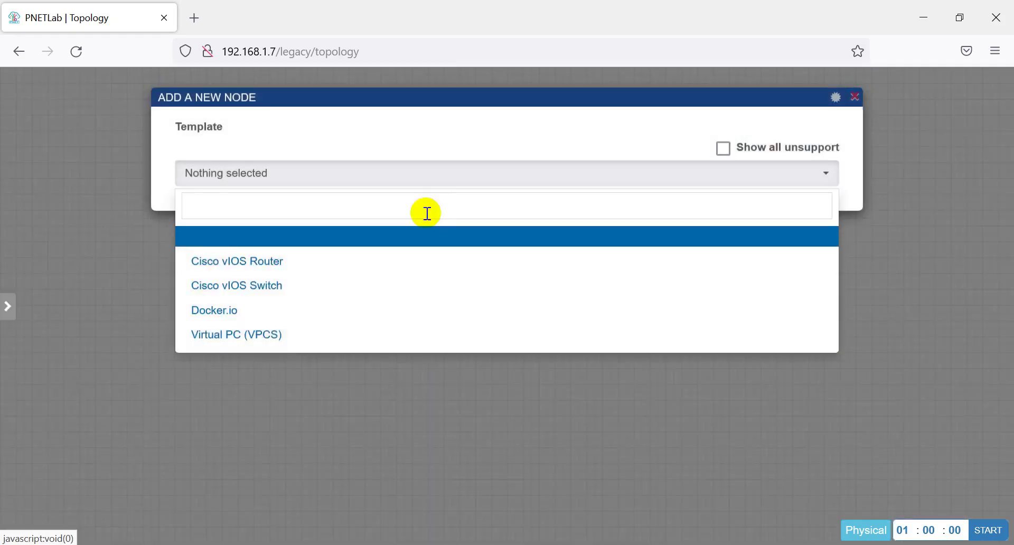
left_click(269, 289)
scroll(483, 342, "down", 10)
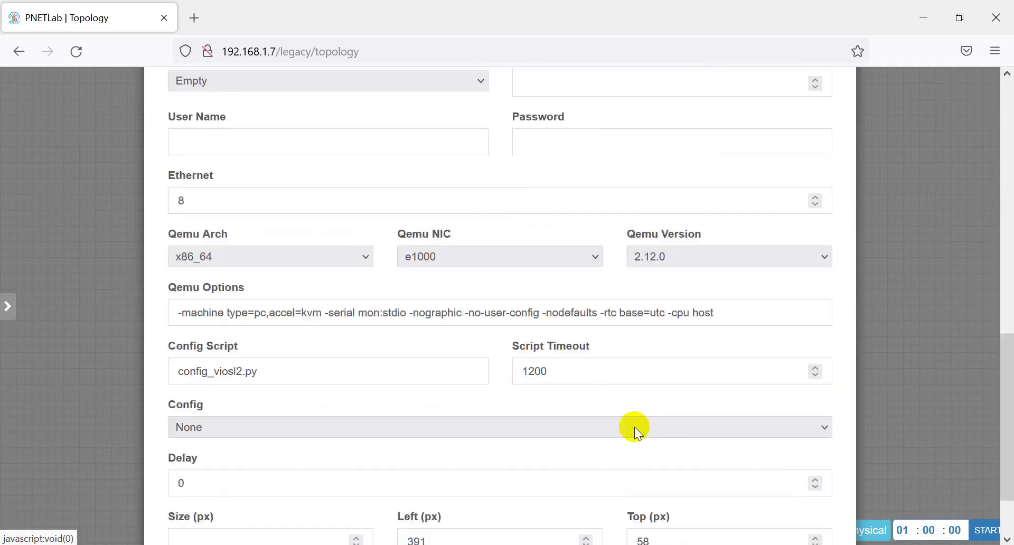
left_click(468, 518)
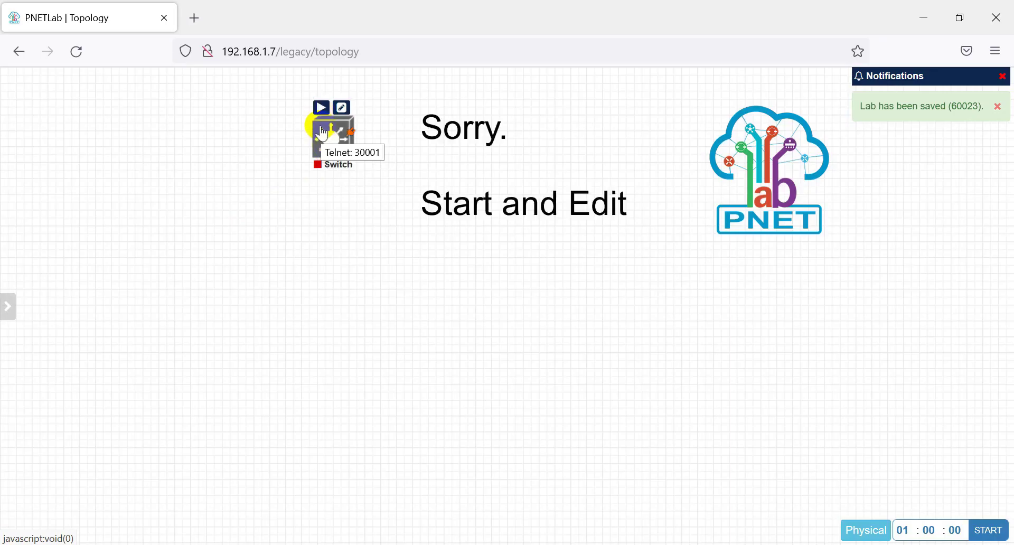
left_click(321, 107)
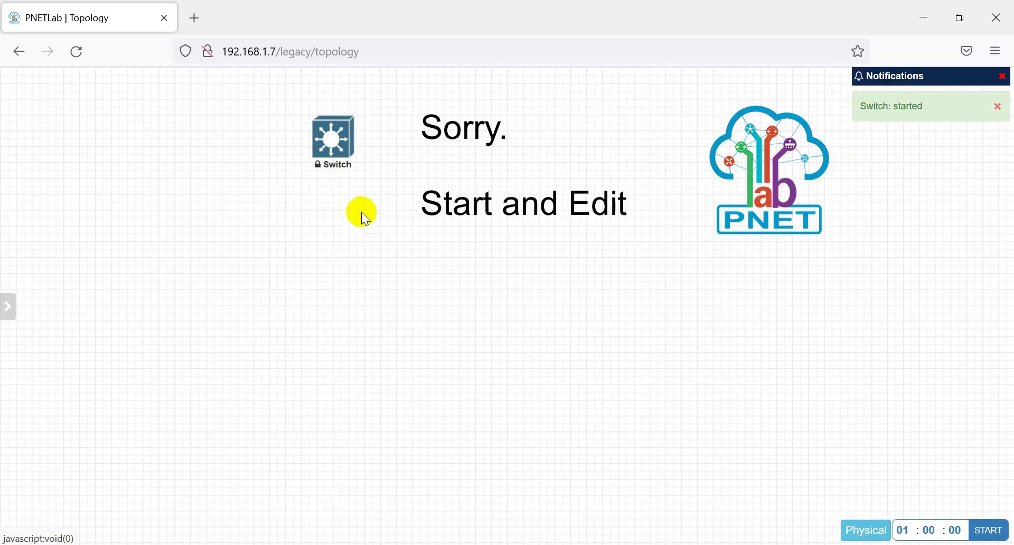
mouse_move(333, 151)
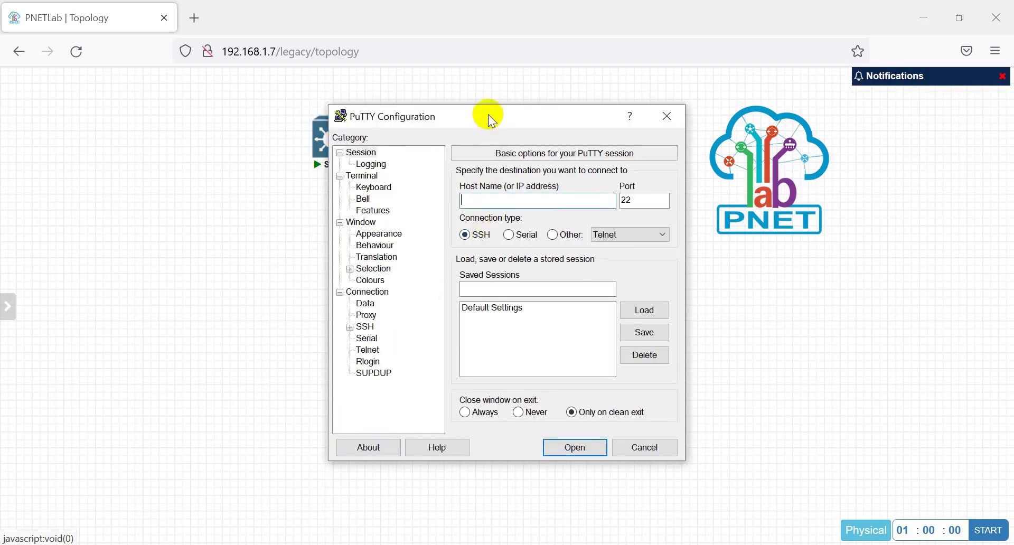
Step: Open a PuTTY Telnet session to 192.168.1.7 on port 30001 as the switch console
left_click_drag(486, 113, 532, 151)
type("1")
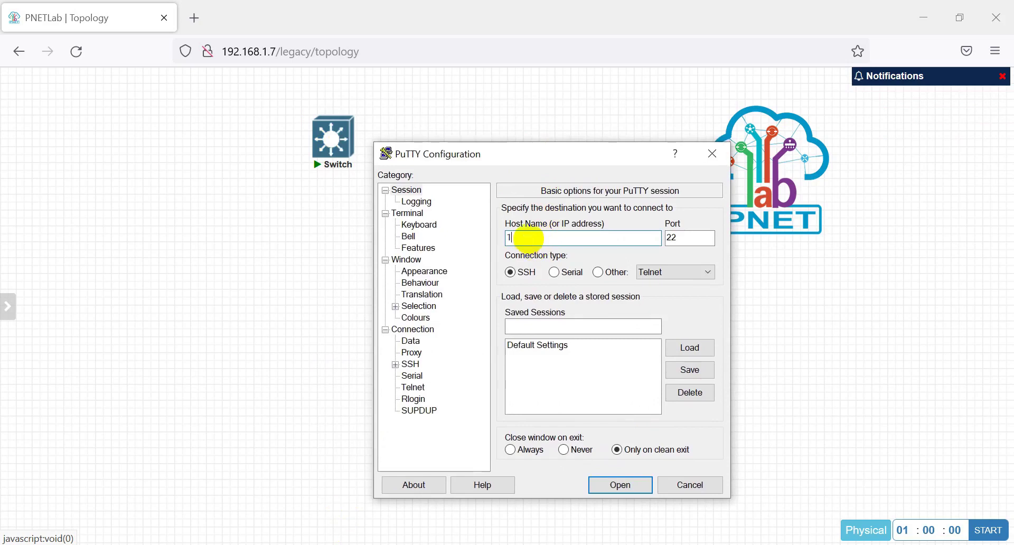
type("92.168.1.7")
key("Tab")
left_click(598, 273)
double_click(695, 236)
type("3")
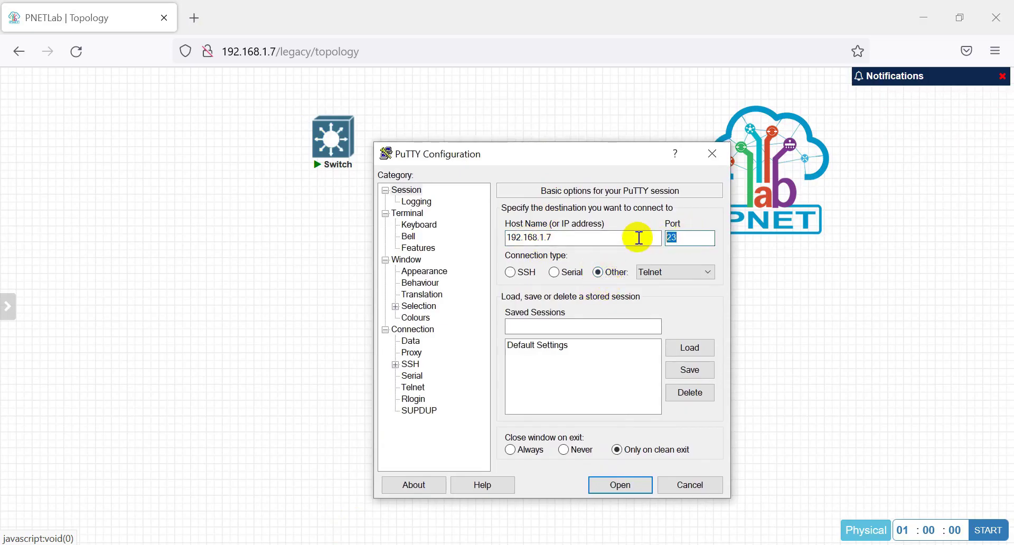
type("0001")
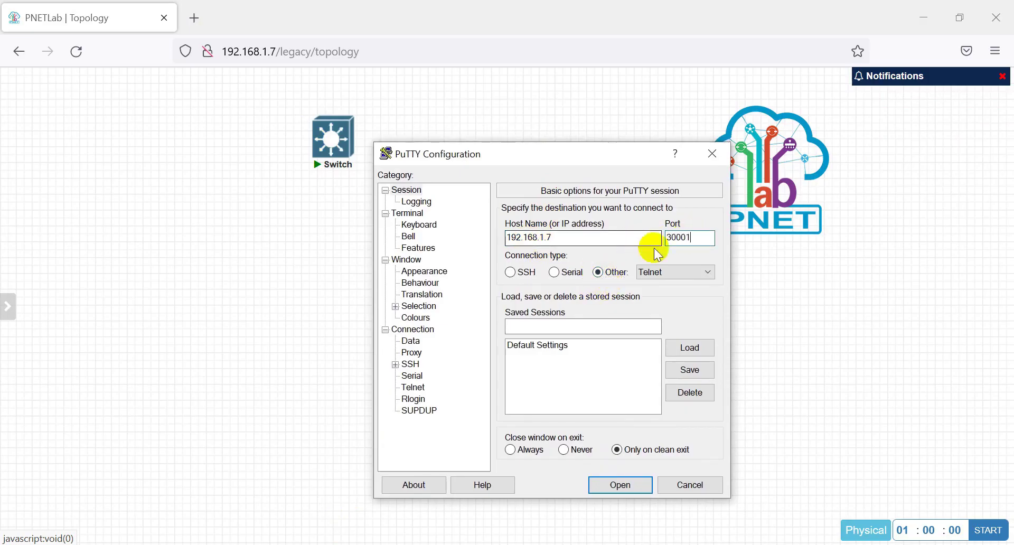
left_click(618, 483)
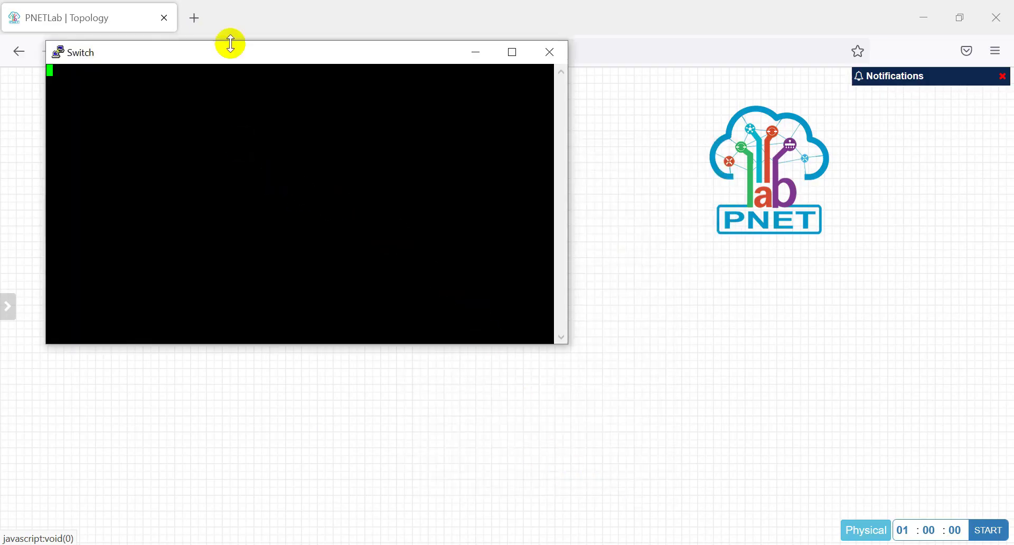
left_click_drag(224, 57, 547, 149)
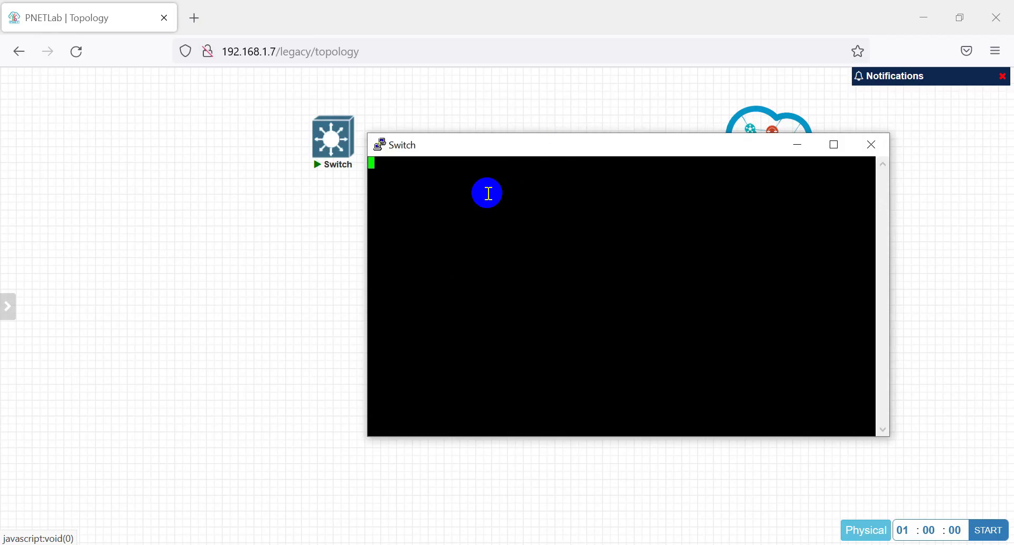
Step: Wake the switch console and enter privileged mode with enable
left_click_drag(492, 136, 490, 112)
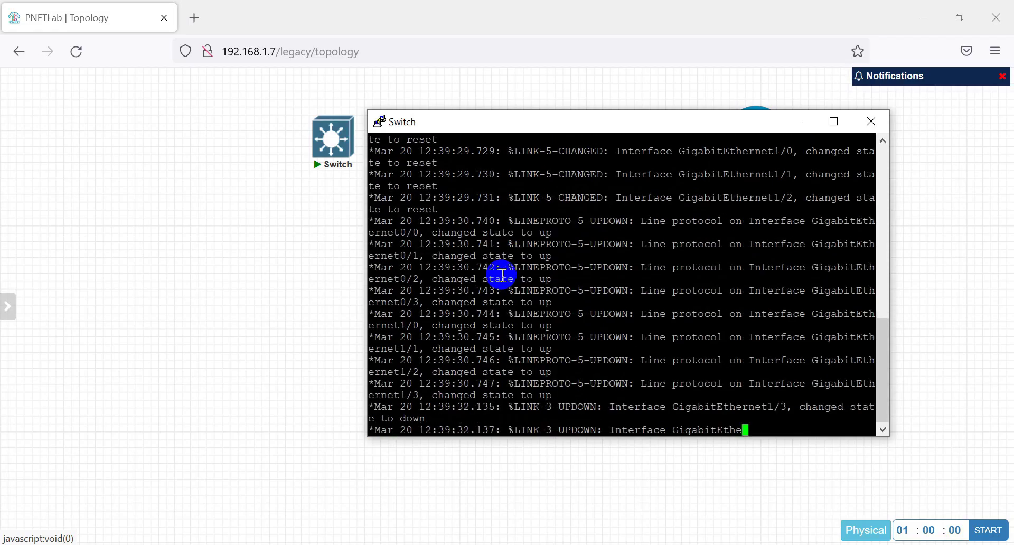
key("Return")
key("Return")
key("Return")
key("Return")
key("Return")
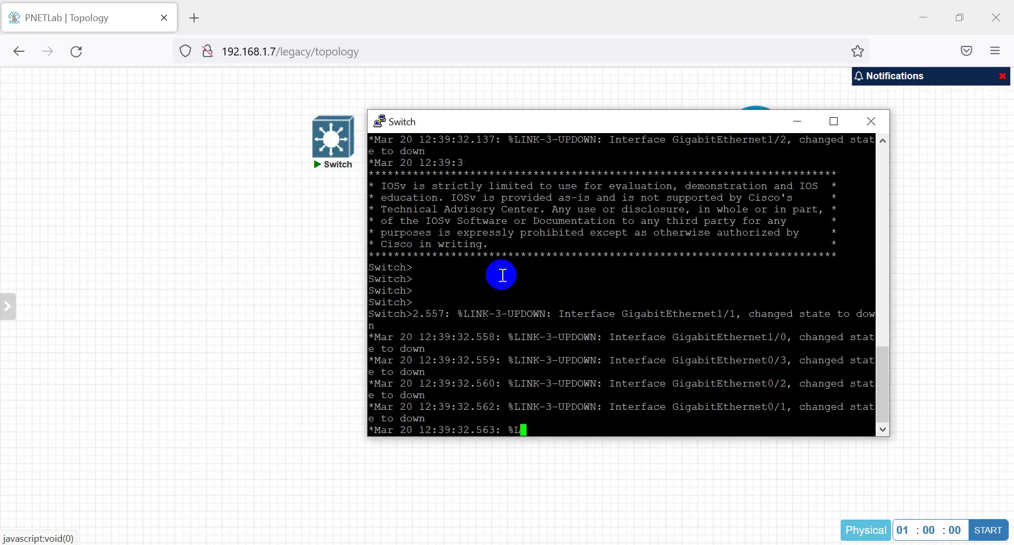
type("en")
key("Tab")
key("Return")
key("Return")
key("Return")
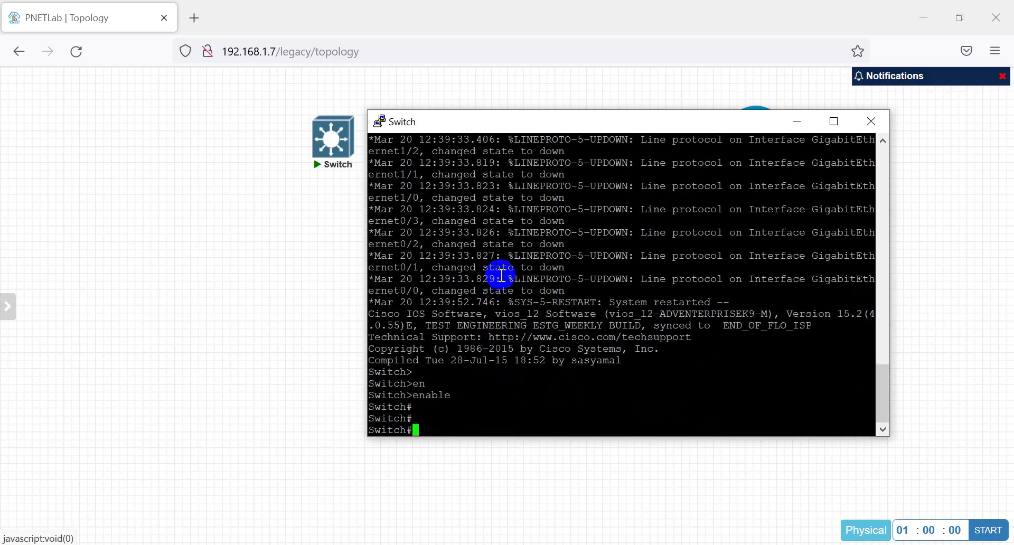
Step: Run show version on the switch and page through the full output
left_click(546, 408)
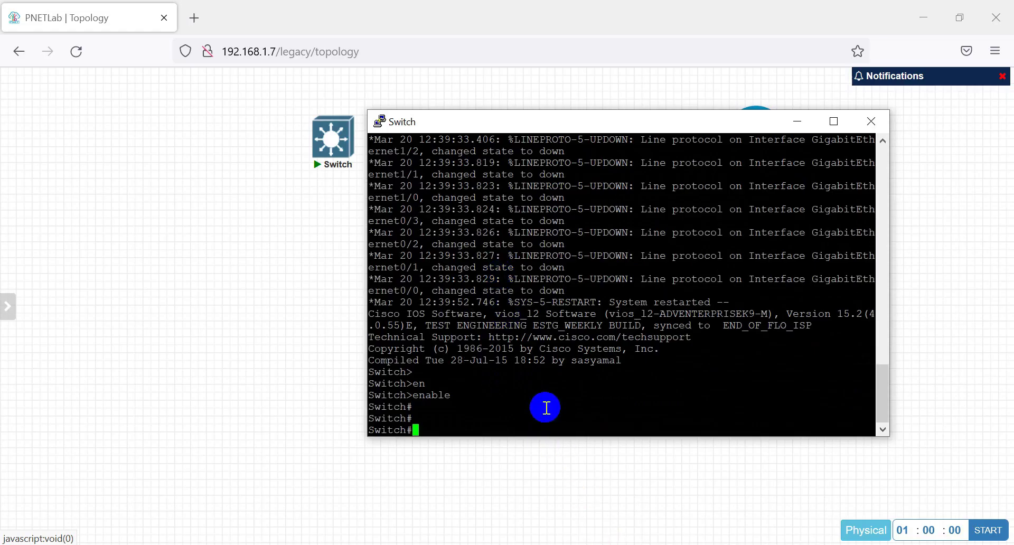
type("show ver")
key("Tab")
key("Return")
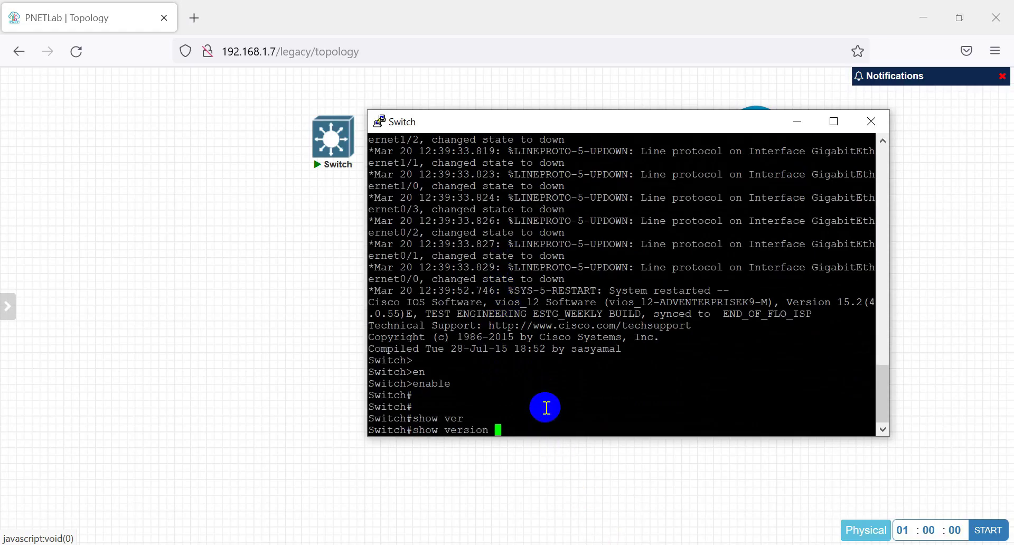
left_click_drag(558, 291, 724, 295)
left_click(636, 312)
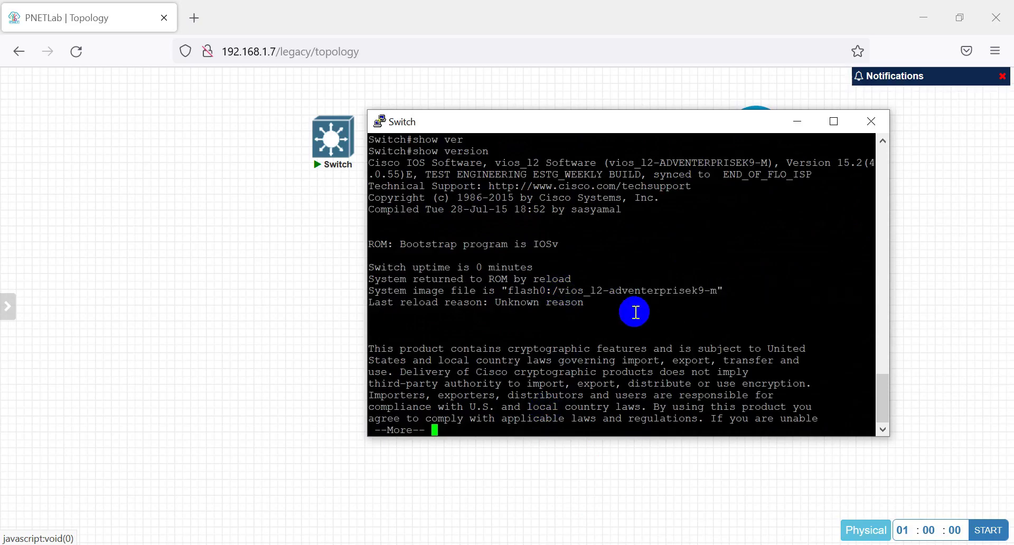
key("space")
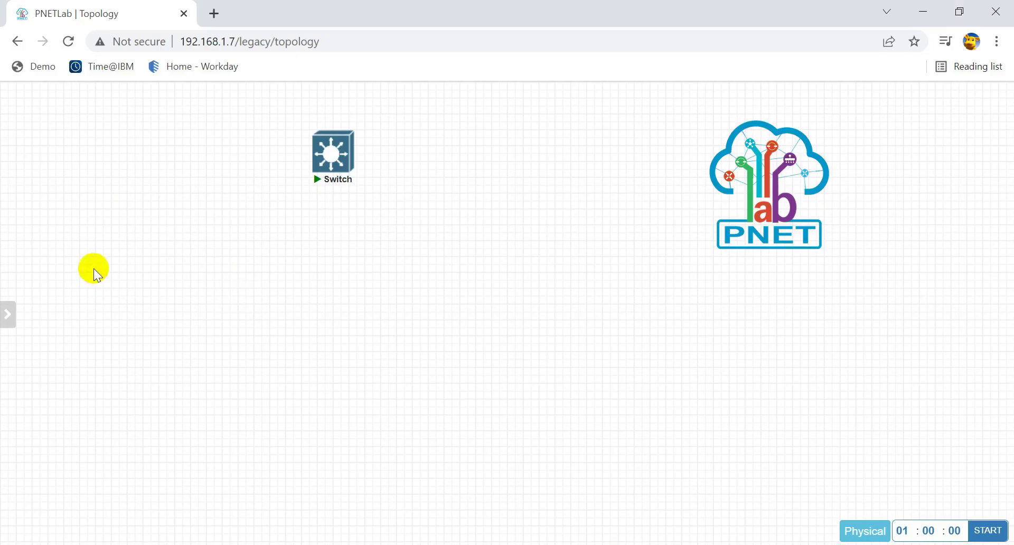
Step: Close the running lab and open the Add Users form under Accounts > Users Management
mouse_move(13, 262)
left_click(45, 280)
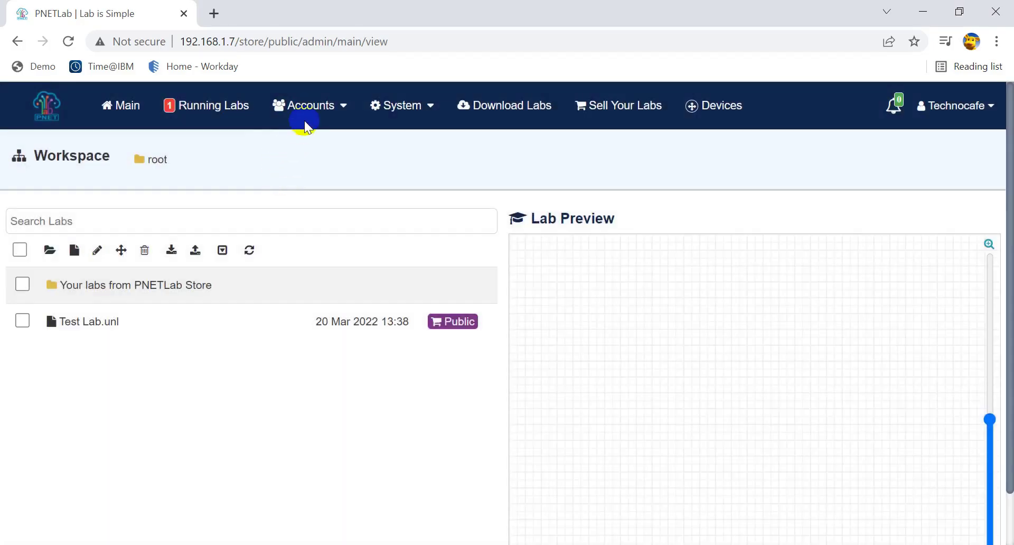
left_click(312, 108)
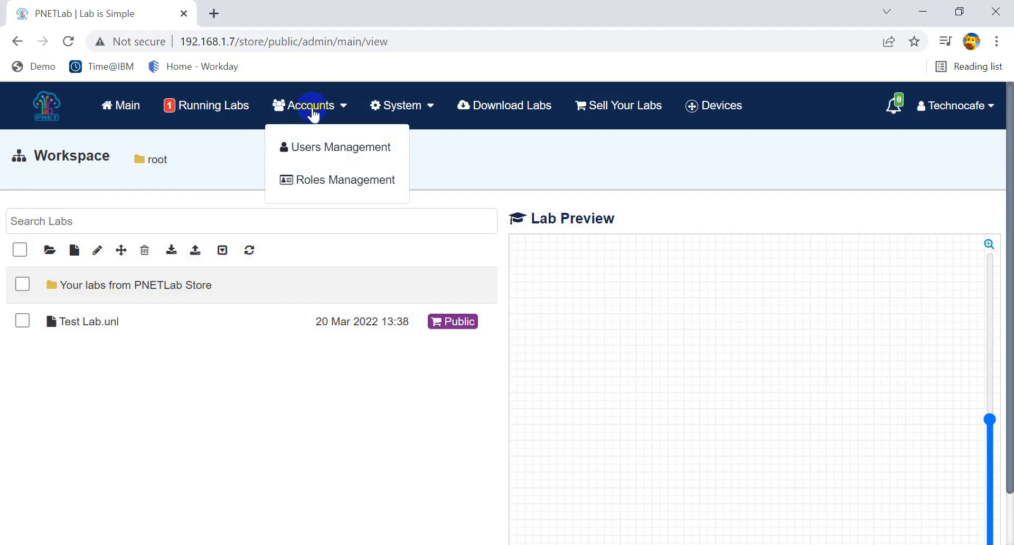
left_click(318, 151)
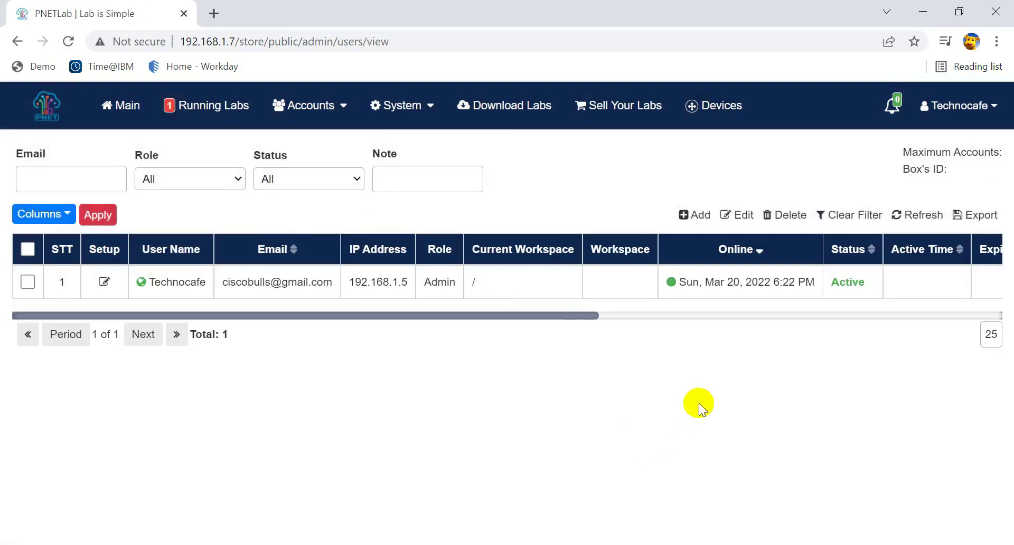
left_click(695, 215)
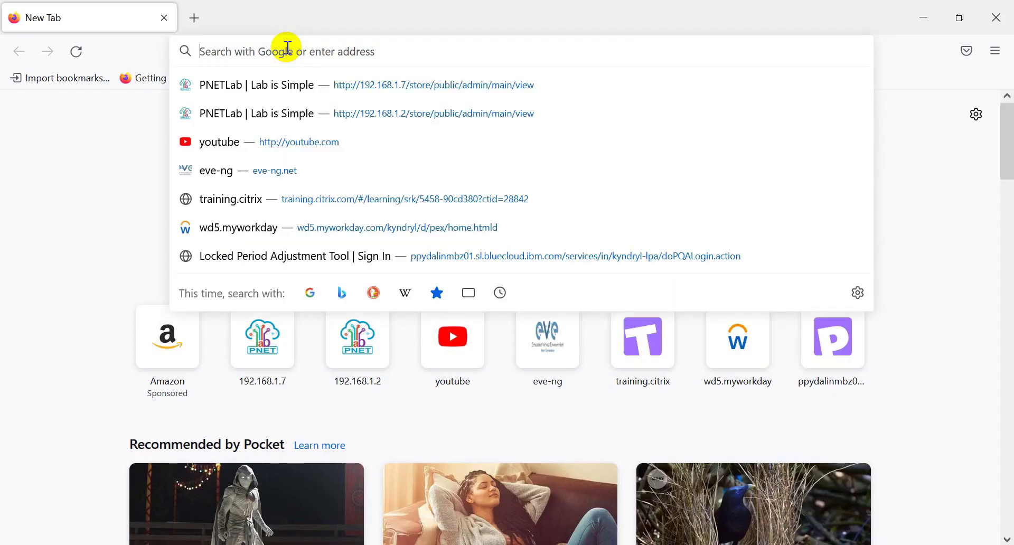
Step: Go to the PNETLab server at 192.168.1.7 and choose offline account login
type("192.")
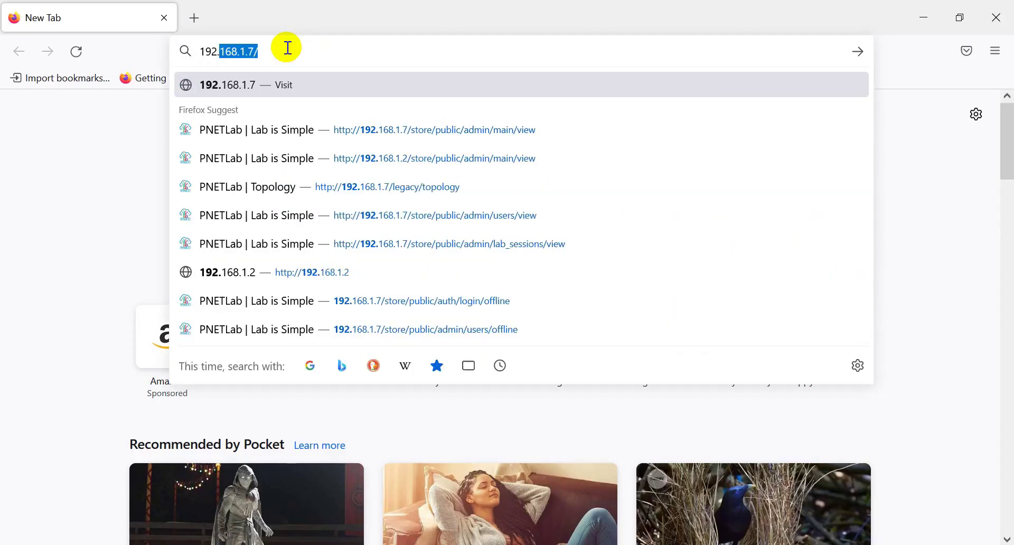
type("168.1.")
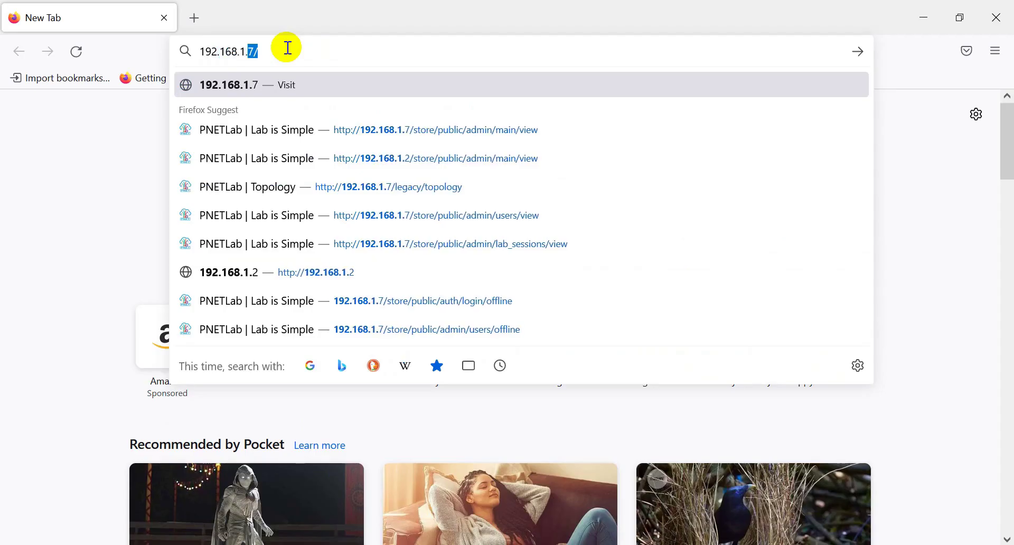
type("7")
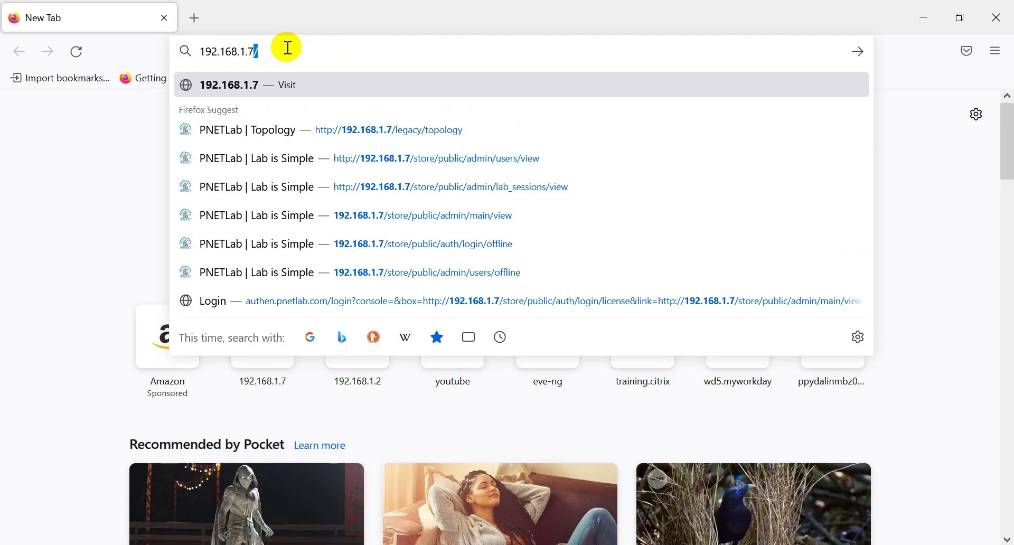
key("Return")
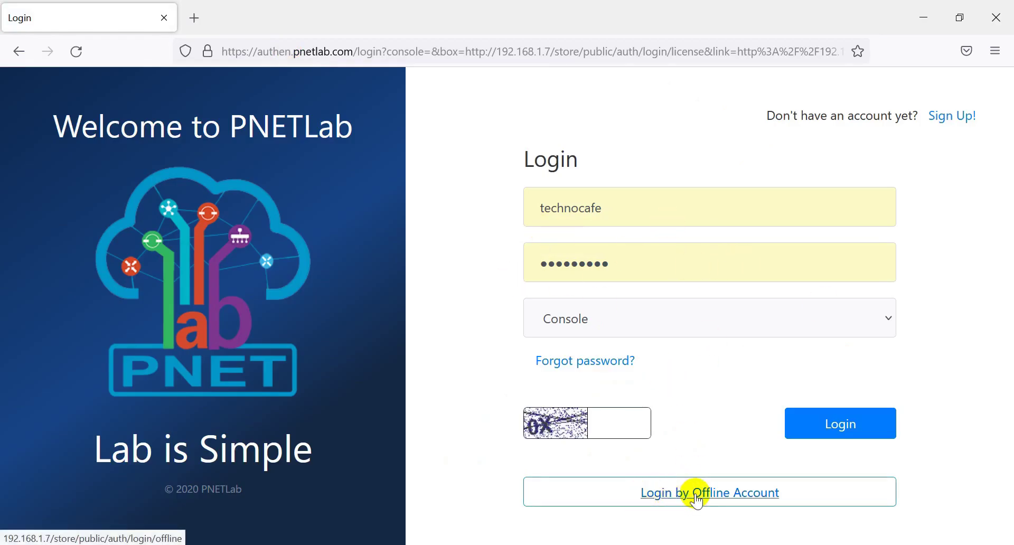
left_click(696, 493)
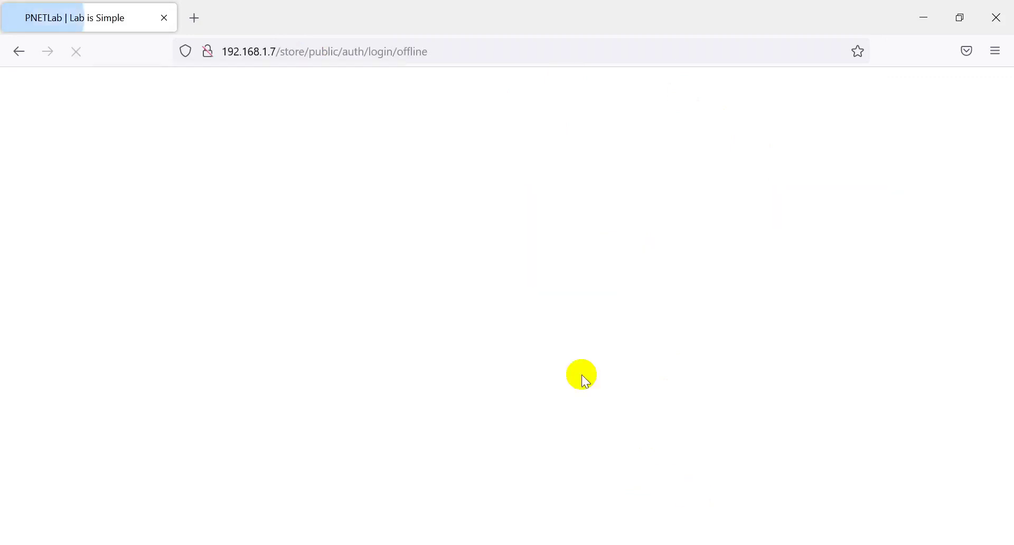
Step: Sign in offline as admin with the default password and the captcha code
left_click(362, 321)
type("admin")
key("Tab")
type("pnet")
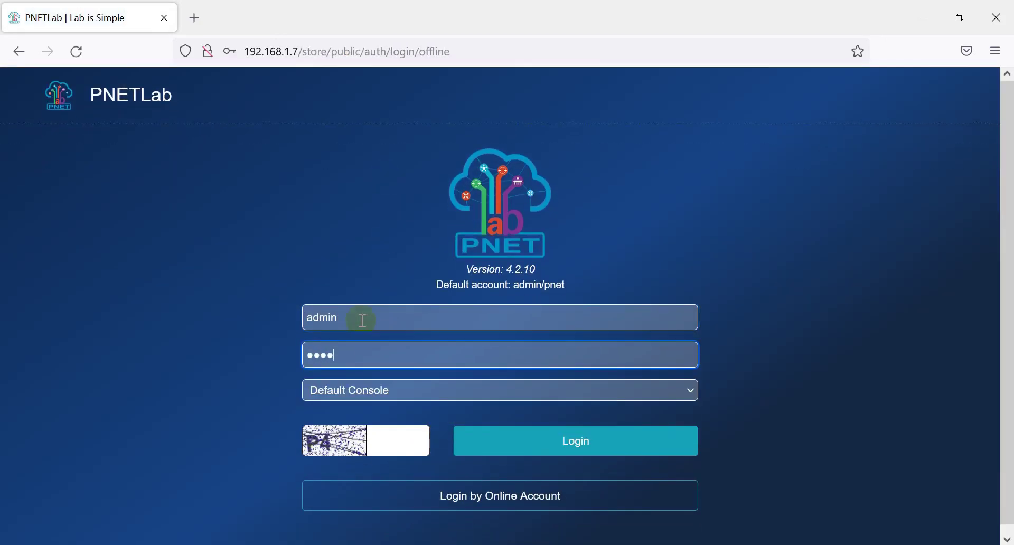
left_click(389, 440)
type("P4")
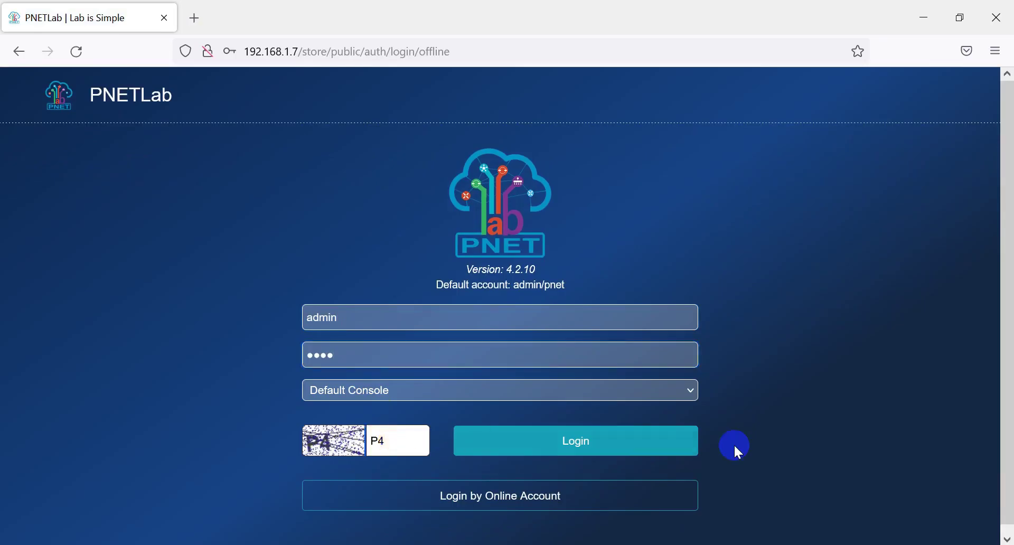
left_click(571, 443)
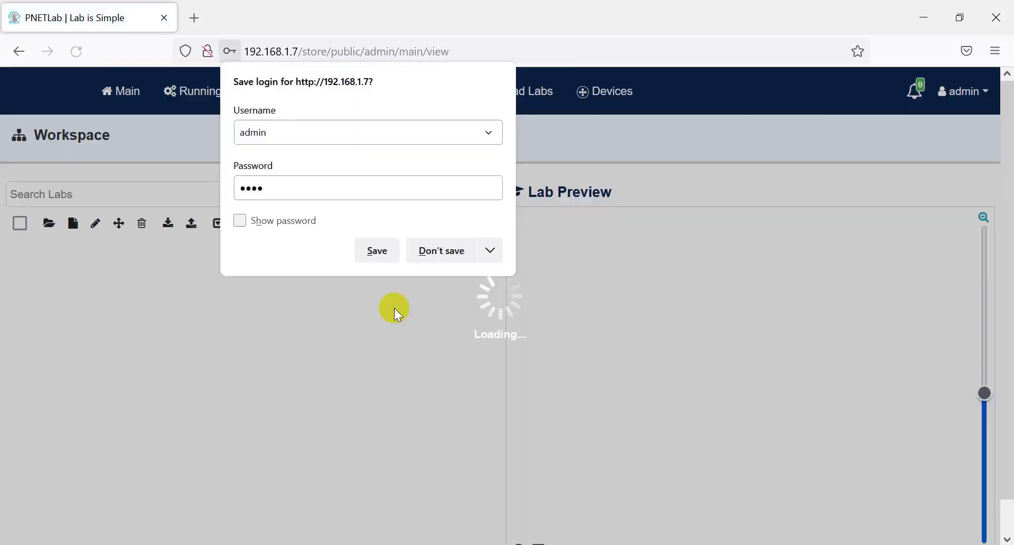
Step: Save the browser login and open the Add Users form in Users Management
left_click(374, 250)
left_click(982, 95)
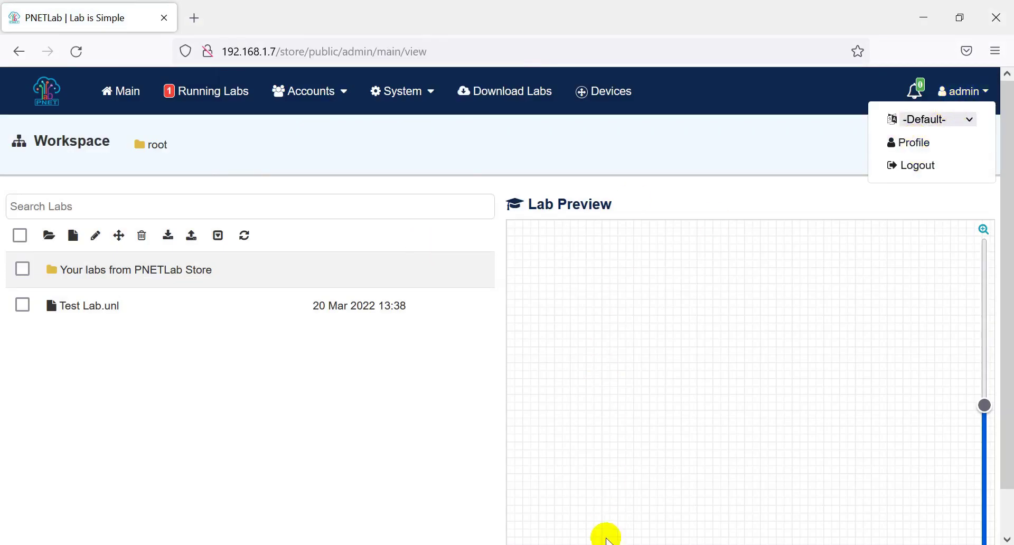
left_click(433, 434)
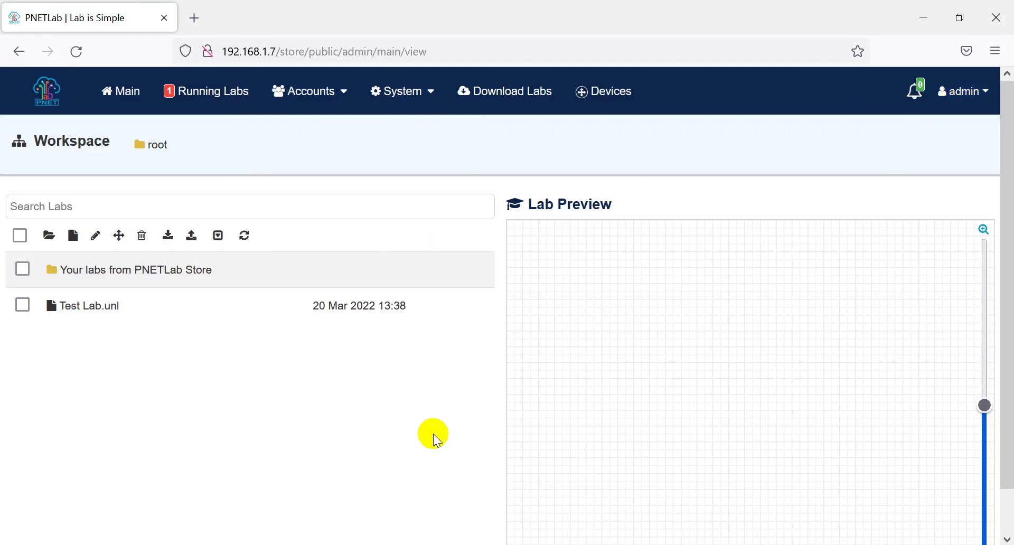
left_click(316, 105)
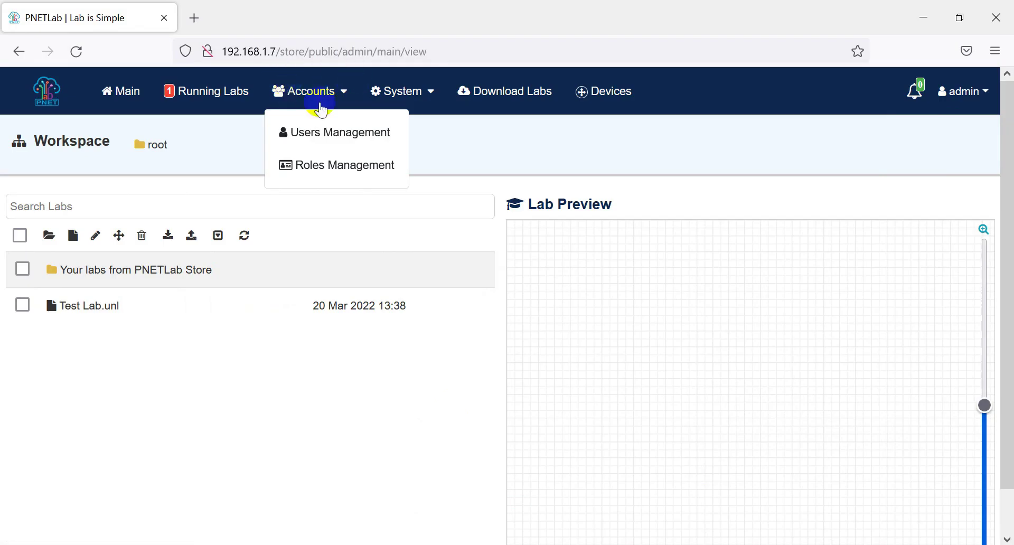
left_click(317, 135)
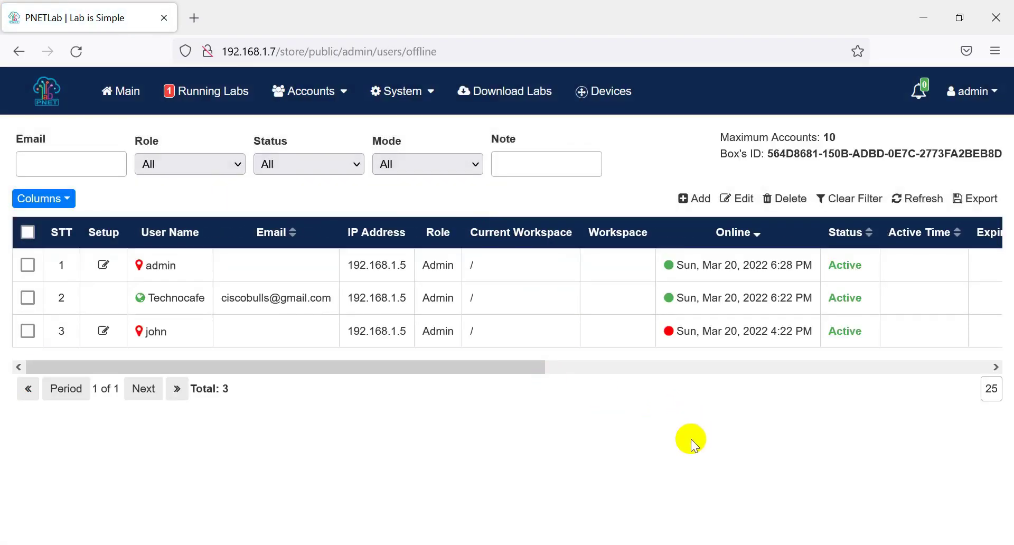
left_click(696, 199)
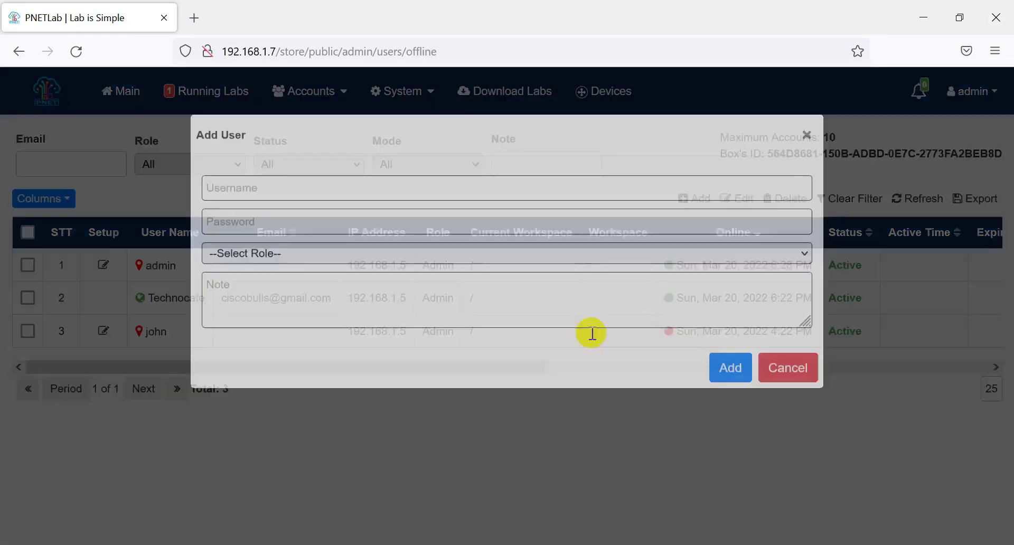
Step: Create the new user with its username, password and the Admin role
left_click(252, 243)
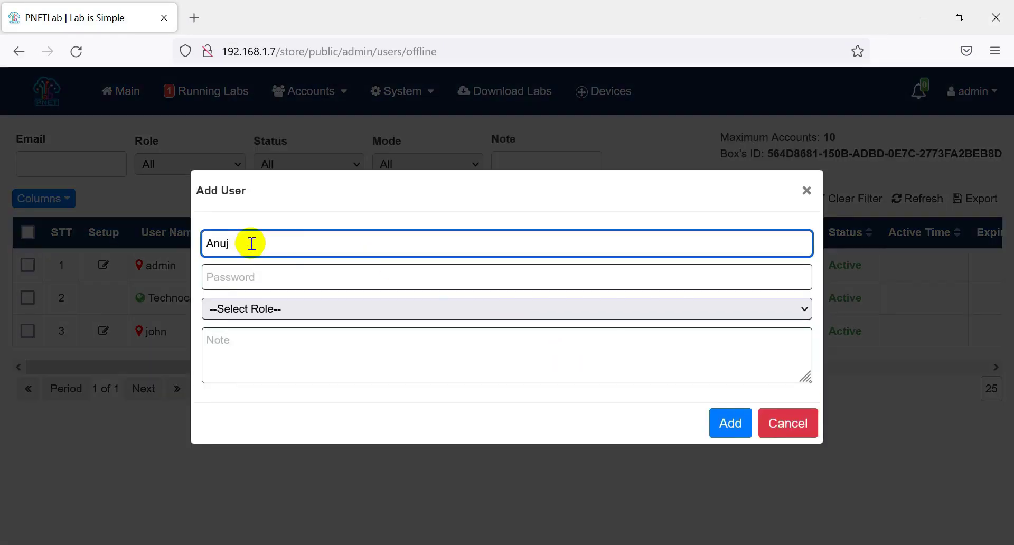
key("Tab")
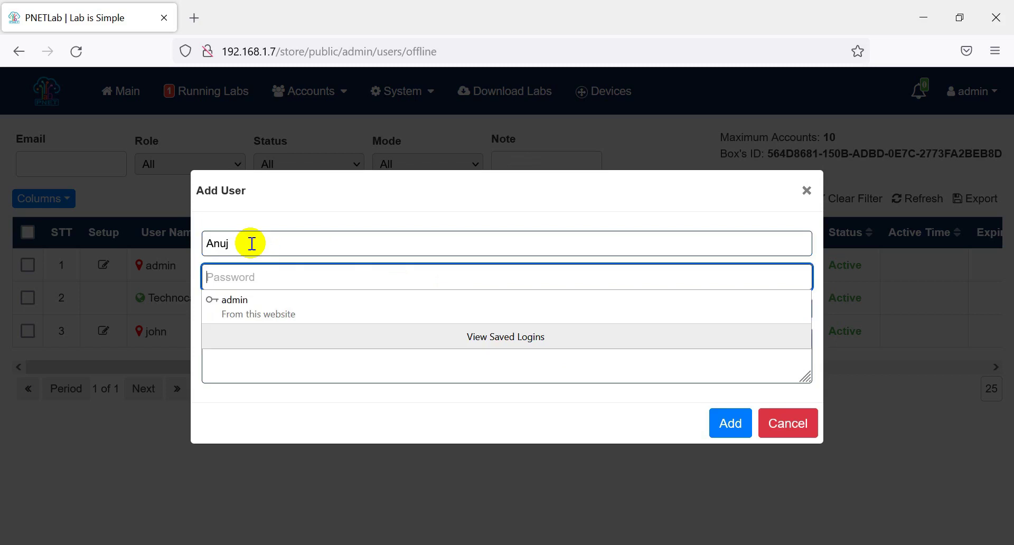
left_click(323, 310)
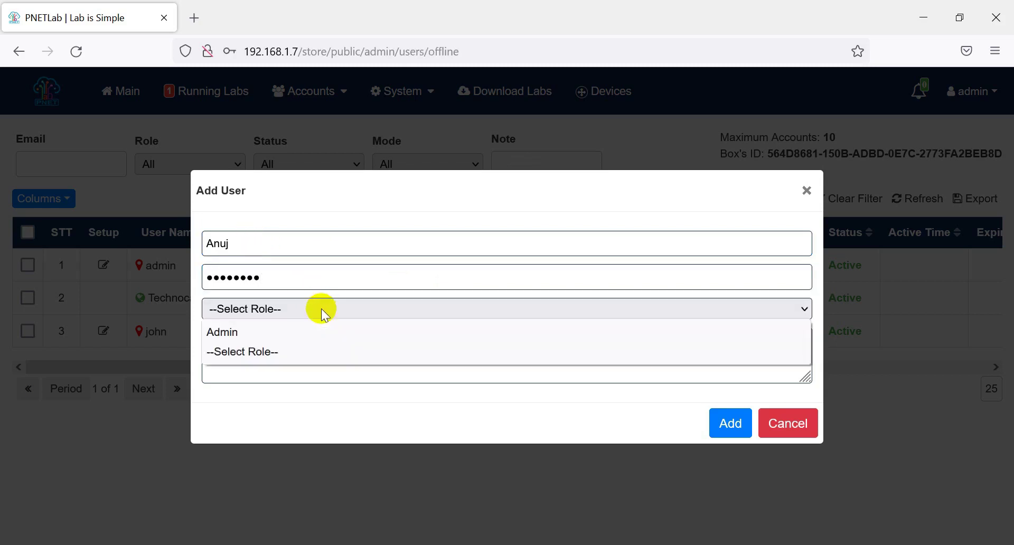
left_click(280, 333)
left_click(729, 423)
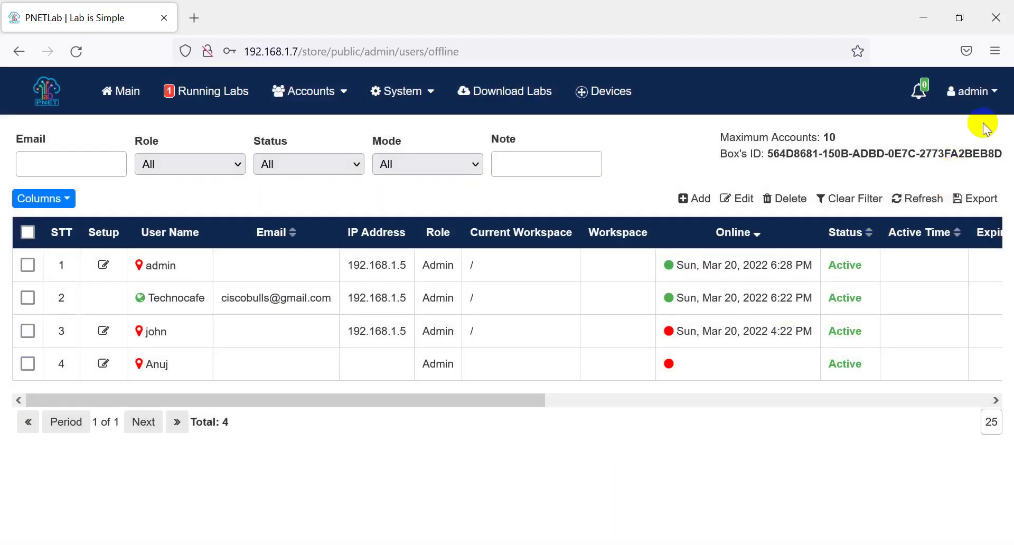
left_click(976, 93)
Step: Log out of admin and sign in offline as the new user with its password and captcha
left_click(945, 163)
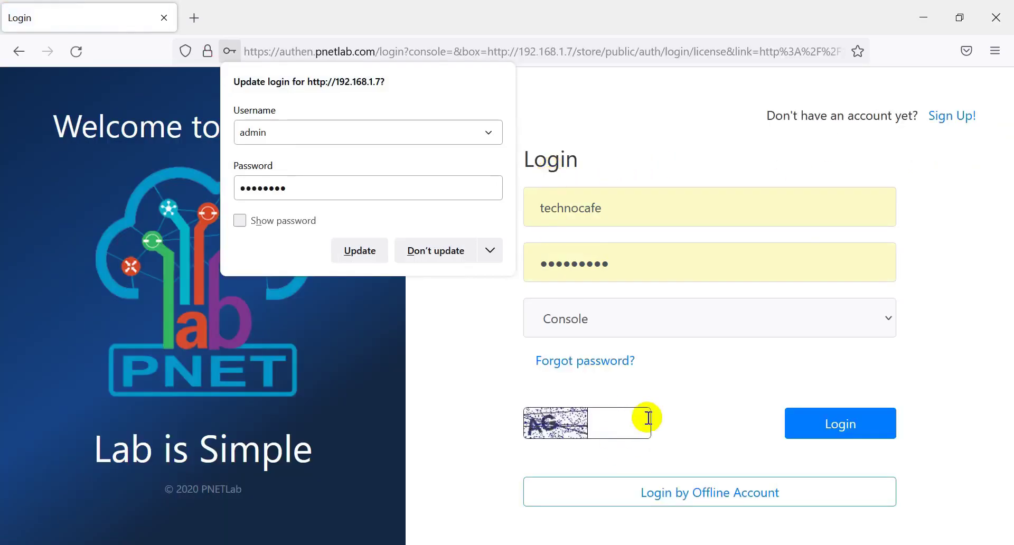
left_click(710, 494)
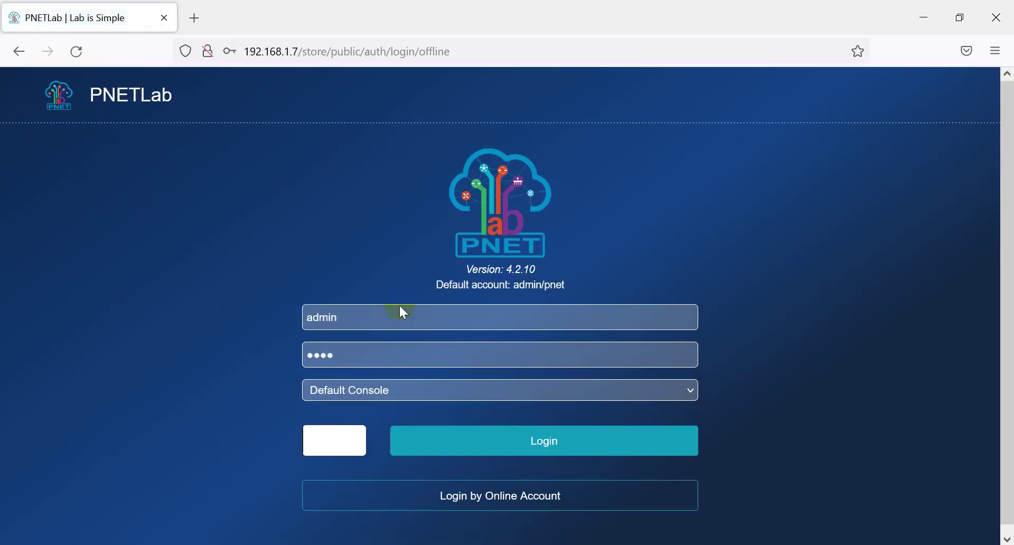
left_click(361, 318)
key("BackSpace")
key("BackSpace")
key("BackSpace")
key("BackSpace")
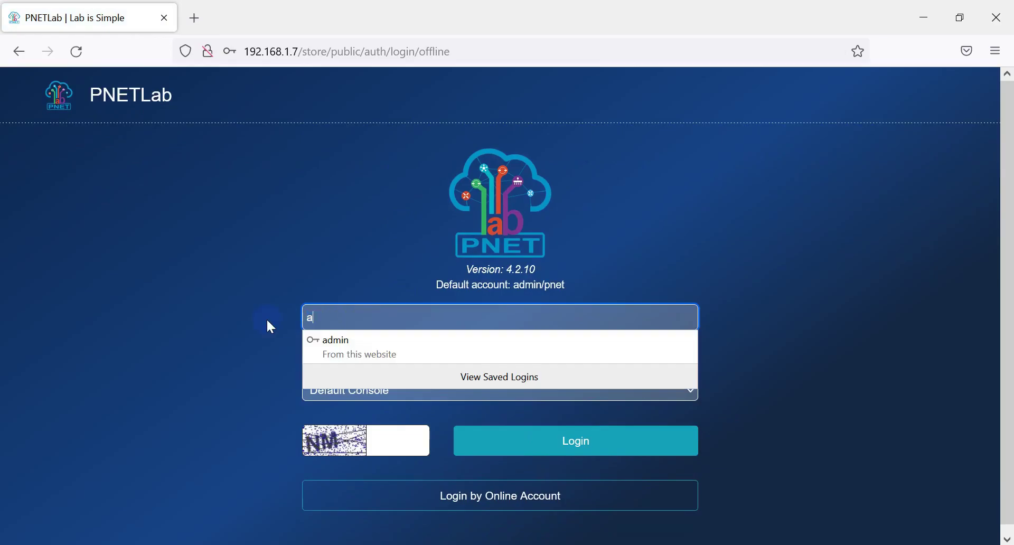
type("nuj")
key("Tab")
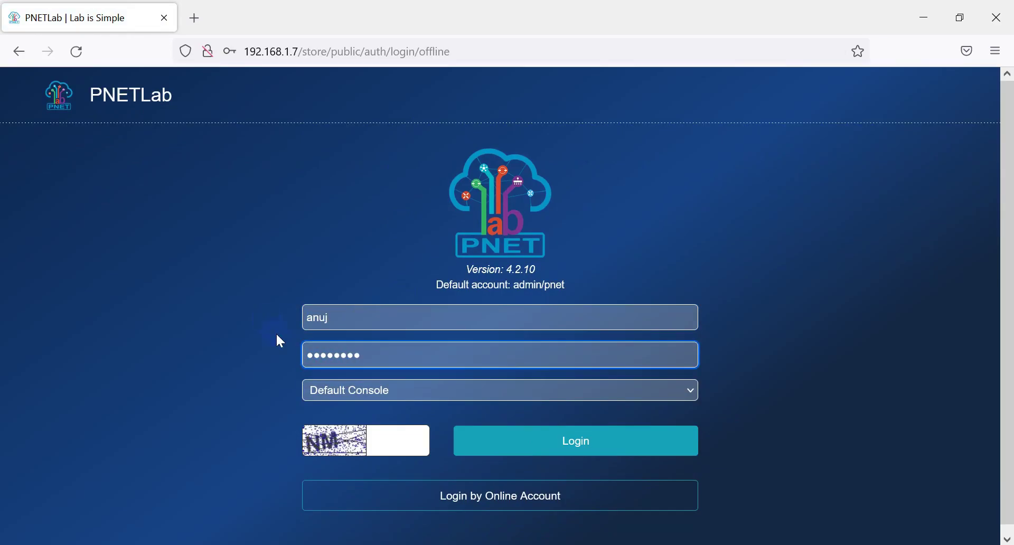
left_click(408, 437)
type("NM")
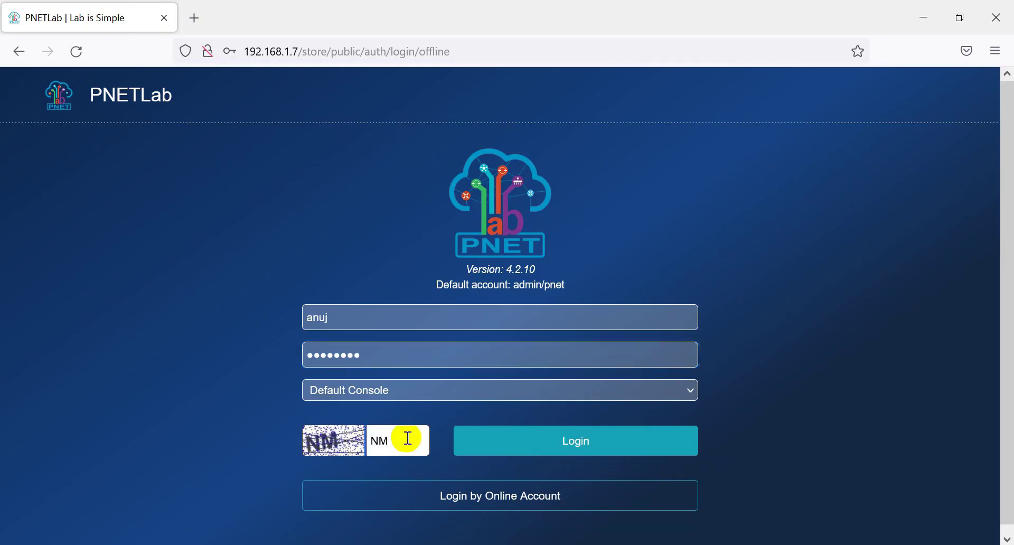
left_click(524, 447)
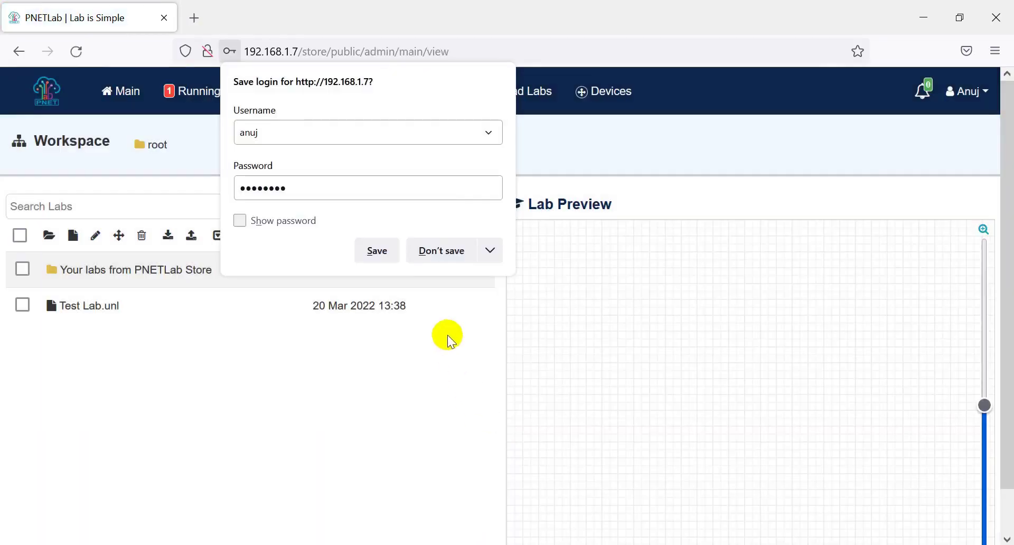
left_click(373, 252)
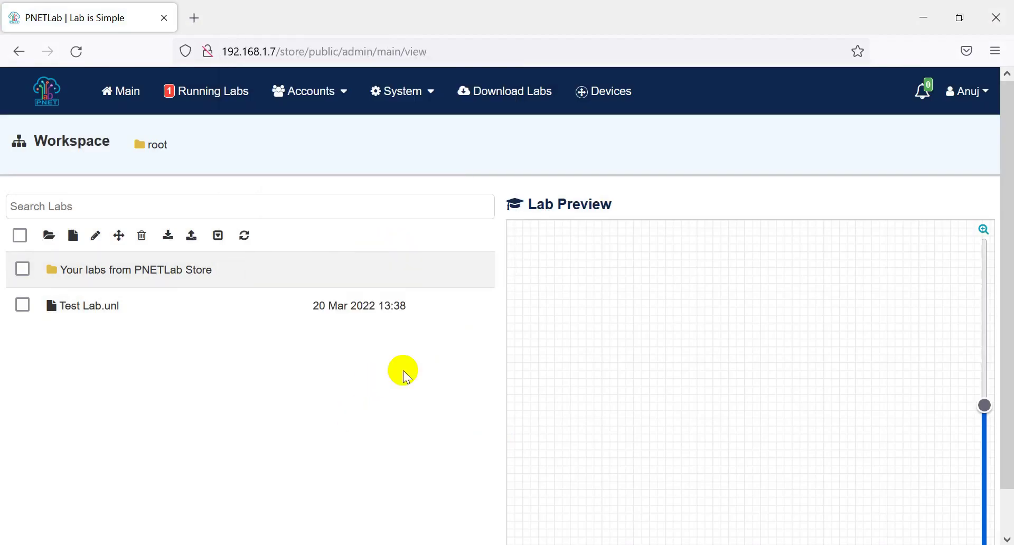
Step: Join the running /Test Lab.unl session from the Running Labs list
left_click(201, 91)
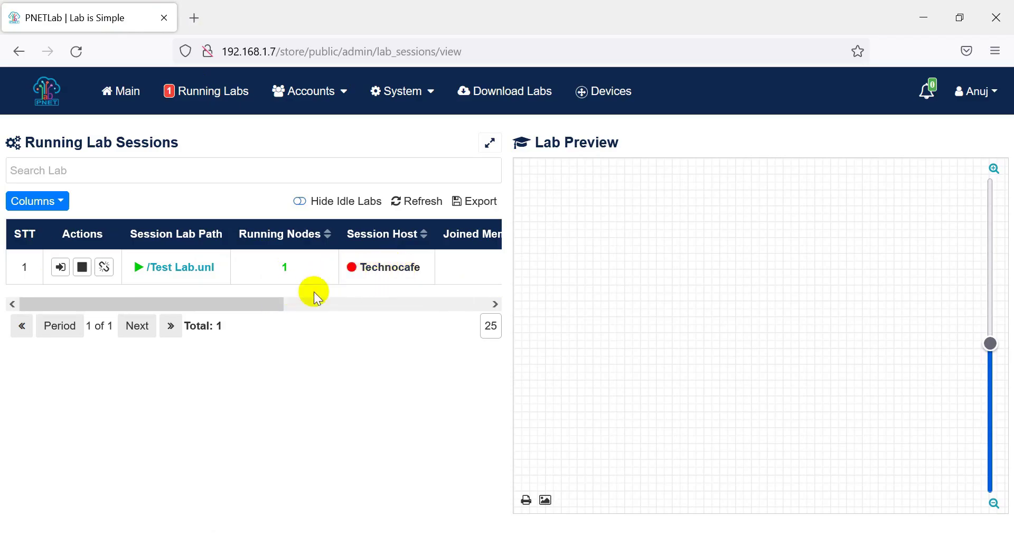
mouse_move(264, 304)
left_mouse_down()
mouse_move(502, 304)
mouse_move(244, 309)
left_mouse_up()
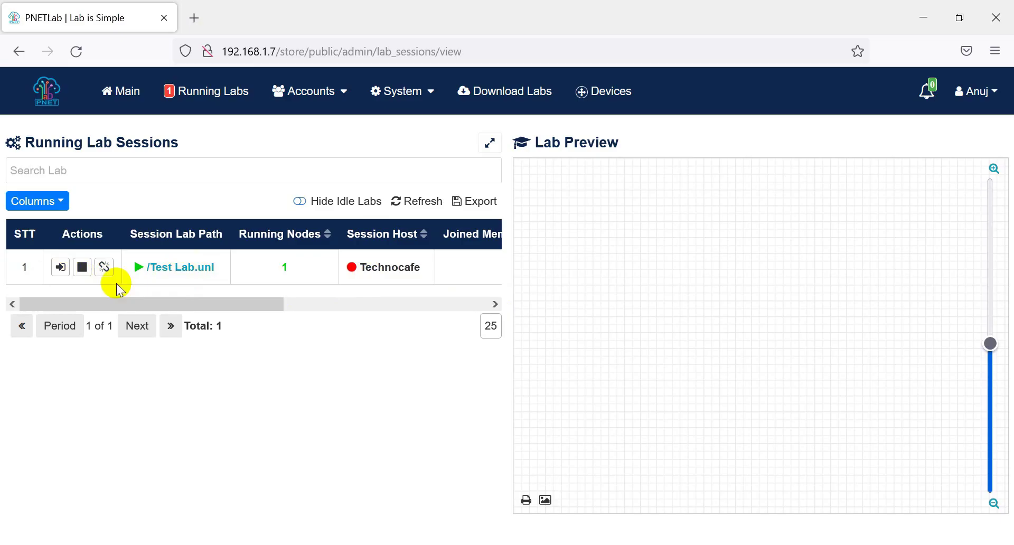
left_click(61, 267)
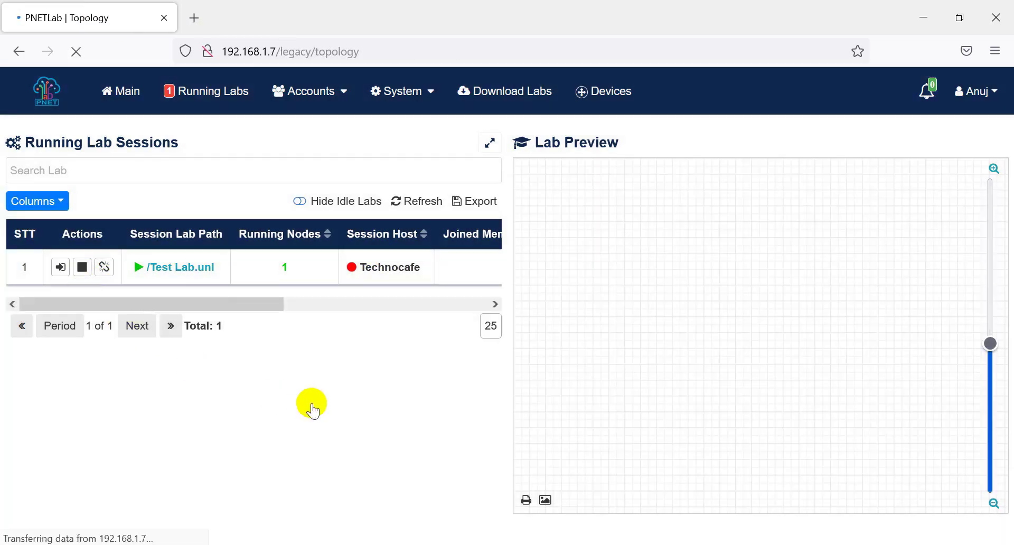